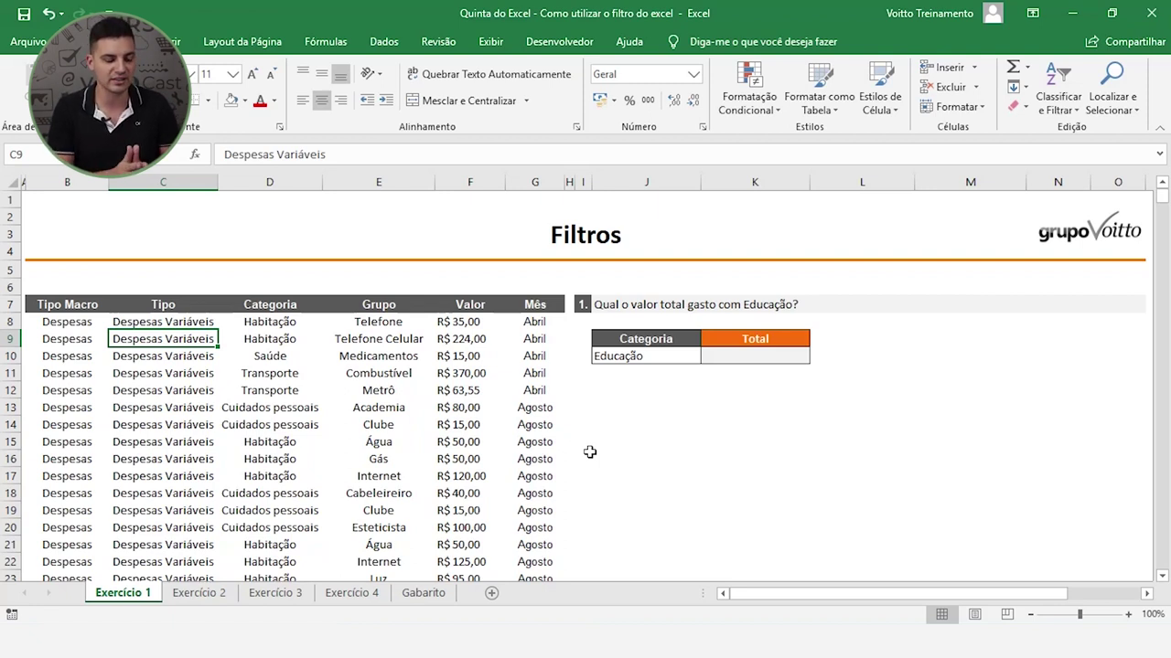
- Select the first data rows and the Tipo Macro values of the expense table
{"action": "left_click", "coordinate": [254, 374]}
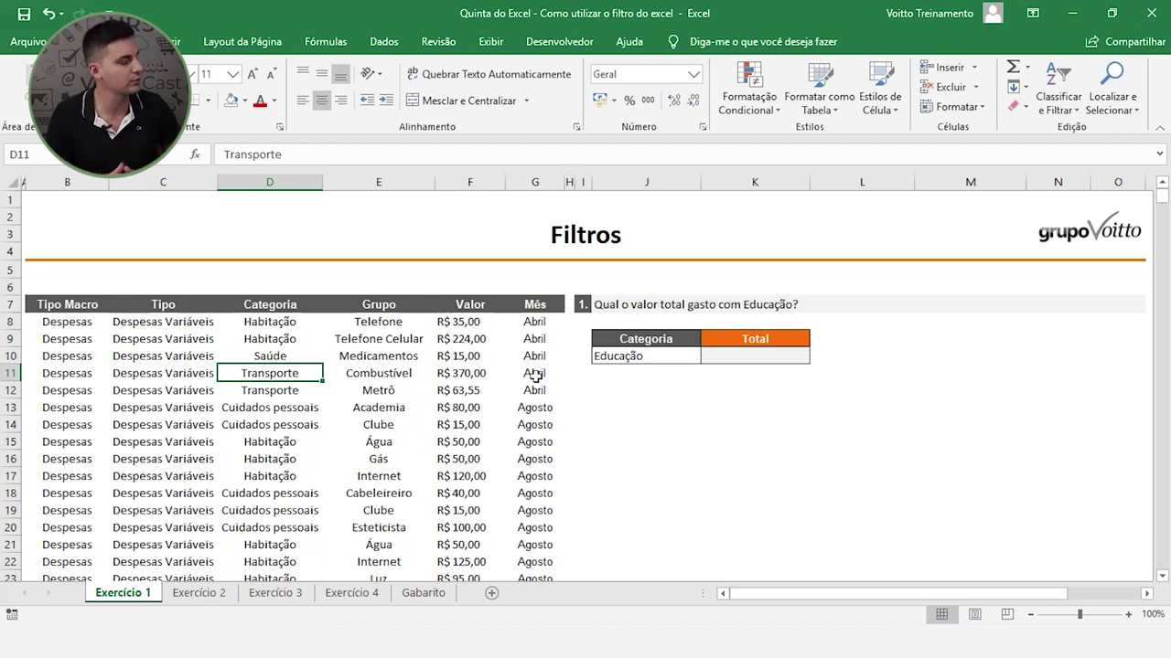
{"action": "left_click_drag", "start_coordinate": [77, 326], "coordinate": [536, 333]}
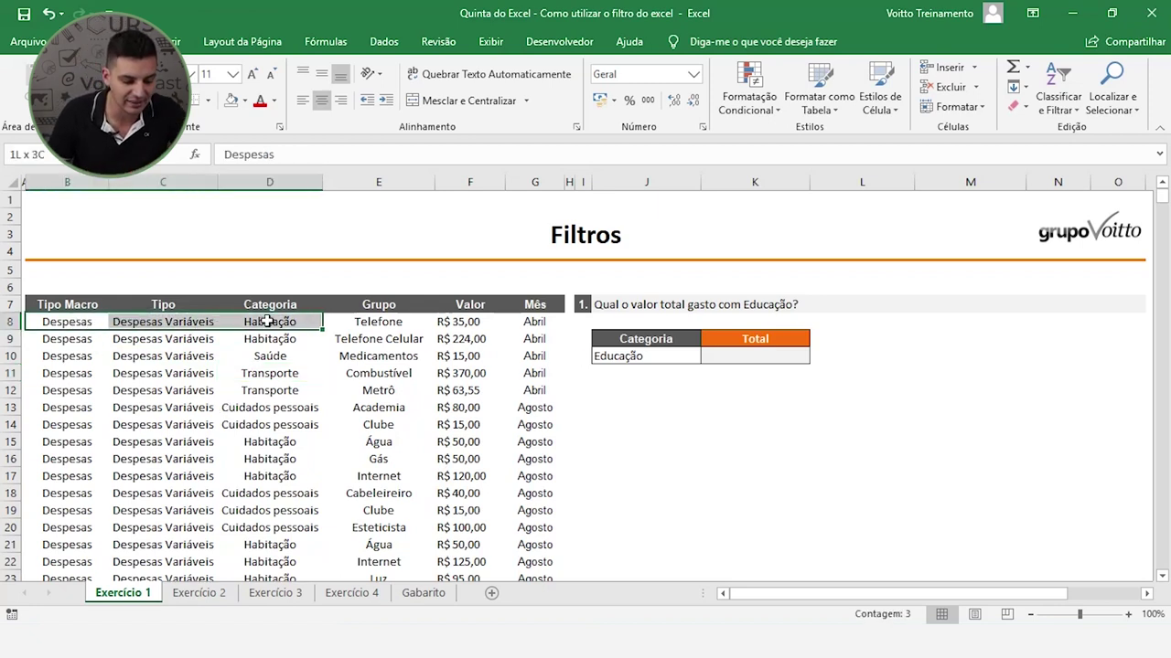
{"action": "left_click", "coordinate": [535, 334]}
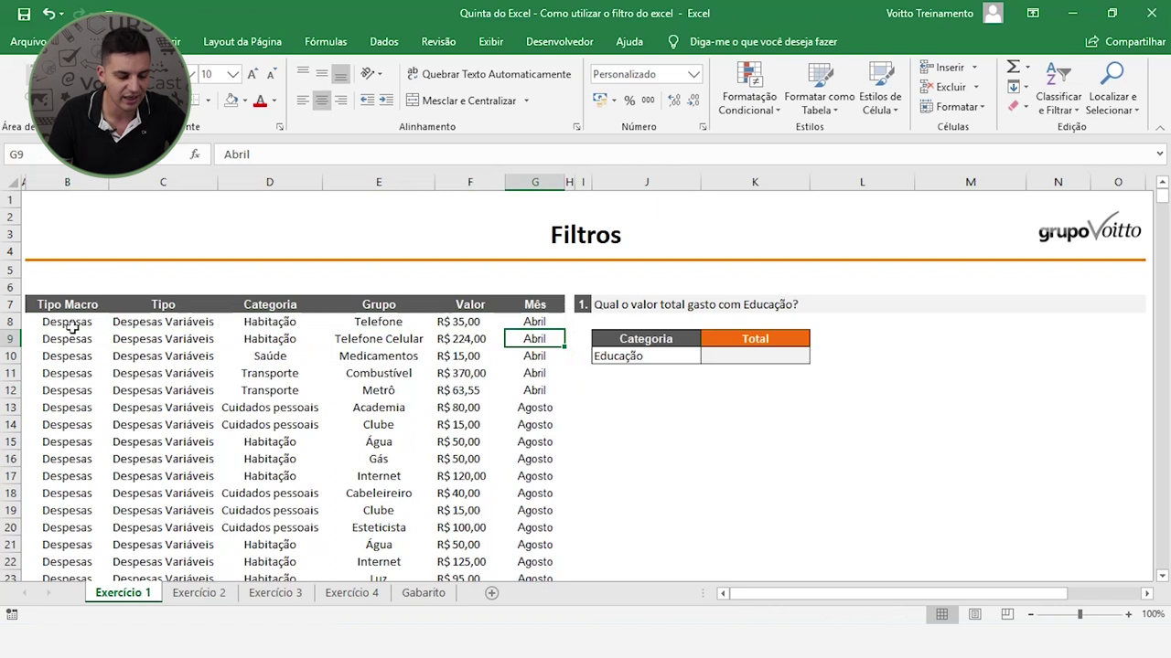
{"action": "left_click_drag", "start_coordinate": [71, 325], "coordinate": [517, 322]}
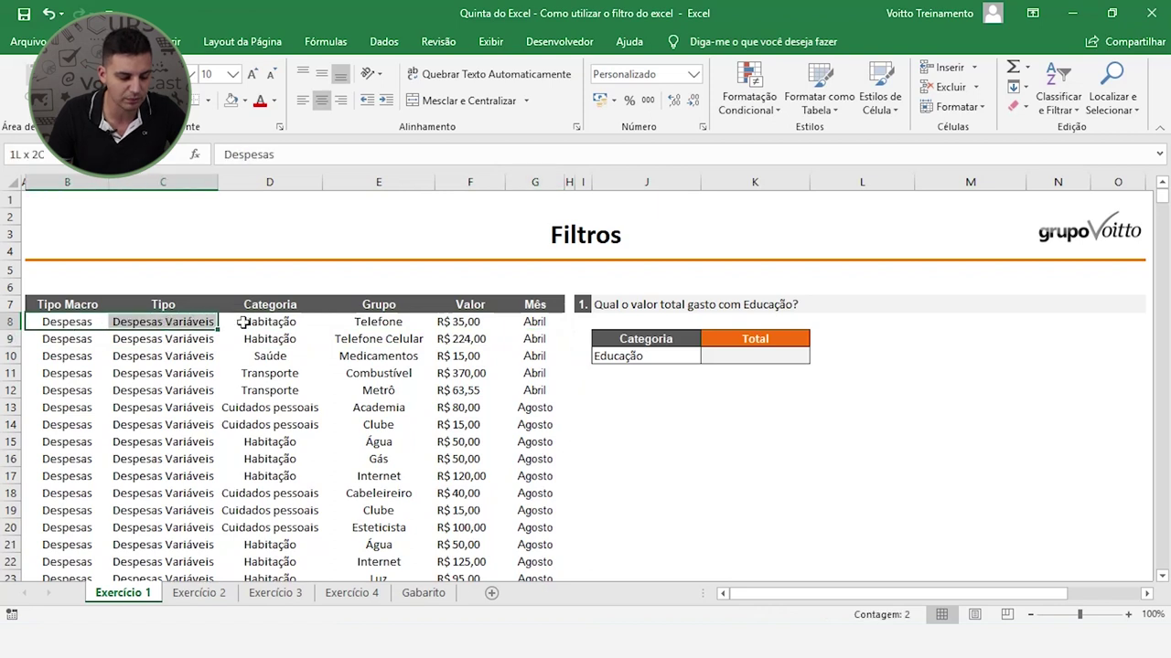
{"action": "left_click", "coordinate": [165, 459]}
{"action": "left_click_drag", "start_coordinate": [73, 321], "coordinate": [73, 477]}
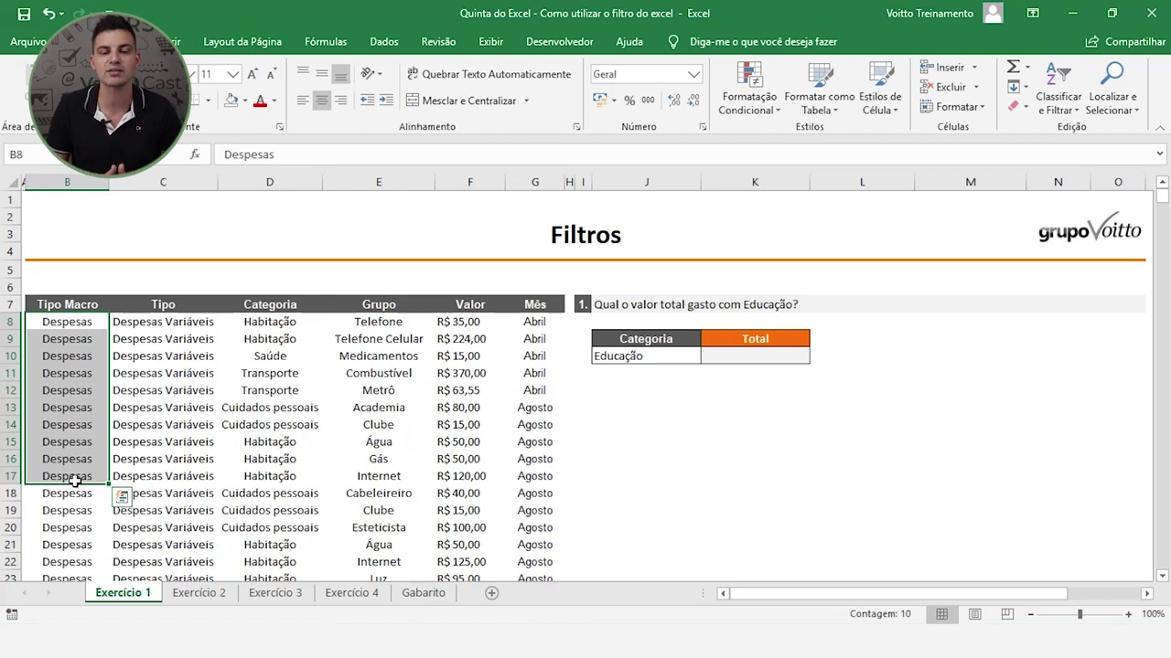
{"action": "left_click", "coordinate": [87, 402]}
- Select whole rows 12 through 16 and pick individual Categoria entries
{"action": "left_click", "coordinate": [9, 391]}
{"action": "left_click", "coordinate": [9, 407]}
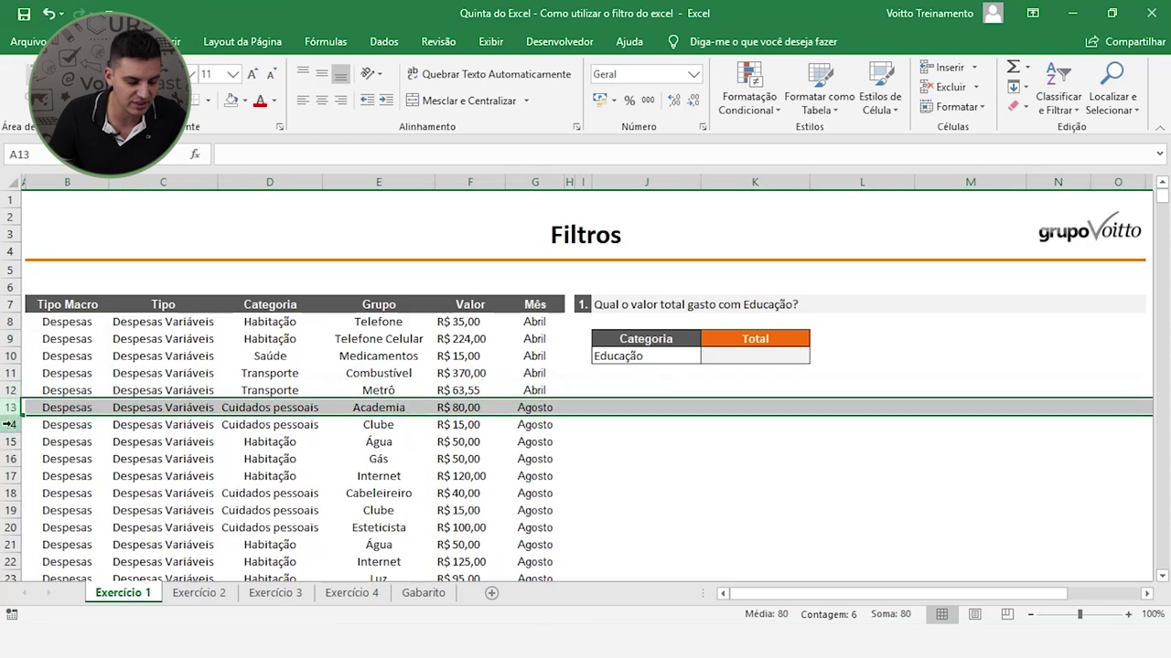
{"action": "left_click", "coordinate": [9, 425]}
{"action": "left_click", "coordinate": [9, 442]}
{"action": "left_click", "coordinate": [9, 459]}
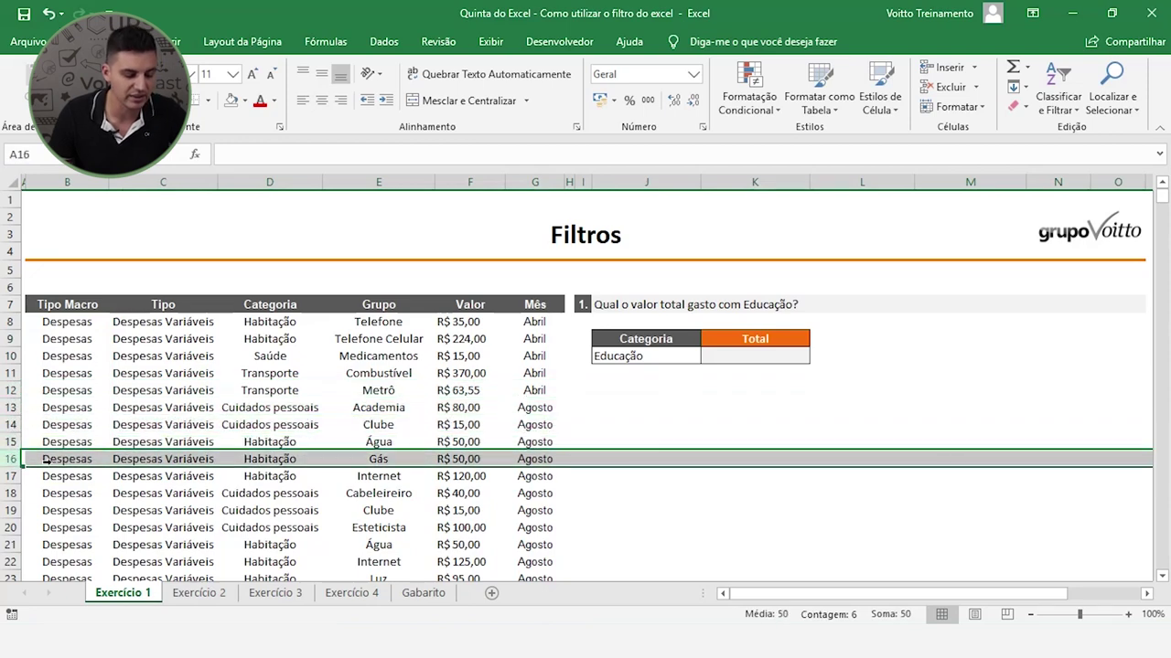
{"action": "left_click", "coordinate": [118, 418]}
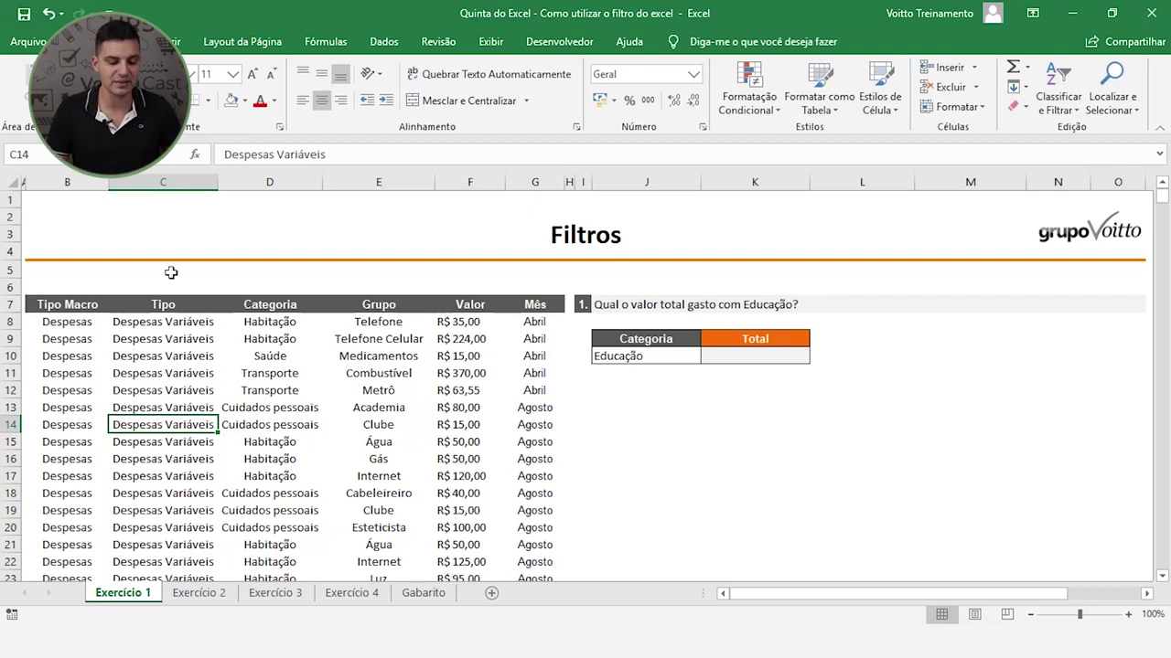
{"action": "left_click", "coordinate": [275, 373]}
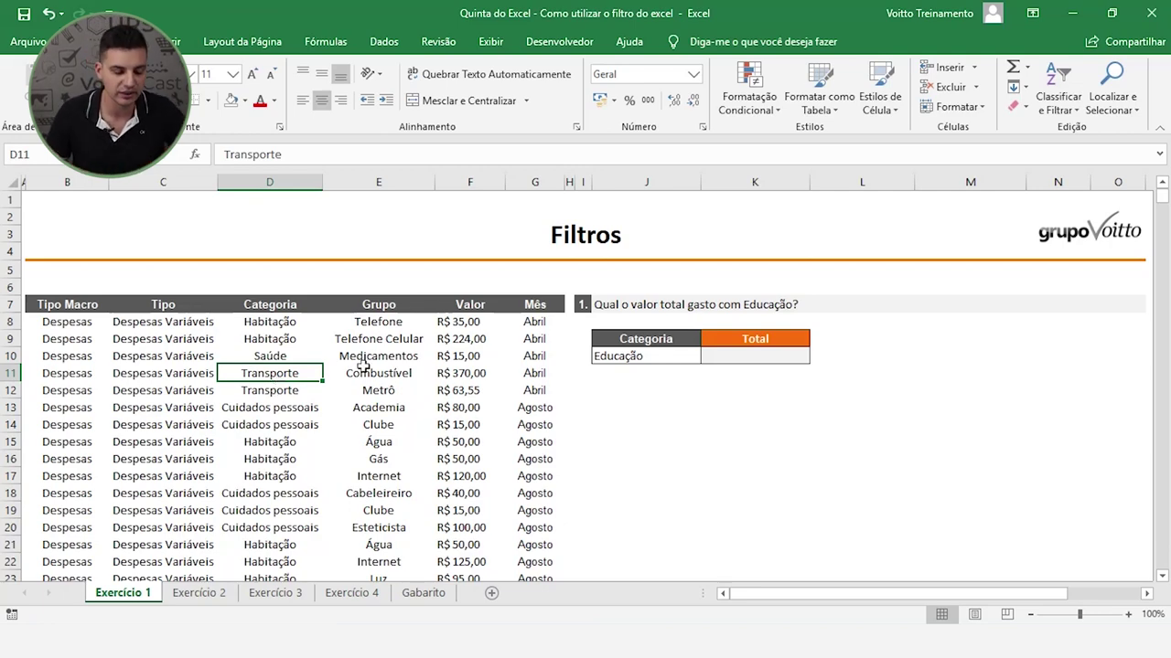
- Scroll through the expense table to review its rows
{"action": "scroll", "coordinate": [326, 375], "scroll_direction": "down", "scroll_amount": 5}
{"action": "scroll", "coordinate": [326, 378], "scroll_direction": "down", "scroll_amount": 6}
{"action": "scroll", "coordinate": [326, 378], "scroll_direction": "down", "scroll_amount": 7}
{"action": "scroll", "coordinate": [329, 383], "scroll_direction": "up", "scroll_amount": 14}
{"action": "scroll", "coordinate": [328, 382], "scroll_direction": "up", "scroll_amount": 3}
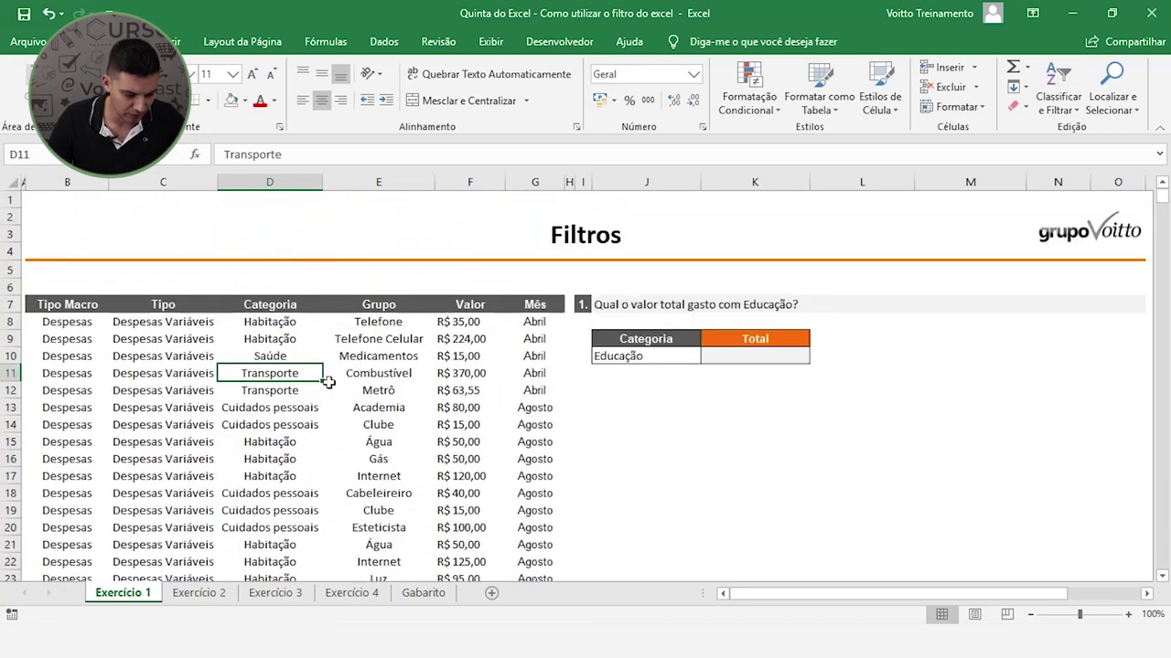
{"action": "left_click", "coordinate": [182, 373]}
{"action": "scroll", "coordinate": [209, 384], "scroll_direction": "down", "scroll_amount": 5}
{"action": "scroll", "coordinate": [79, 362], "scroll_direction": "up", "scroll_amount": 5}
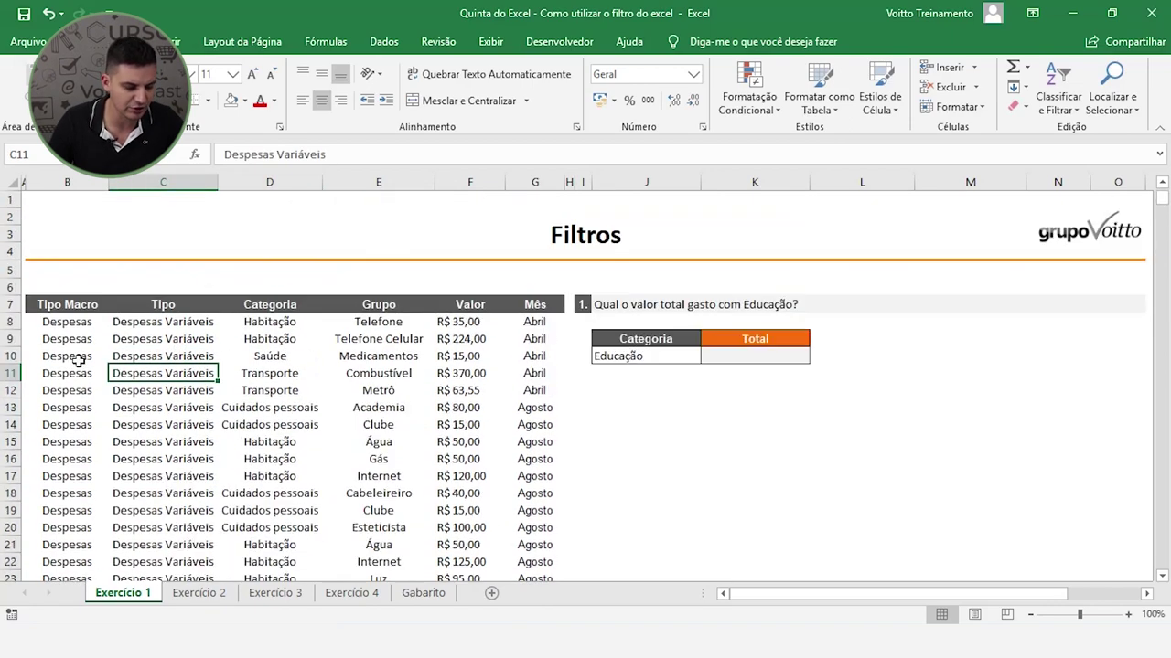
{"action": "scroll", "coordinate": [79, 364], "scroll_direction": "down", "scroll_amount": 15}
{"action": "scroll", "coordinate": [79, 364], "scroll_direction": "down", "scroll_amount": 10}
{"action": "scroll", "coordinate": [79, 364], "scroll_direction": "down", "scroll_amount": 8}
{"action": "scroll", "coordinate": [79, 364], "scroll_direction": "down", "scroll_amount": 5}
{"action": "scroll", "coordinate": [79, 364], "scroll_direction": "down", "scroll_amount": 12}
{"action": "scroll", "coordinate": [78, 364], "scroll_direction": "down", "scroll_amount": 13}
{"action": "scroll", "coordinate": [78, 364], "scroll_direction": "down", "scroll_amount": 11}
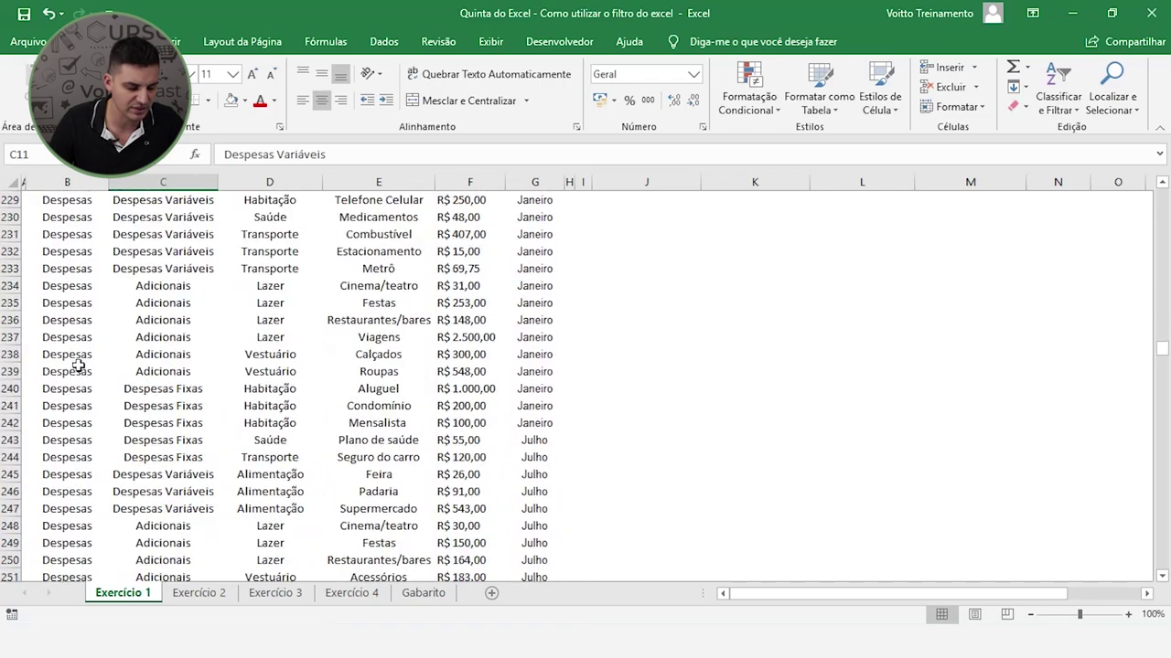
{"action": "scroll", "coordinate": [78, 364], "scroll_direction": "down", "scroll_amount": 11}
{"action": "left_click_drag", "start_coordinate": [1164, 365], "coordinate": [1163, 561]}
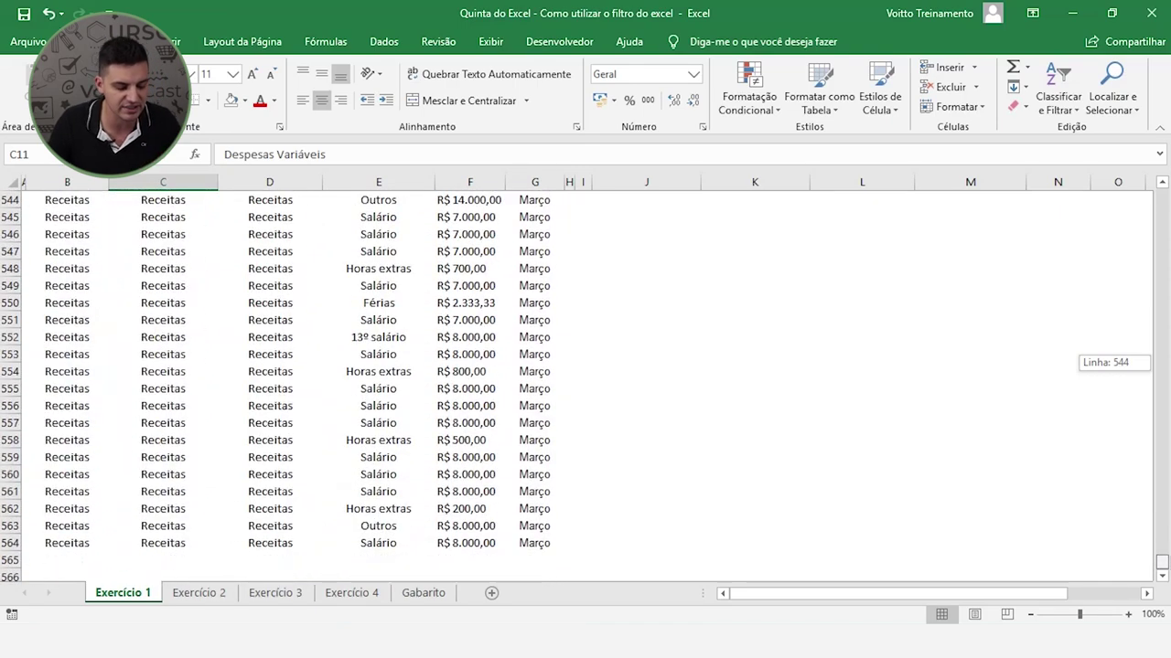
{"action": "left_click_drag", "start_coordinate": [1163, 561], "coordinate": [1164, 549]}
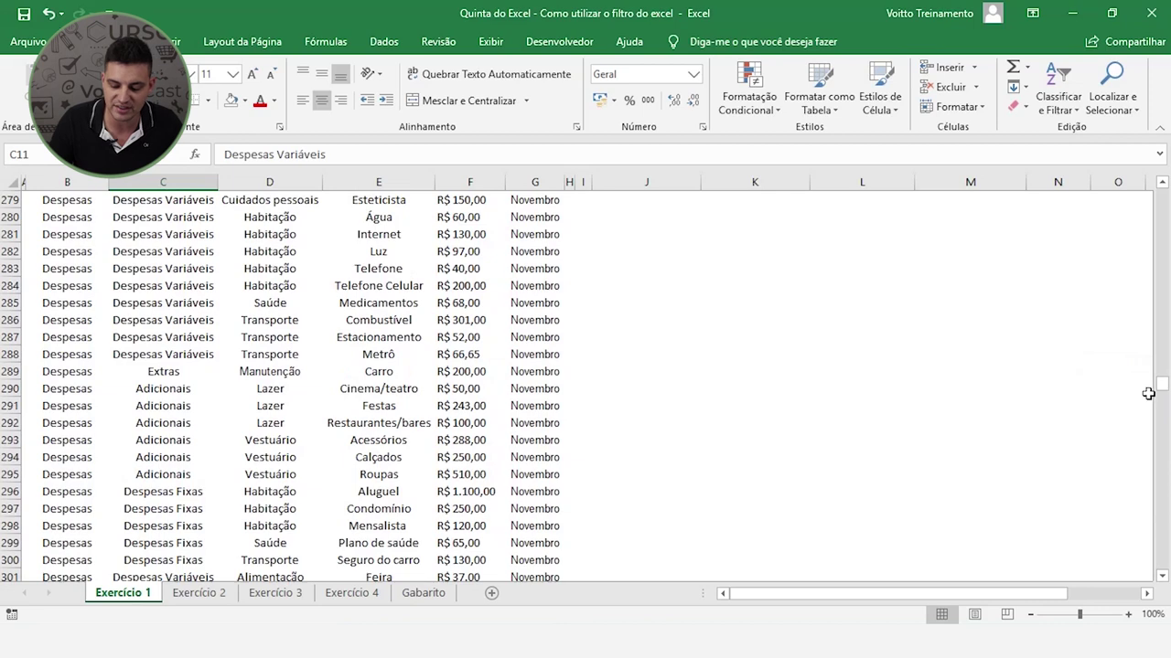
{"action": "left_click_drag", "start_coordinate": [1165, 389], "coordinate": [1162, 197]}
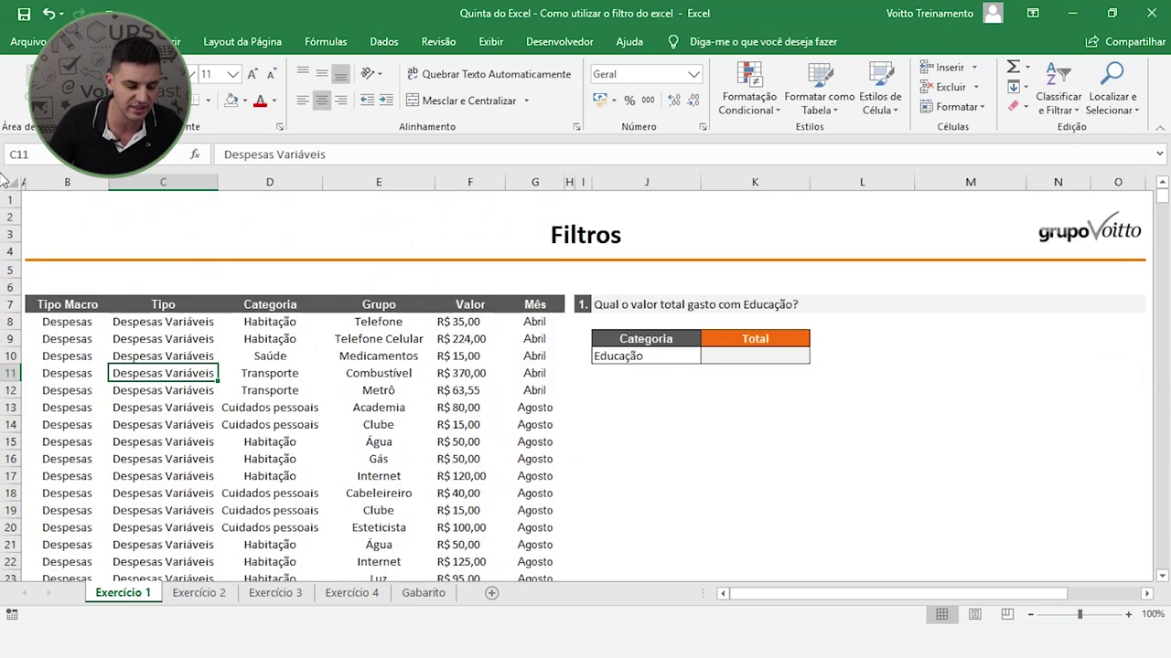
- Select the Tipo Macro and Tipo columns, then the table's header row
{"action": "left_click", "coordinate": [72, 181]}
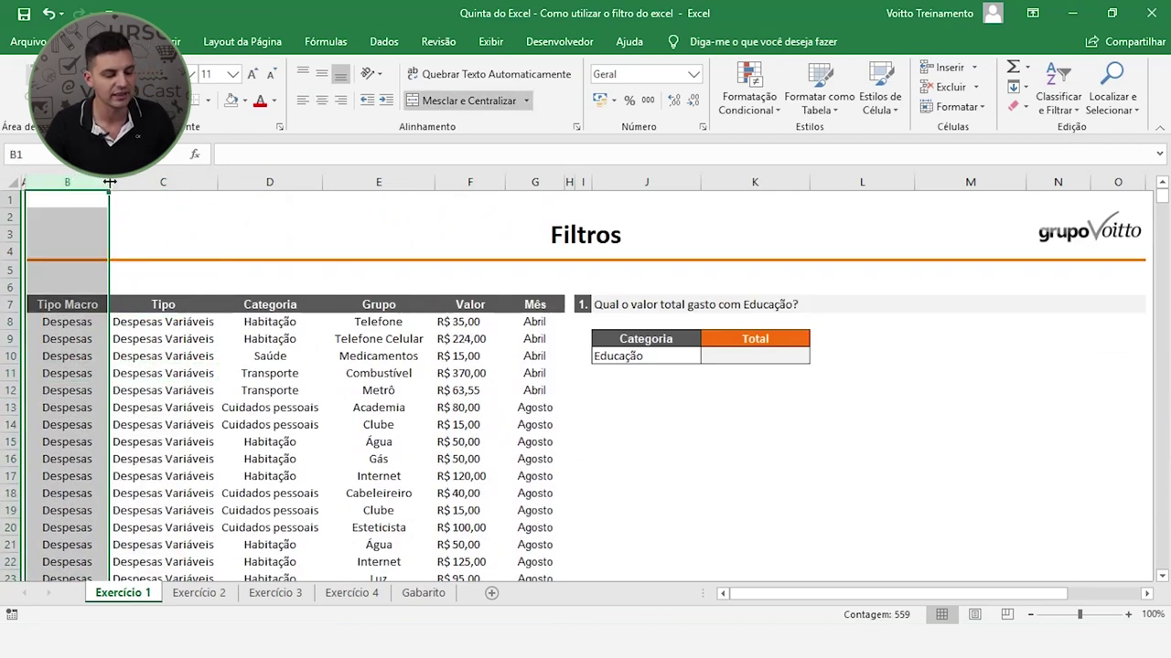
{"action": "left_click", "coordinate": [139, 186]}
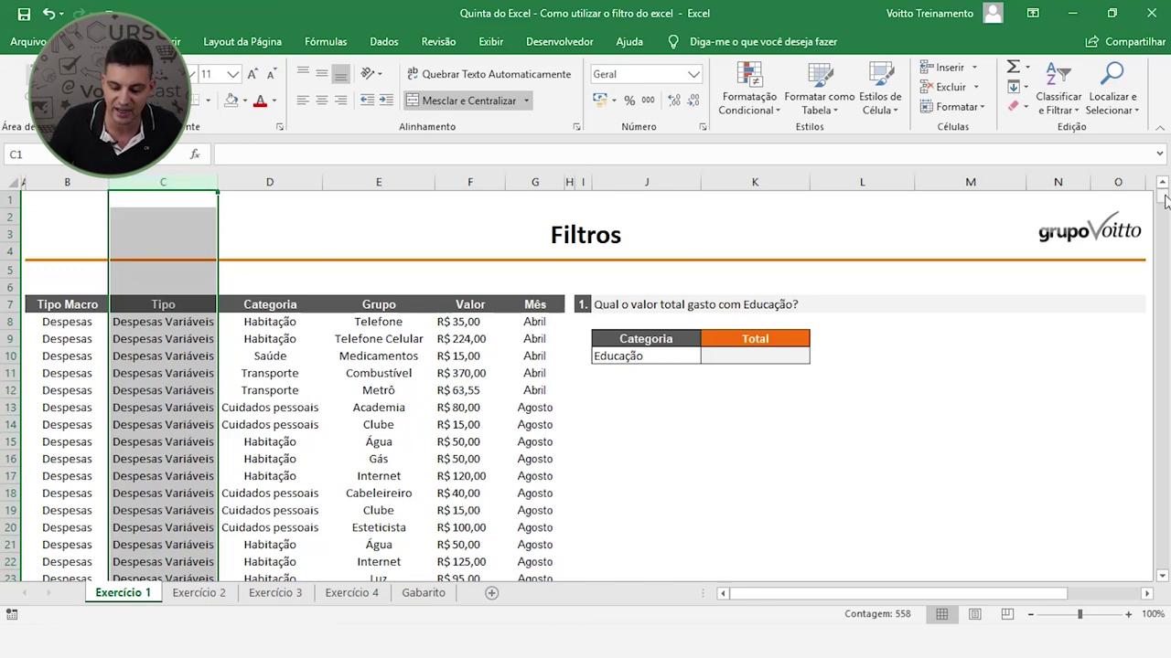
{"action": "left_click_drag", "start_coordinate": [1166, 202], "coordinate": [1166, 240]}
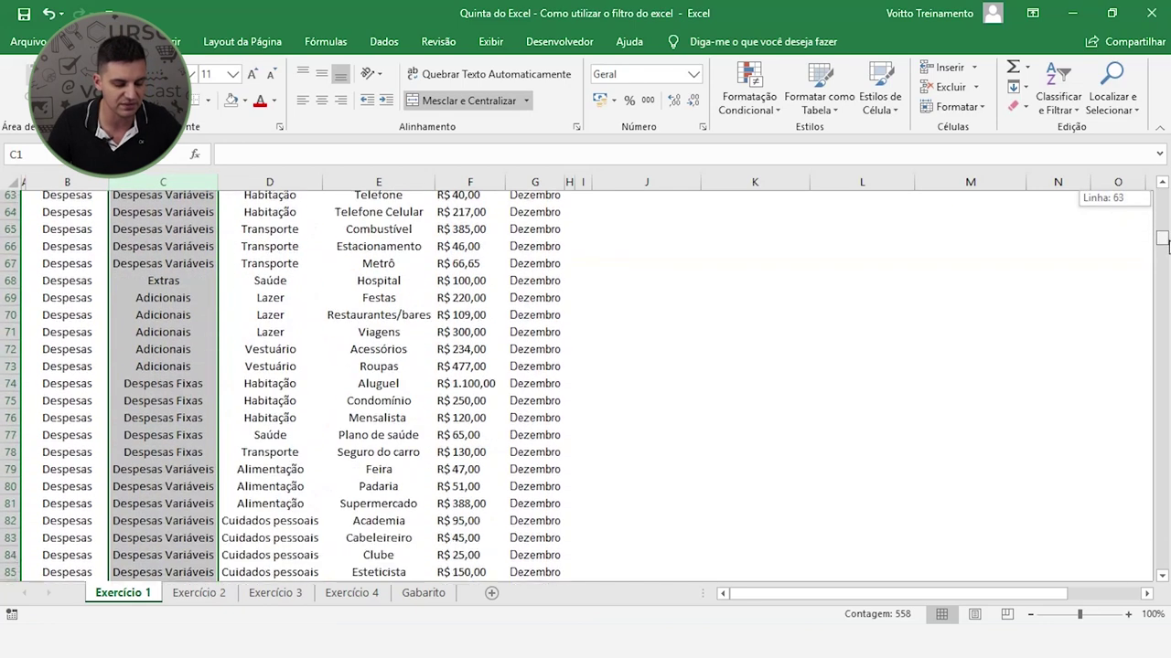
{"action": "left_click_drag", "start_coordinate": [1166, 239], "coordinate": [1166, 192]}
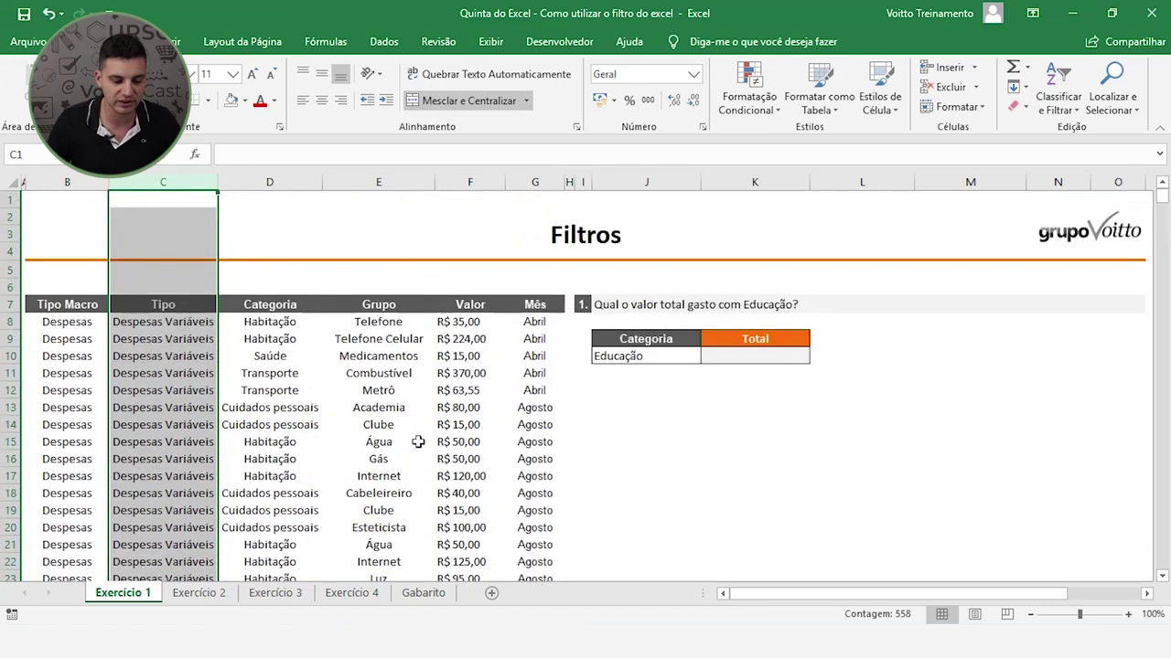
{"action": "left_click", "coordinate": [433, 442]}
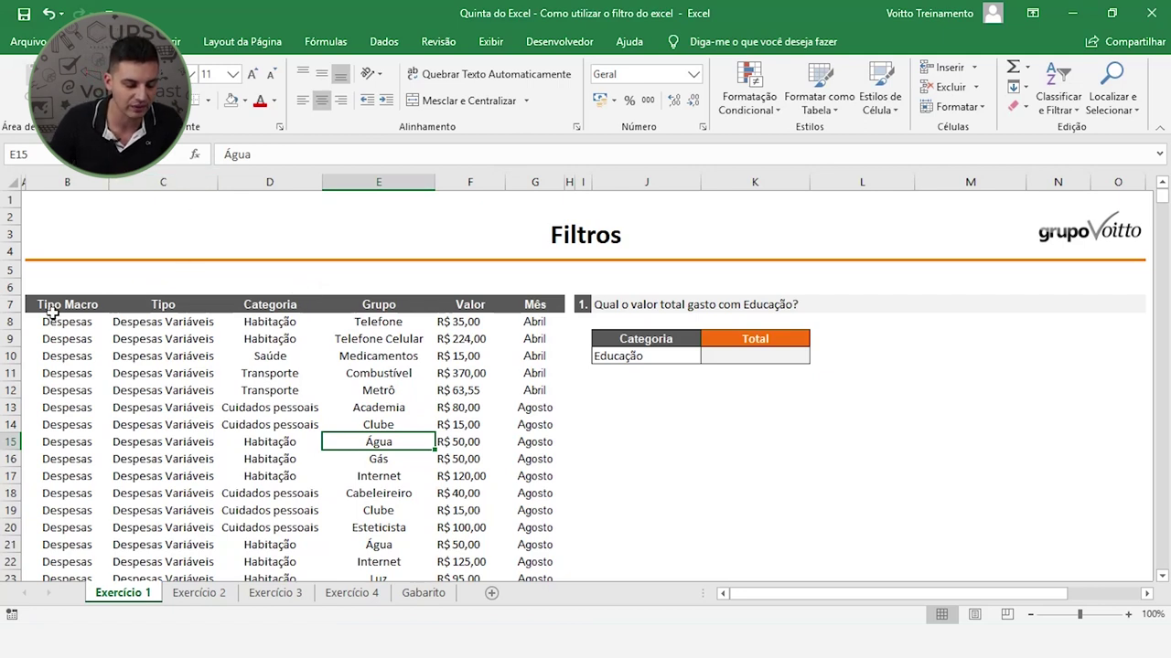
{"action": "mouse_move", "coordinate": [57, 307]}
{"action": "left_mouse_down"}
{"action": "mouse_move", "coordinate": [435, 338]}
{"action": "mouse_move", "coordinate": [542, 309]}
{"action": "left_mouse_up"}
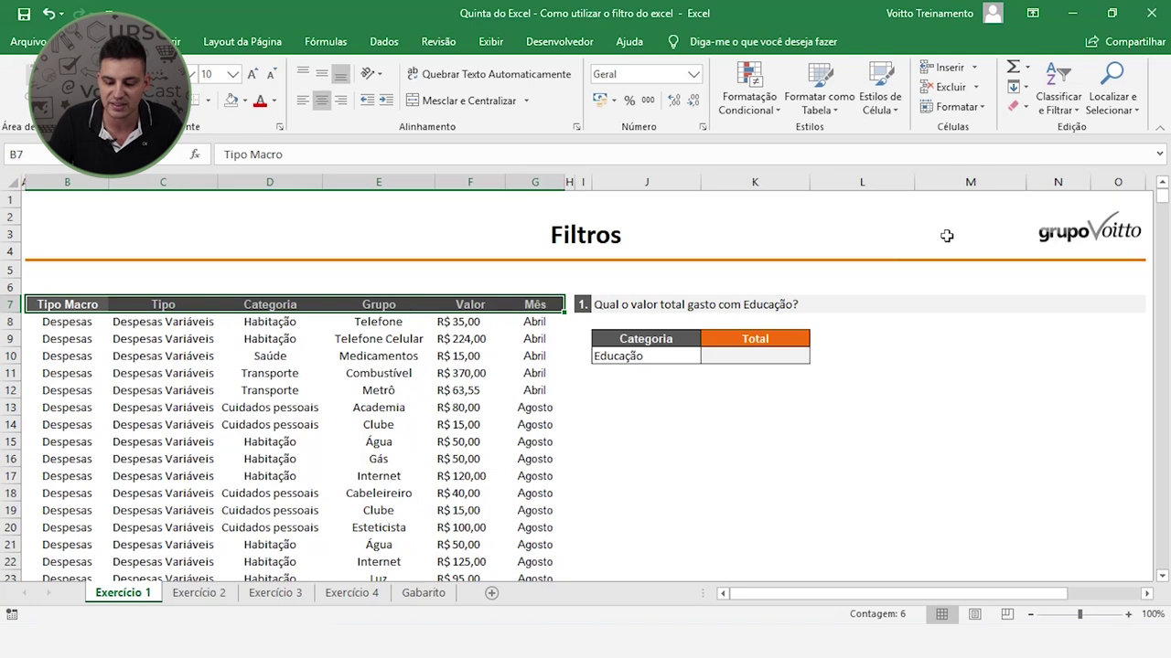
- Add filter arrows to the table headers via Classificar e Filtrar > Filtro
{"action": "left_click", "coordinate": [1069, 115]}
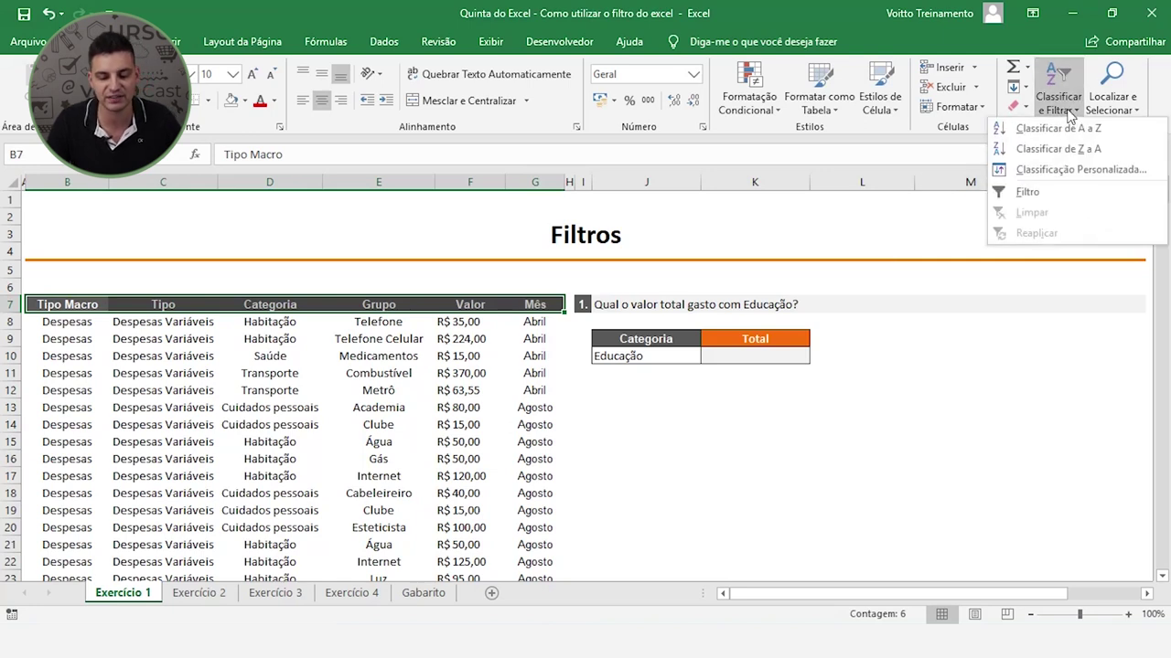
{"action": "left_click", "coordinate": [1029, 193]}
{"action": "left_click", "coordinate": [457, 479]}
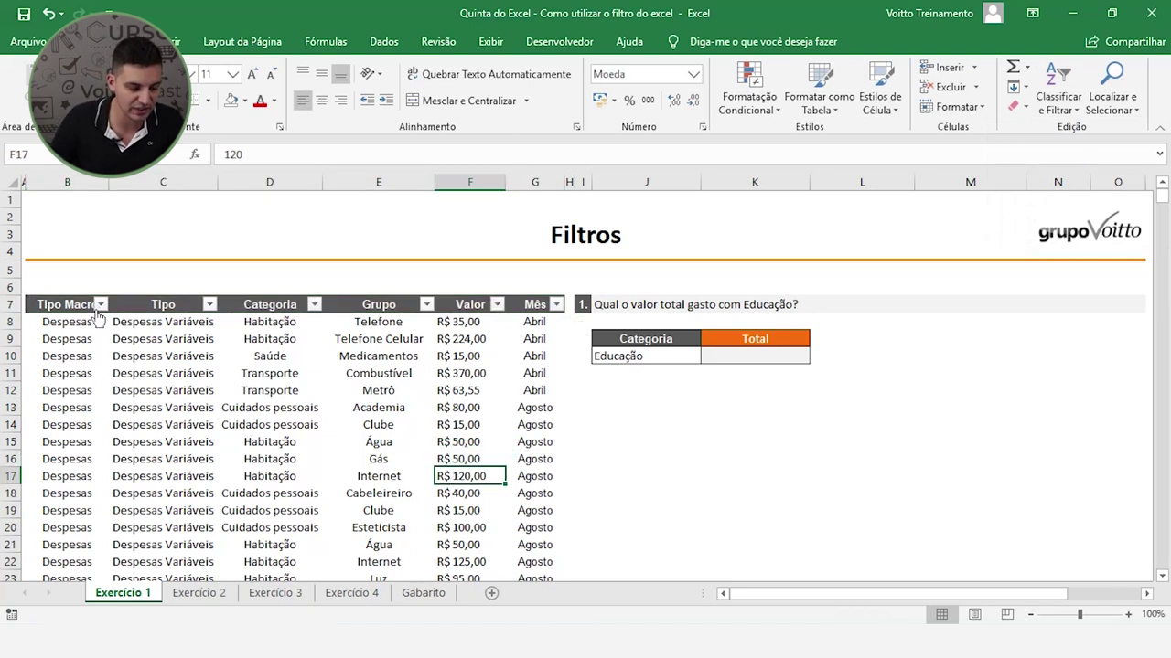
- Filter the Tipo column to show only Adicionais rows
{"action": "left_click", "coordinate": [101, 304]}
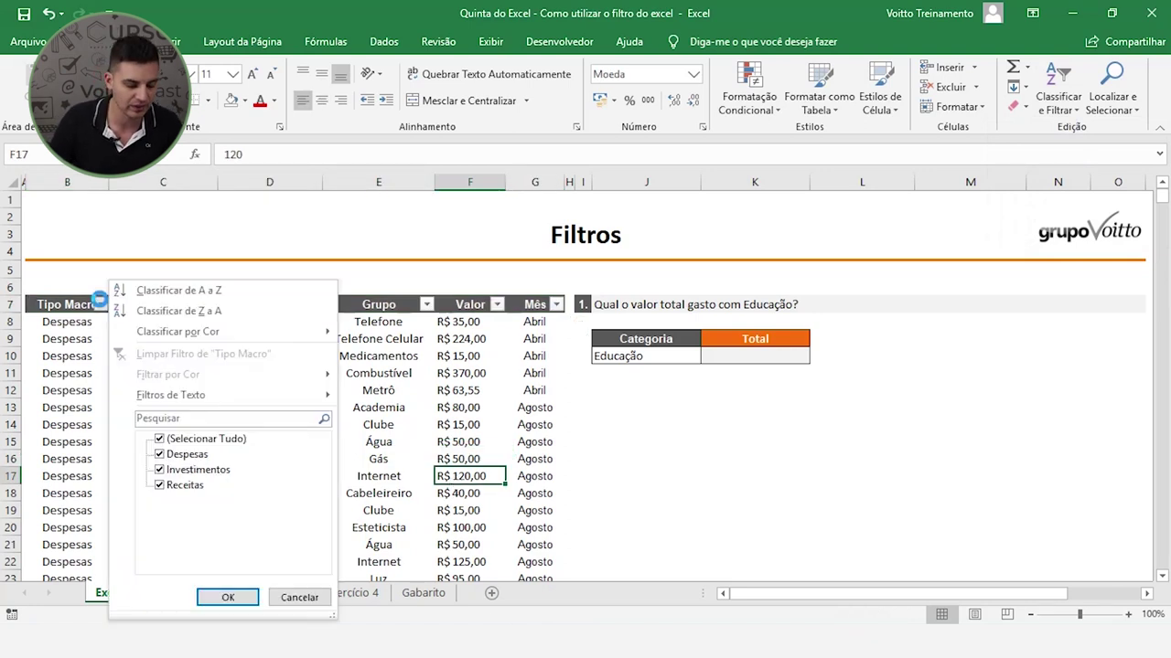
{"action": "left_click", "coordinate": [101, 304]}
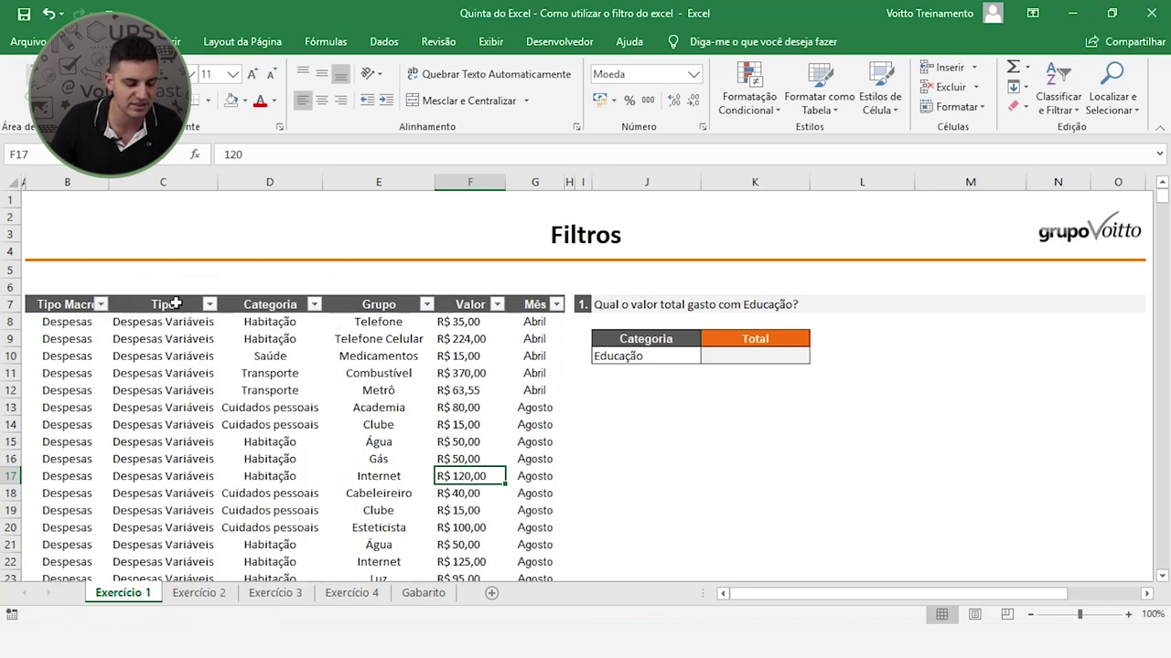
{"action": "left_click", "coordinate": [209, 304]}
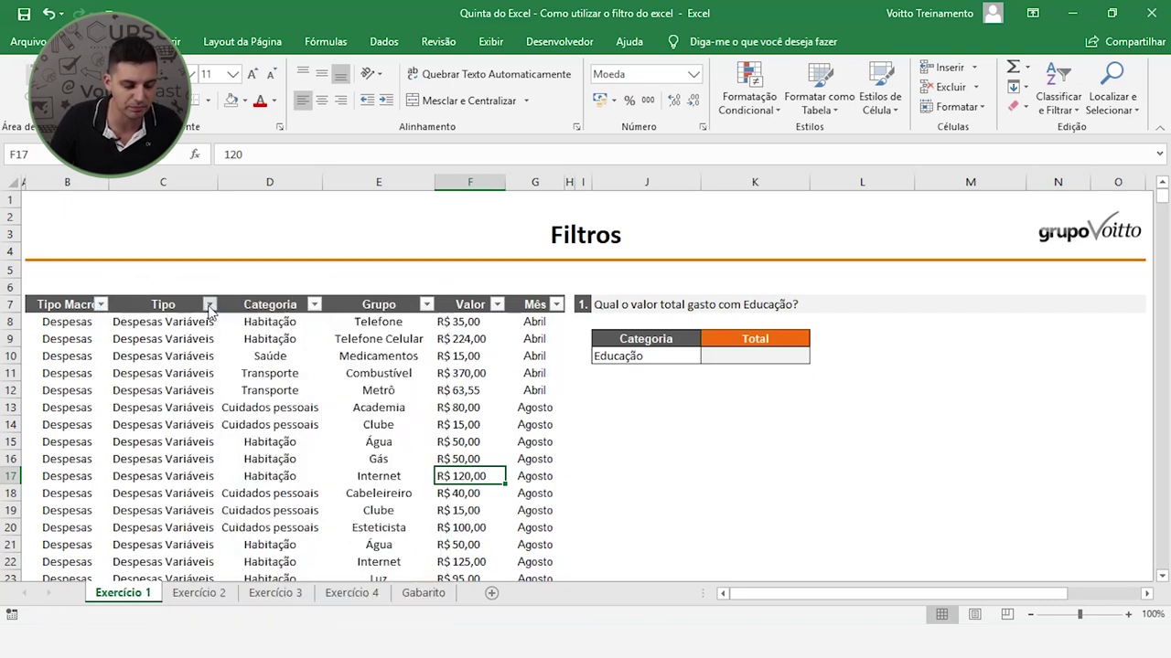
{"action": "left_click", "coordinate": [210, 306]}
{"action": "left_click", "coordinate": [209, 306]}
{"action": "left_click", "coordinate": [268, 439]}
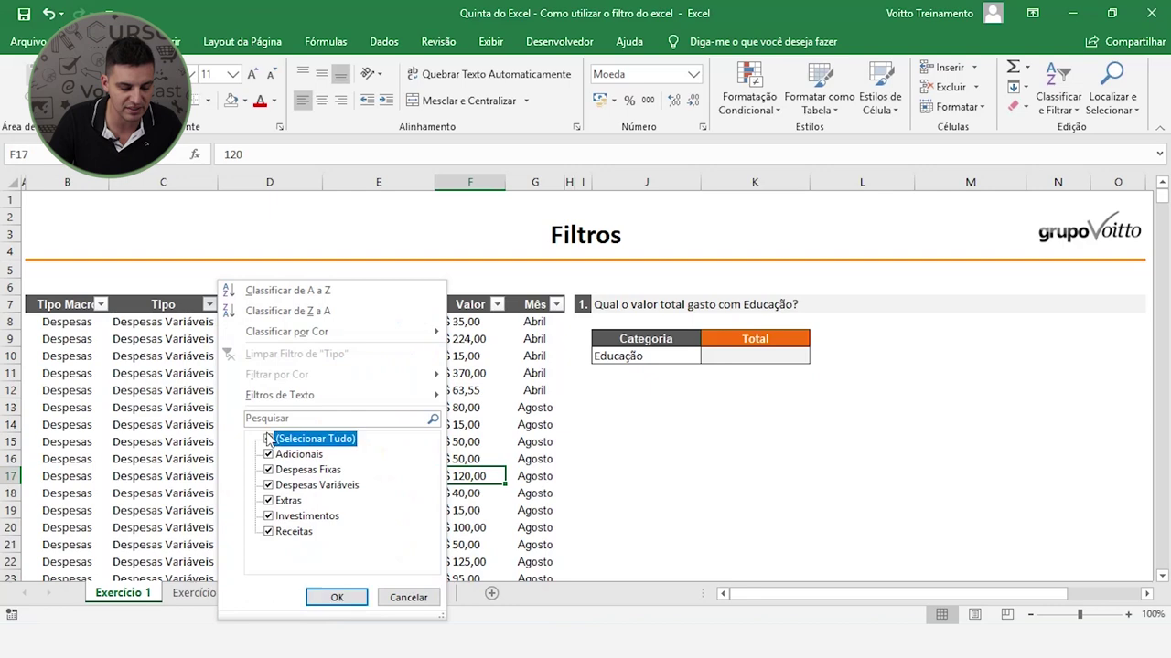
{"action": "left_click", "coordinate": [268, 454]}
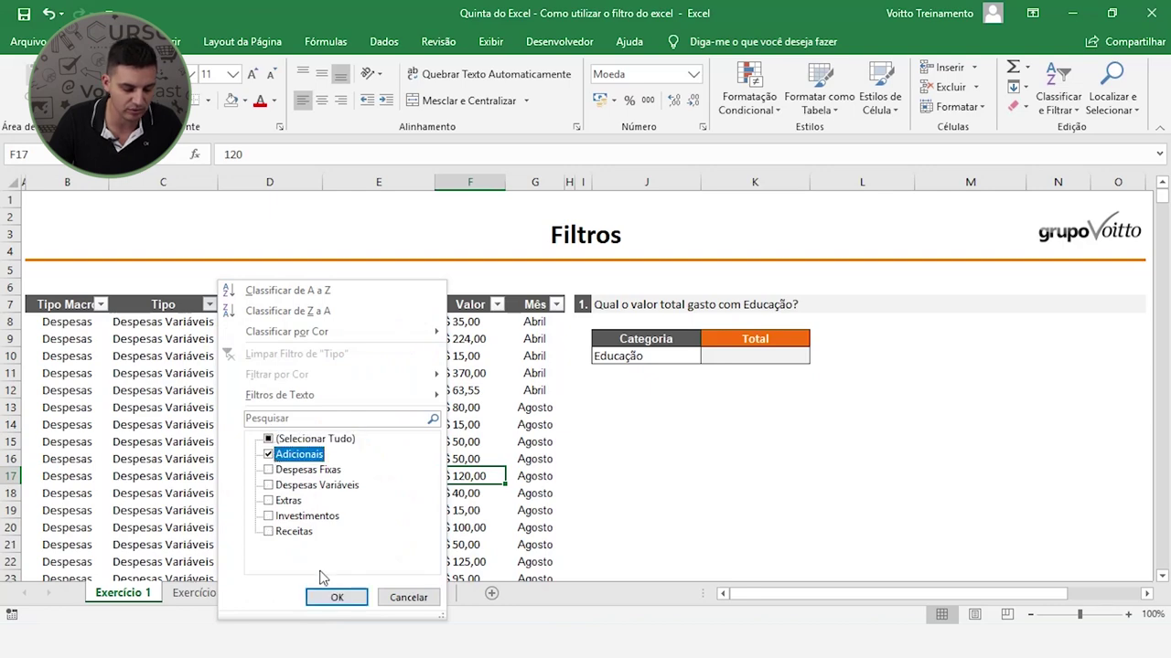
{"action": "left_click", "coordinate": [335, 596]}
- Review the 104 filtered Adicionais rows and reopen the Tipo filter
{"action": "scroll", "coordinate": [274, 429], "scroll_direction": "down", "scroll_amount": 3}
{"action": "scroll", "coordinate": [257, 420], "scroll_direction": "down", "scroll_amount": 4}
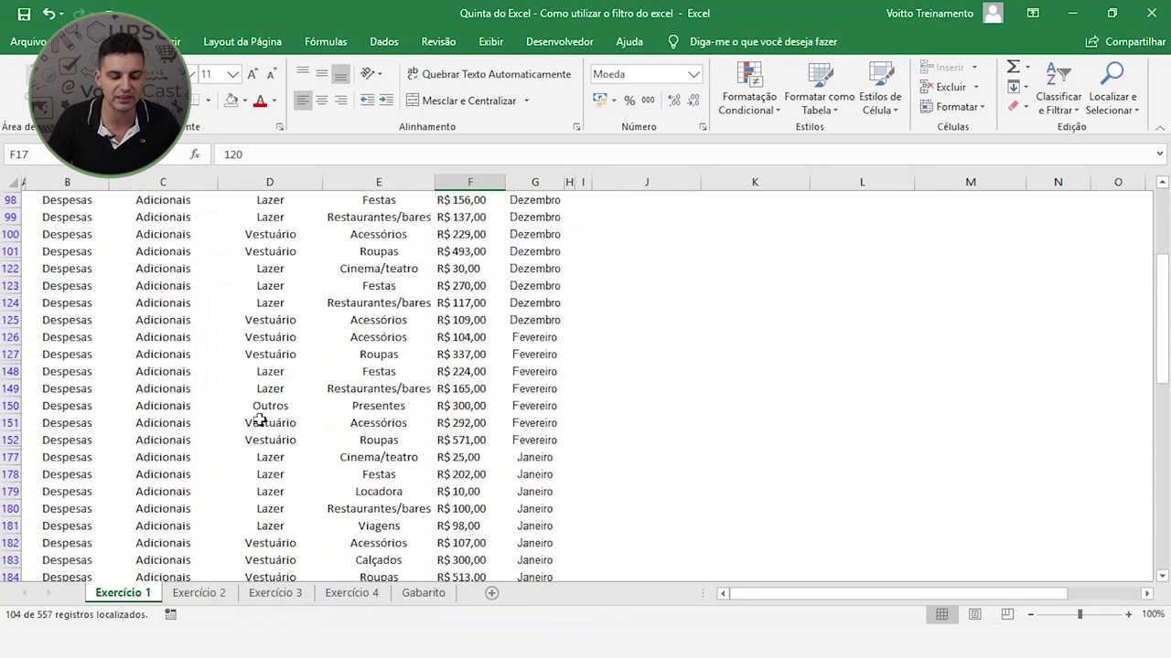
{"action": "scroll", "coordinate": [259, 421], "scroll_direction": "down", "scroll_amount": 5}
{"action": "scroll", "coordinate": [259, 416], "scroll_direction": "down", "scroll_amount": 5}
{"action": "scroll", "coordinate": [261, 419], "scroll_direction": "up", "scroll_amount": 10}
{"action": "scroll", "coordinate": [264, 416], "scroll_direction": "up", "scroll_amount": 9}
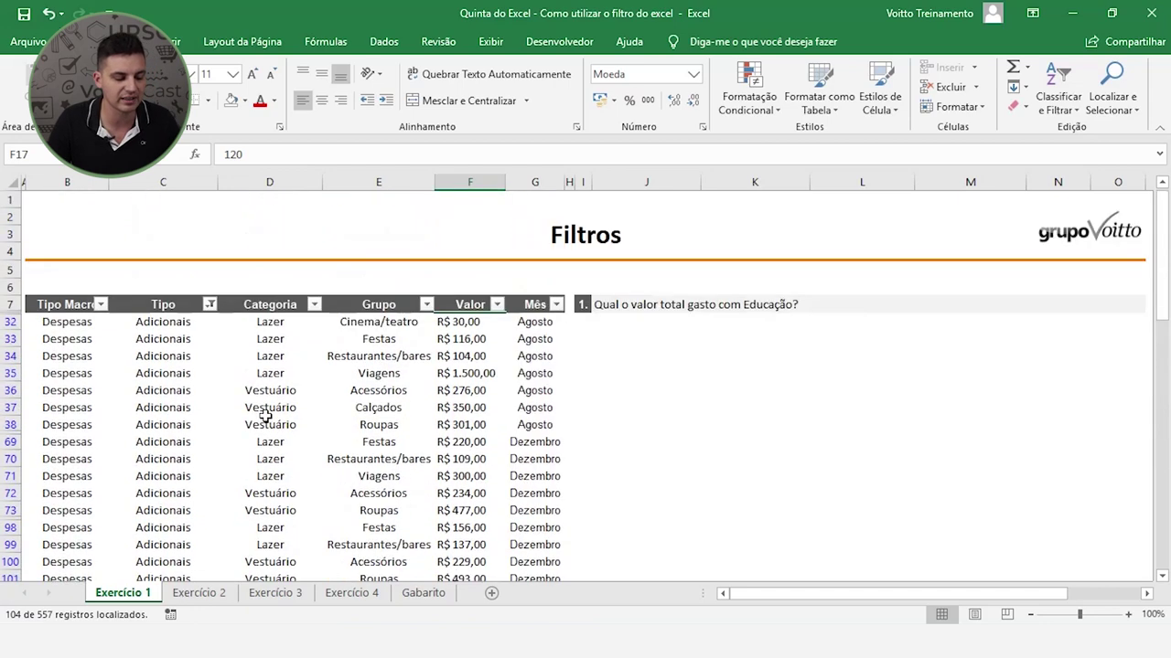
{"action": "left_click", "coordinate": [210, 305]}
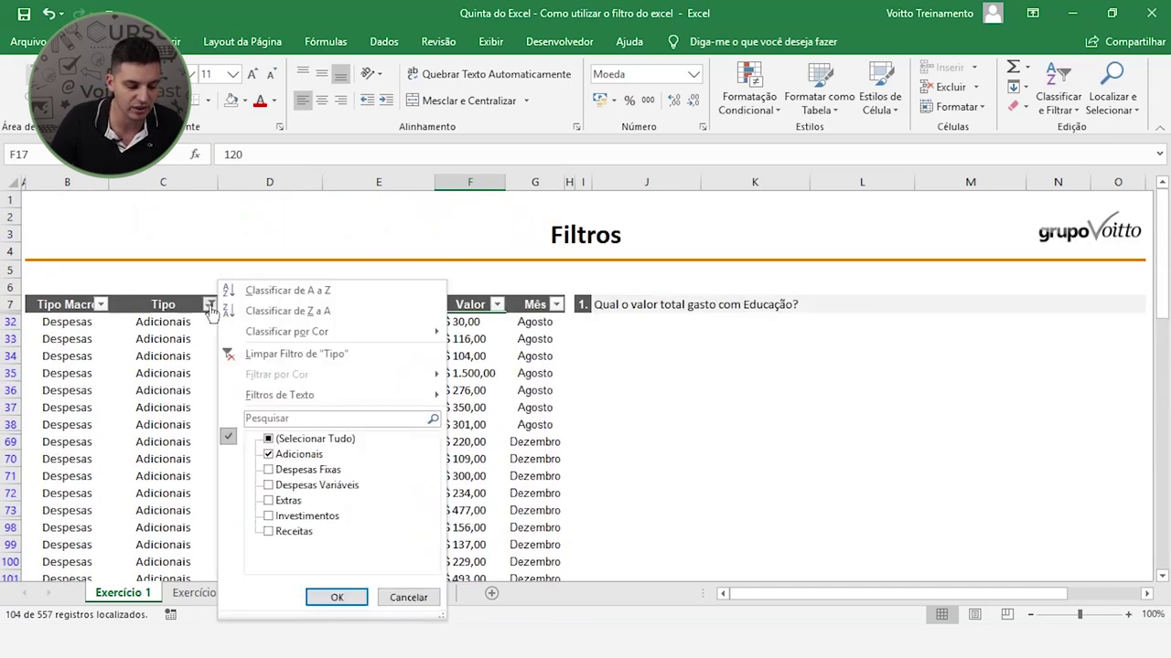
- Reselect all Tipo values so every expense row shows again
{"action": "left_click", "coordinate": [269, 439]}
{"action": "left_click", "coordinate": [336, 597]}
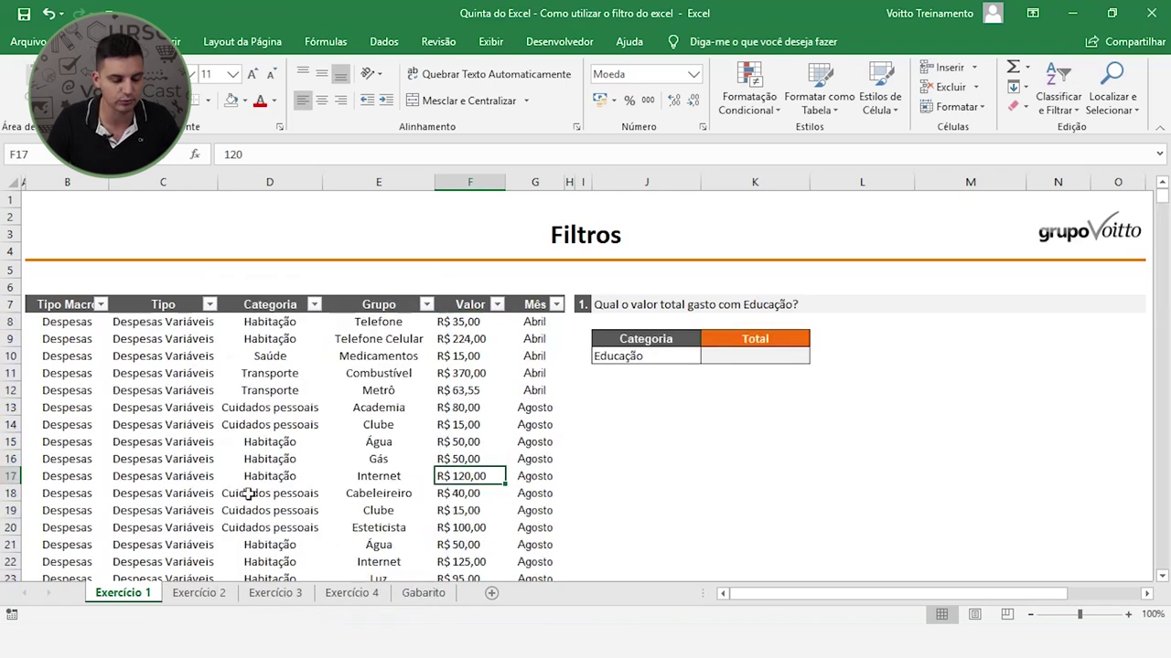
{"action": "left_click", "coordinate": [210, 461]}
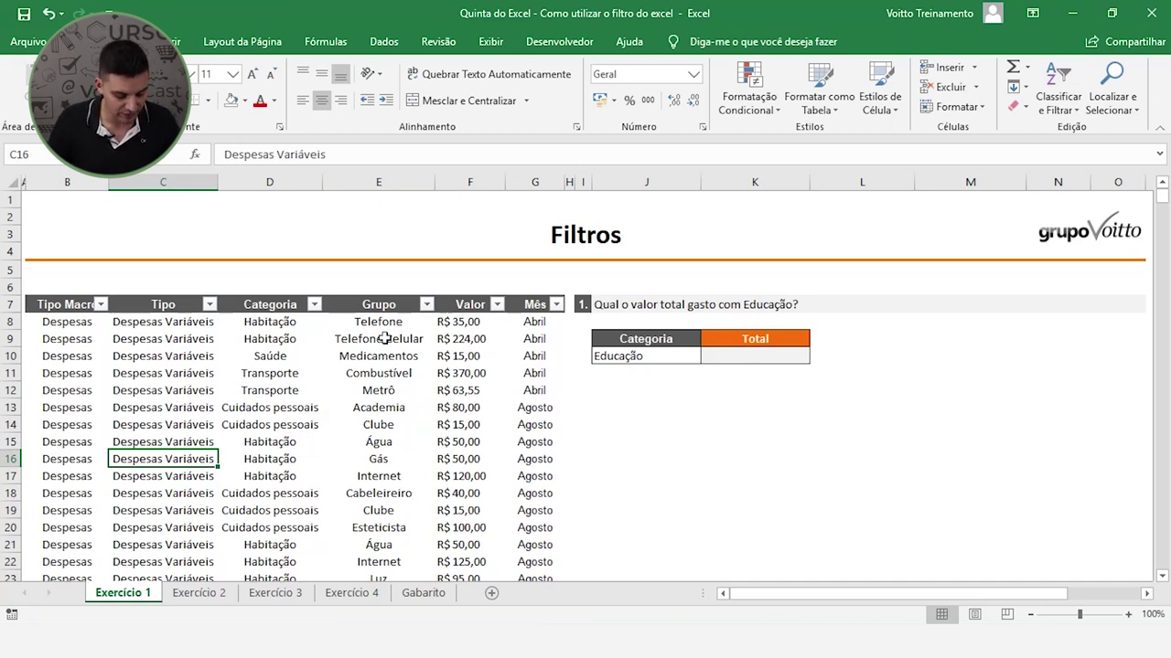
- Toggle AutoFilter off and back on with Ctrl+Shift+L, then select header row 7
{"action": "key", "text": "ctrl+shift+l"}
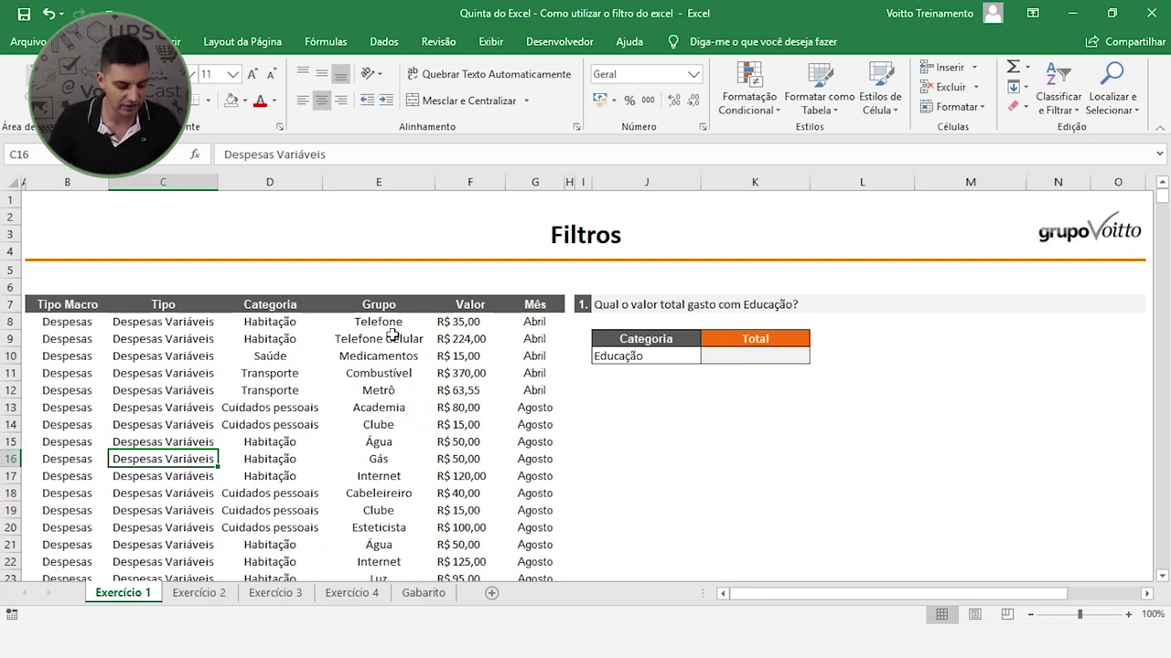
{"action": "left_click", "coordinate": [325, 426]}
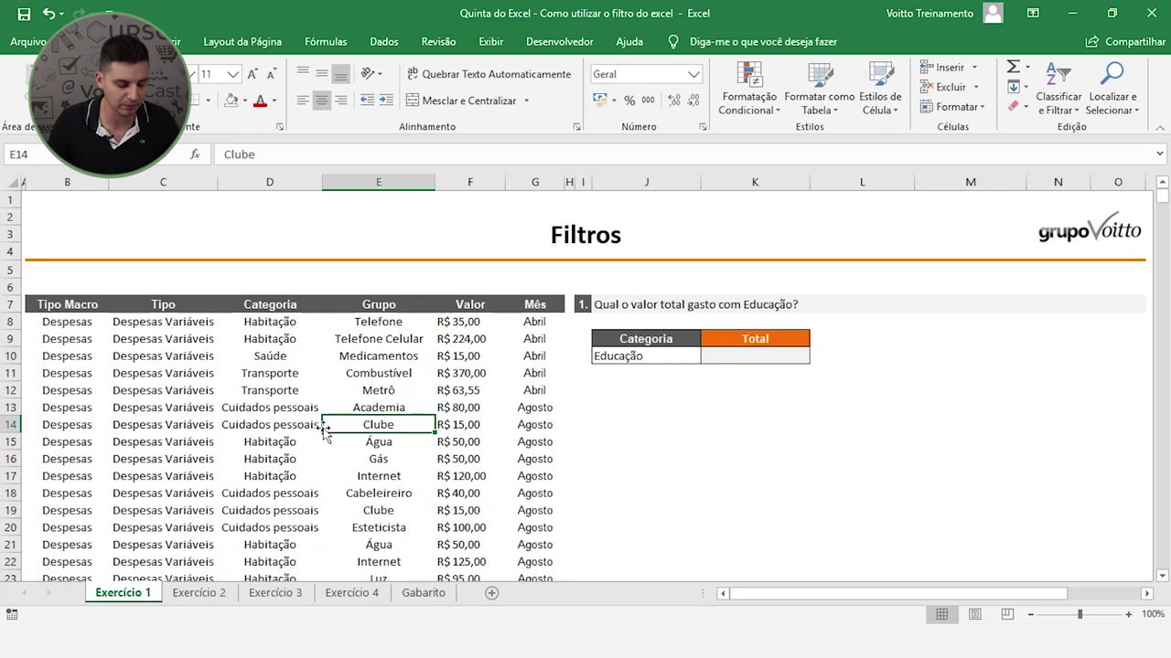
{"action": "key", "text": "ctrl+shift+l"}
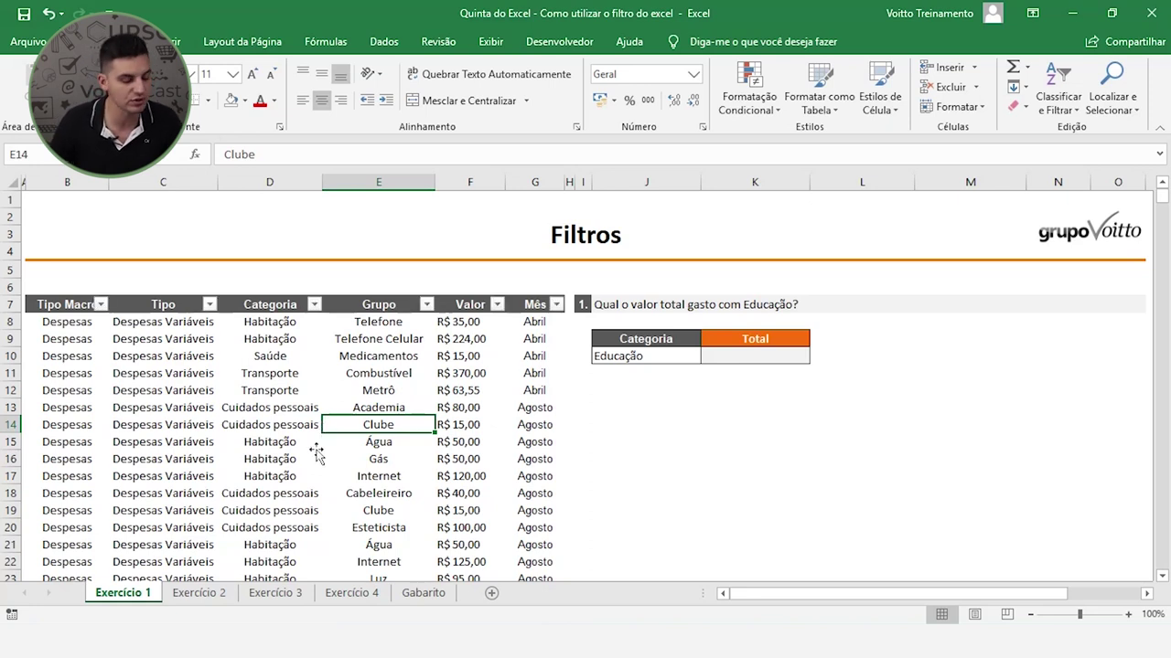
{"action": "left_click", "coordinate": [12, 307]}
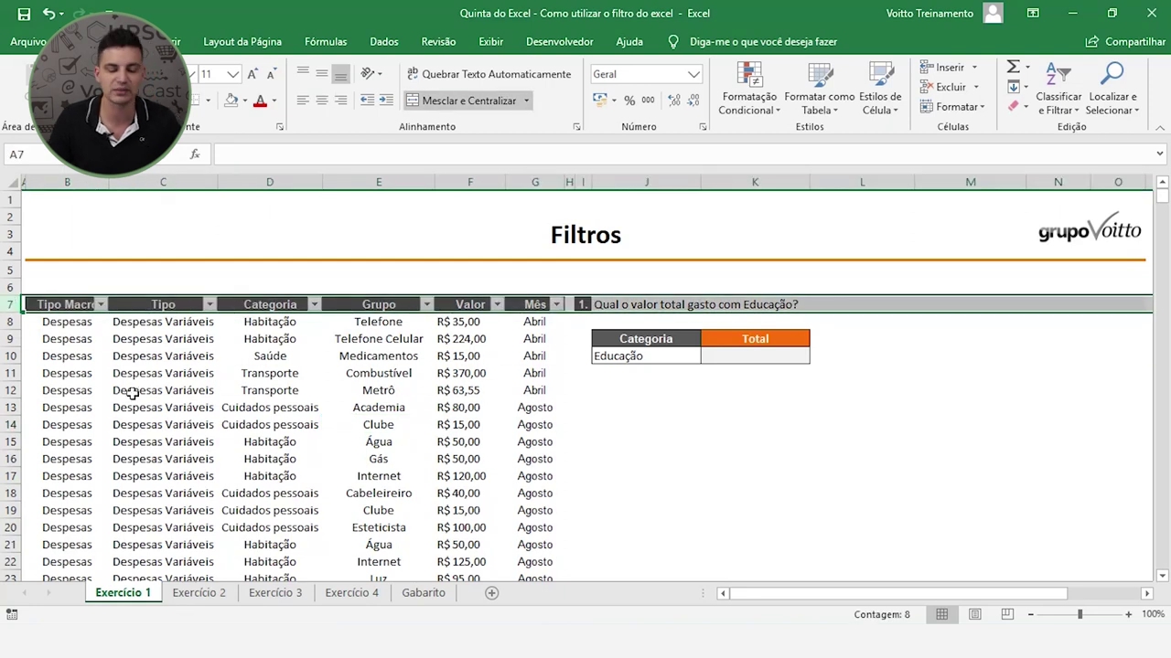
- Filter the Grupo column to only Academia and review the 18 matching rows
{"action": "left_click", "coordinate": [263, 477]}
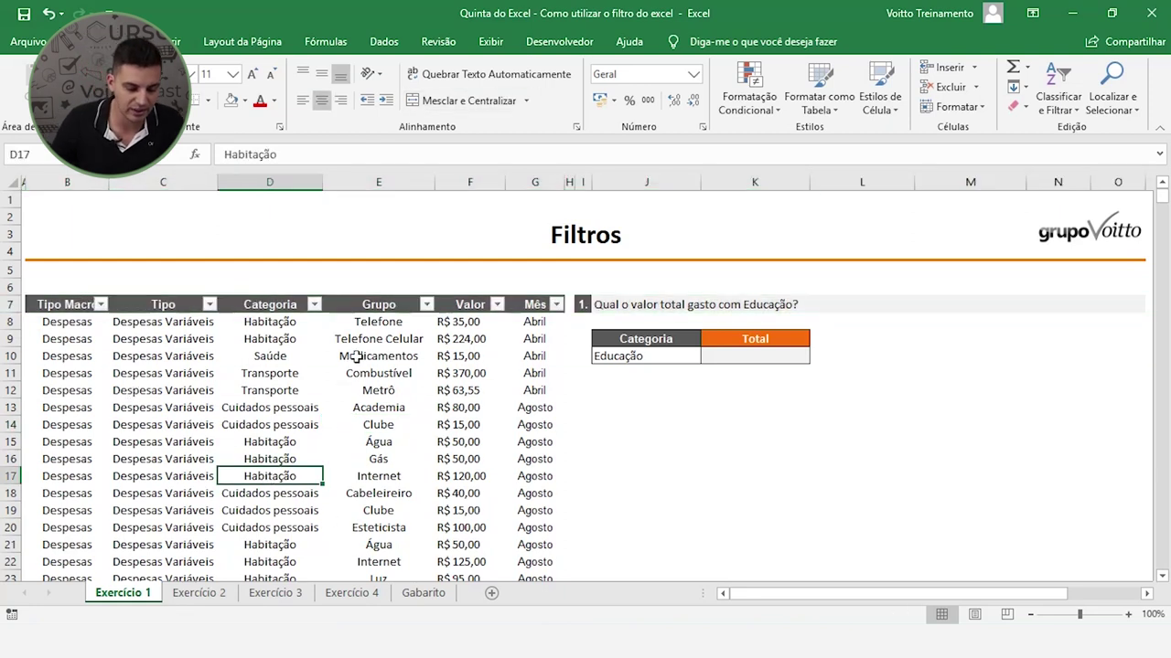
{"action": "left_click", "coordinate": [426, 304]}
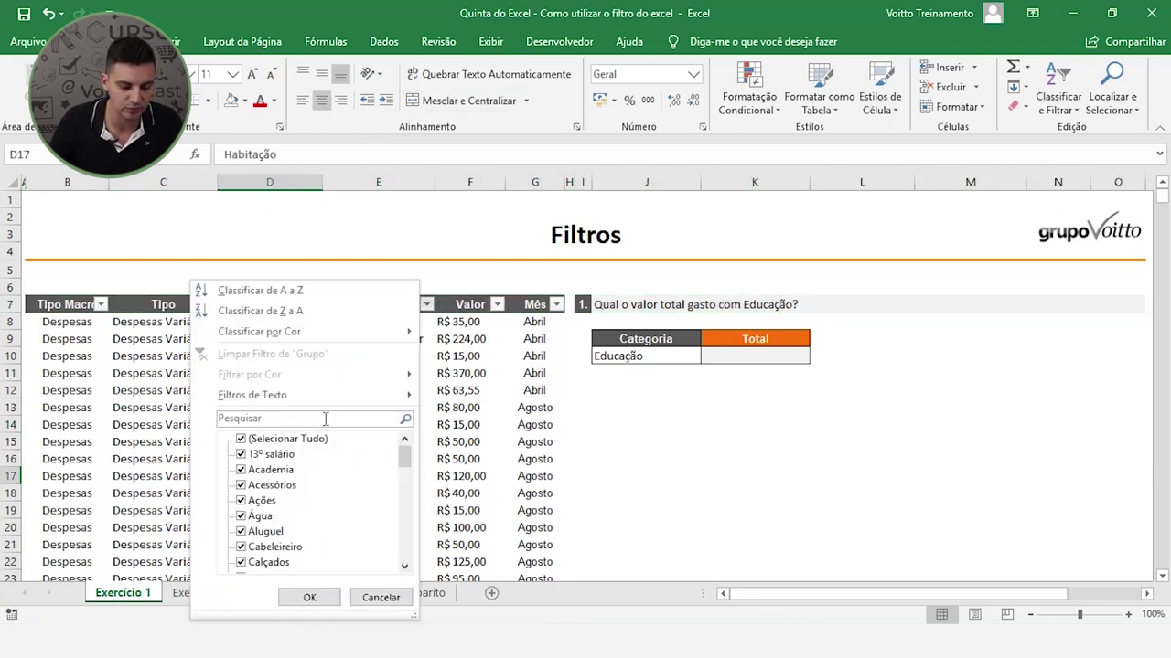
{"action": "left_click", "coordinate": [302, 440]}
{"action": "left_click", "coordinate": [271, 471]}
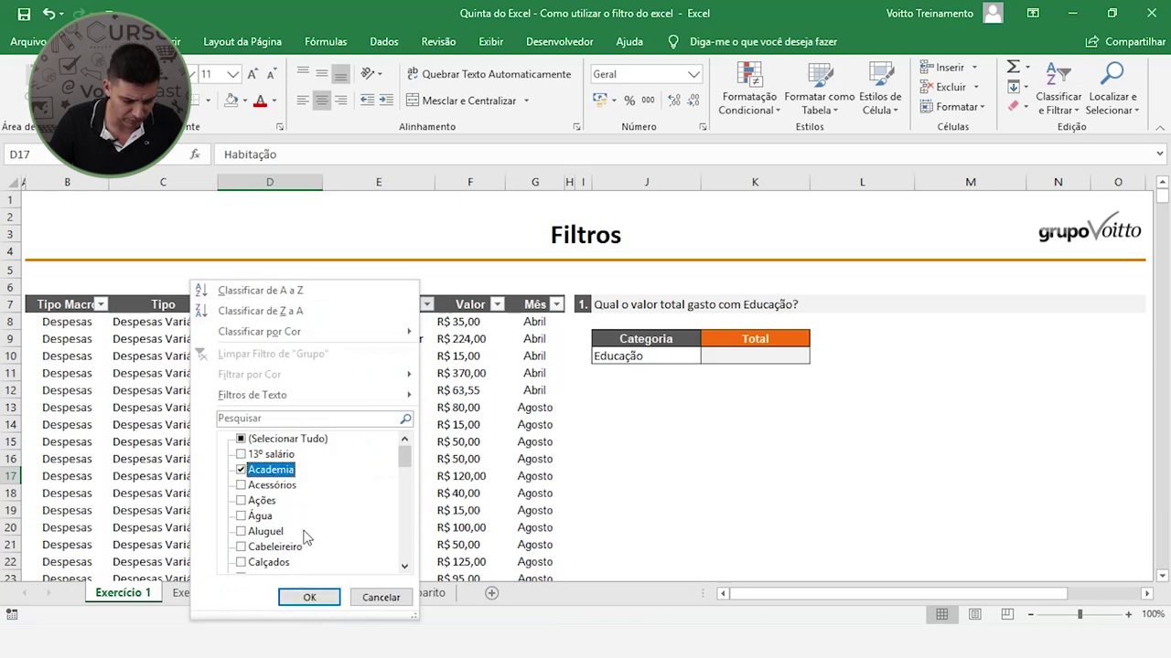
{"action": "left_click", "coordinate": [309, 597]}
{"action": "left_click", "coordinate": [392, 407]}
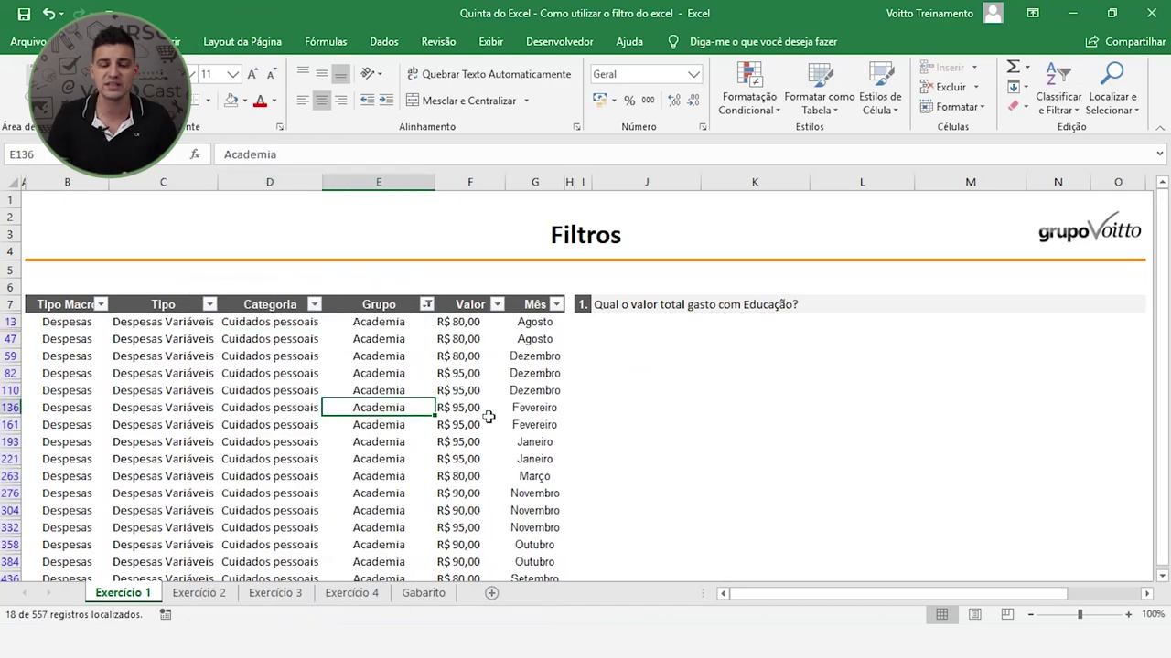
{"action": "scroll", "coordinate": [485, 417], "scroll_direction": "down", "scroll_amount": 2}
{"action": "scroll", "coordinate": [485, 417], "scroll_direction": "down", "scroll_amount": 1}
{"action": "scroll", "coordinate": [485, 417], "scroll_direction": "up", "scroll_amount": 3}
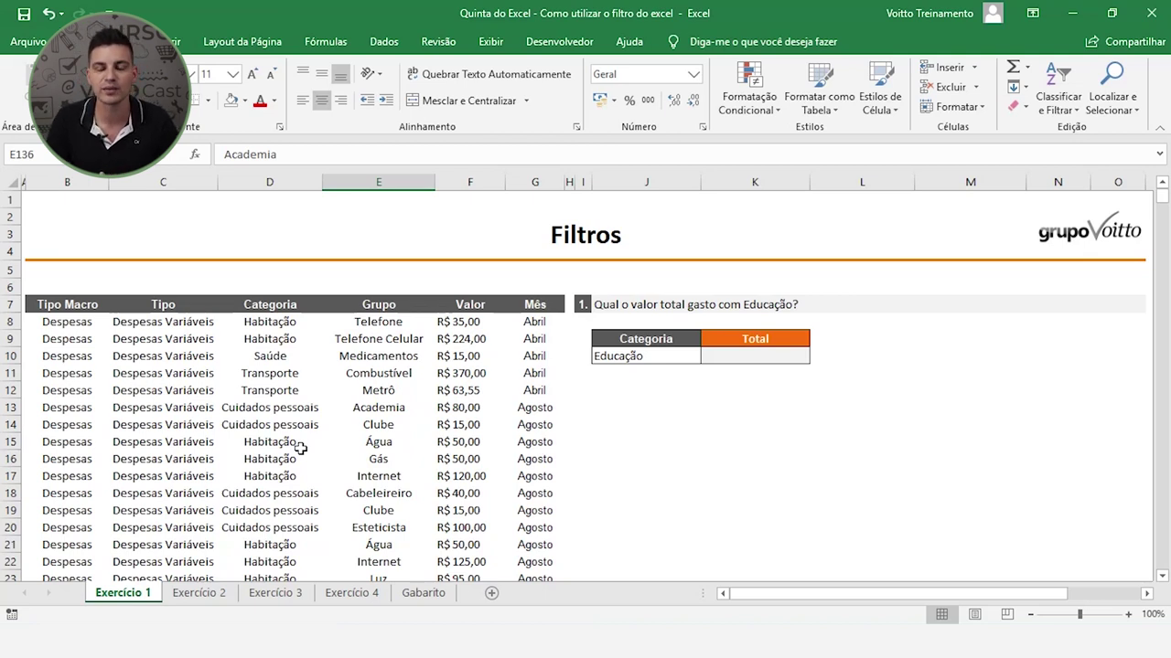
{"action": "left_click", "coordinate": [356, 430]}
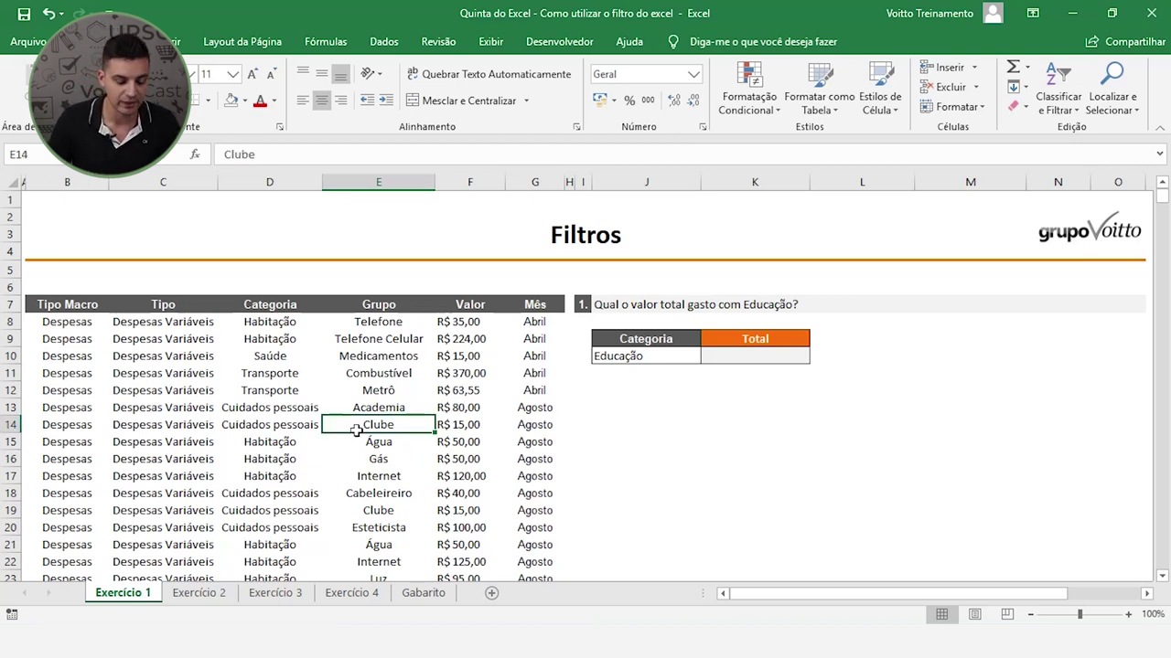
- Re-enable AutoFilter and view the Tipo dropdown's Classificar por Cor option, closing it unchanged
{"action": "left_click", "coordinate": [178, 359]}
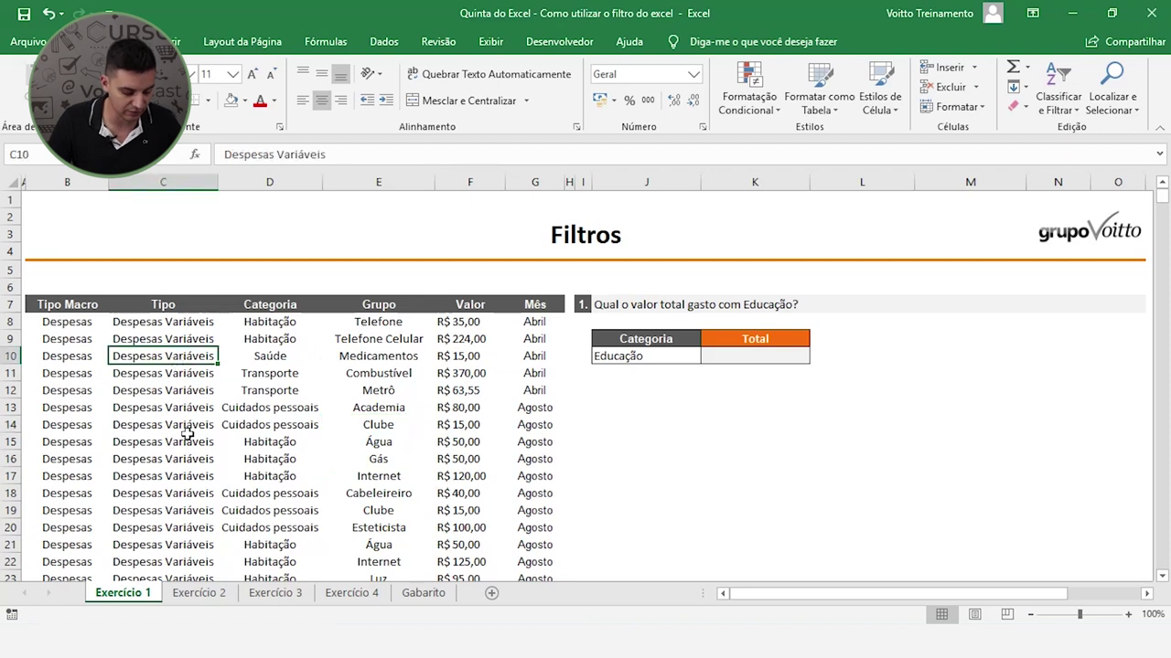
{"action": "key", "text": "ctrl+shift+l"}
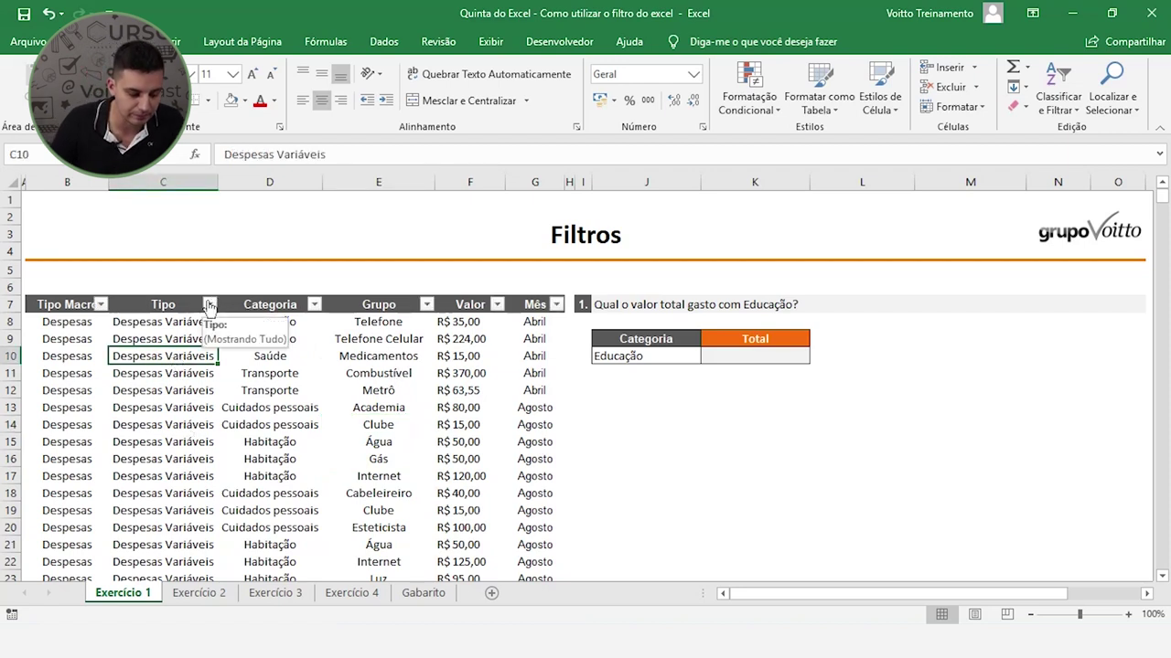
{"action": "left_click", "coordinate": [209, 304]}
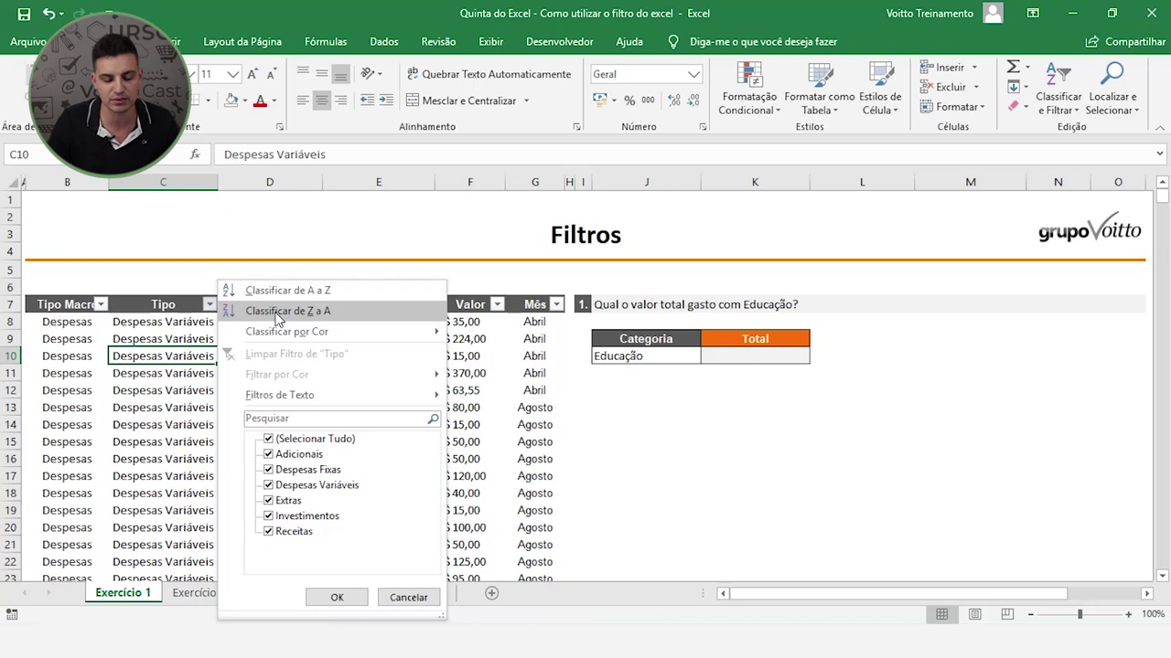
{"action": "mouse_move", "coordinate": [285, 334]}
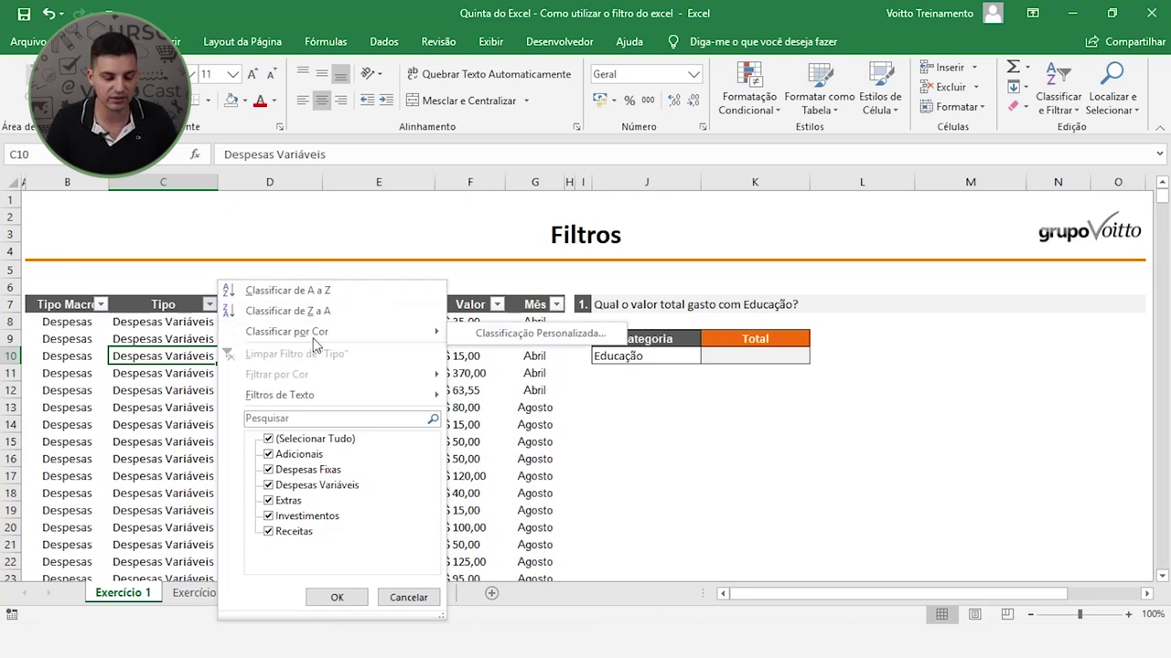
{"action": "left_click", "coordinate": [480, 375]}
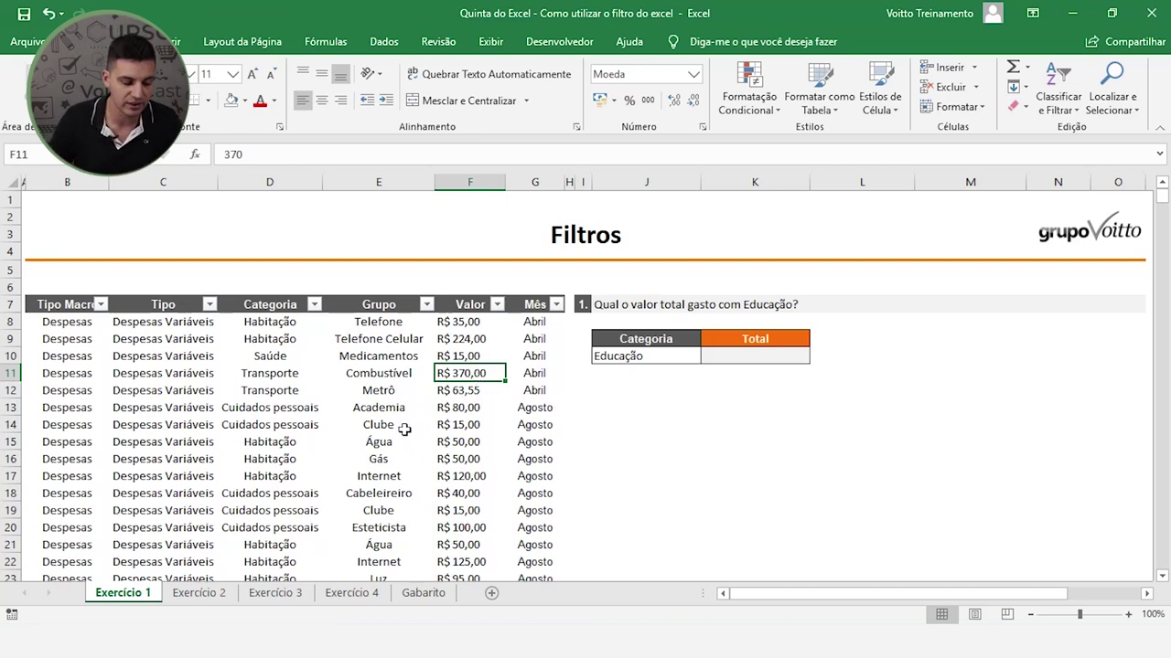
- Turn filtering off and fill the Habitação cells D8:D9 light blue
{"action": "left_click", "coordinate": [251, 372]}
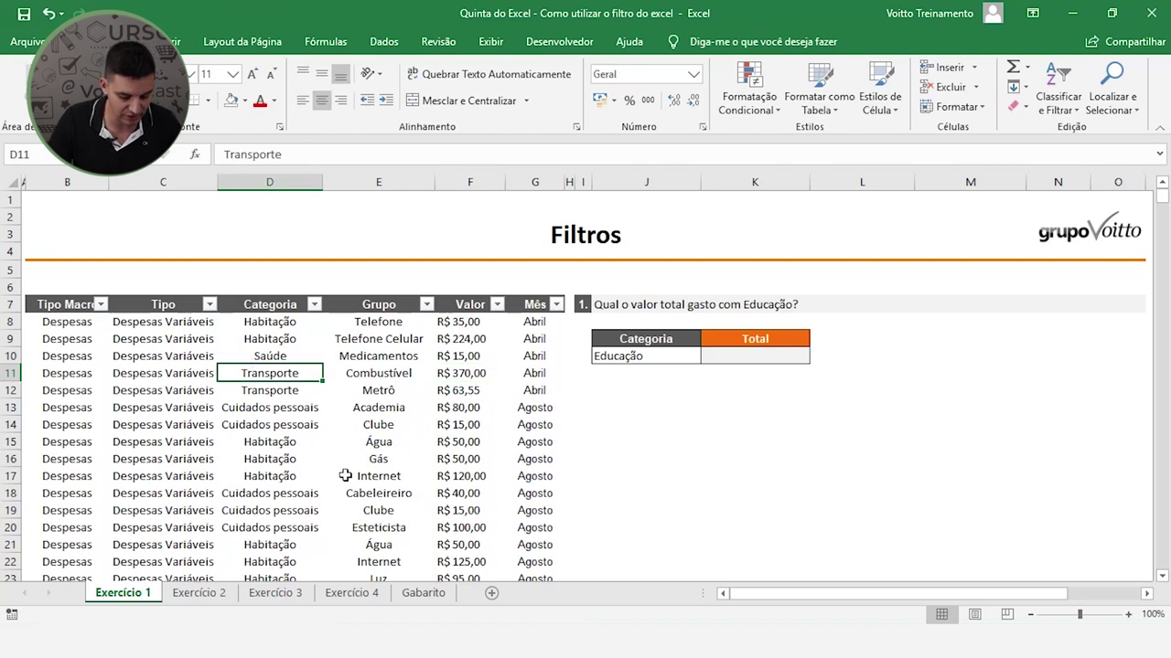
{"action": "key", "text": "ctrl+shift+l"}
{"action": "left_click", "coordinate": [457, 476]}
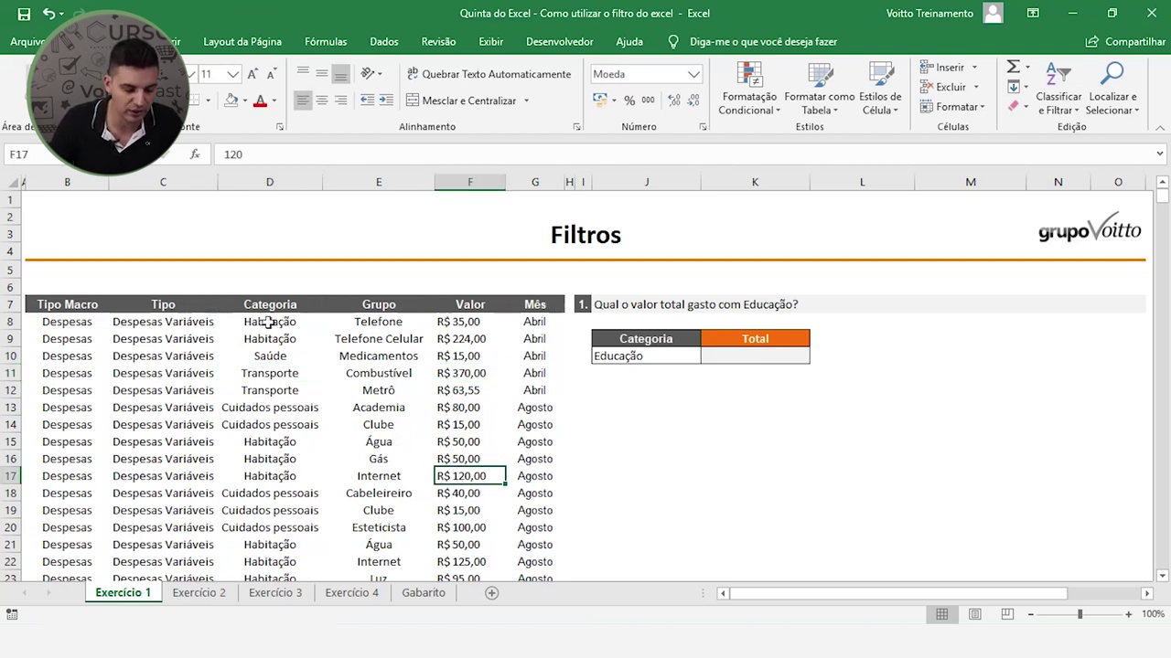
{"action": "left_click_drag", "start_coordinate": [271, 320], "coordinate": [271, 339]}
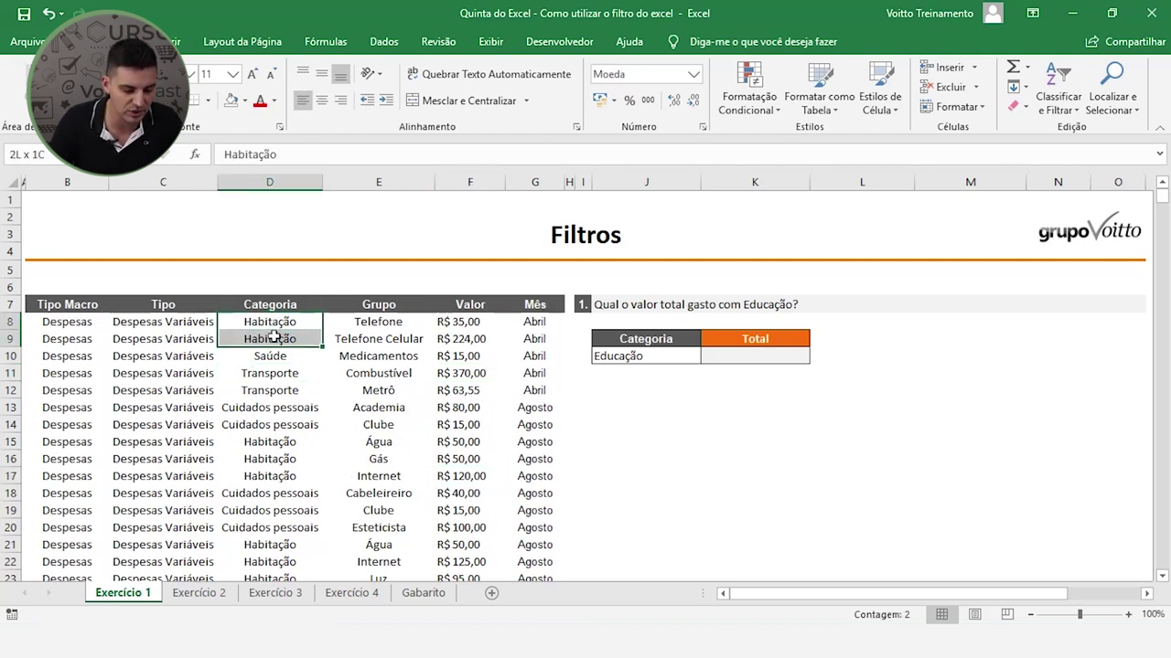
{"action": "left_click", "coordinate": [245, 101]}
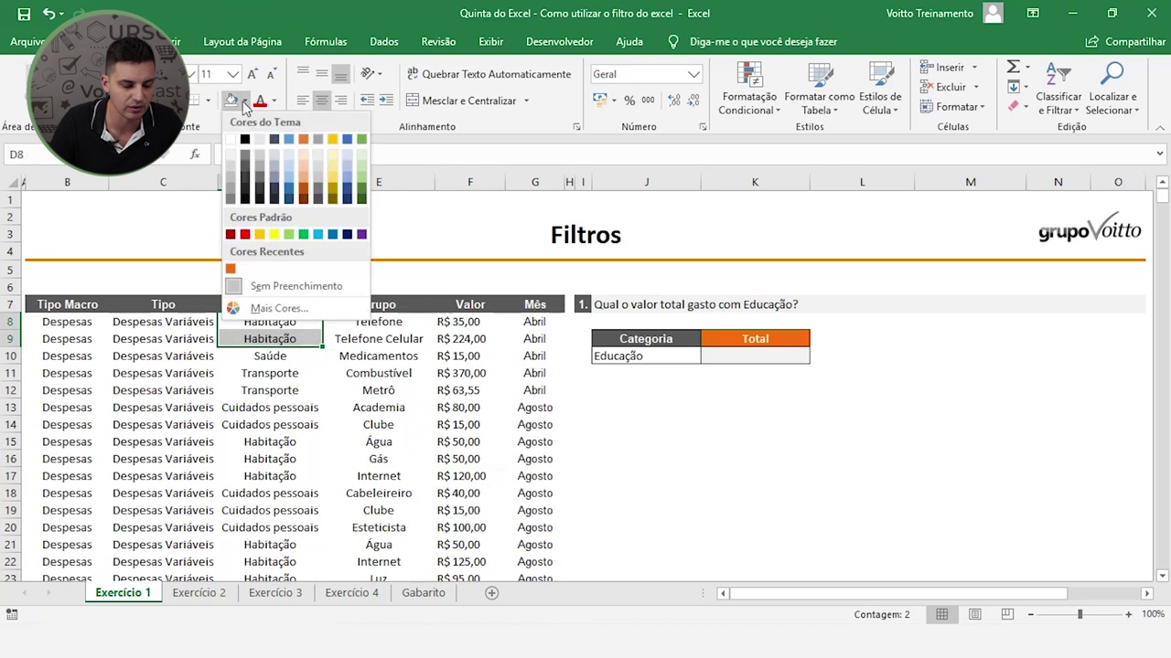
{"action": "left_click", "coordinate": [347, 161]}
- Fill D11:D12 light green and D13:D14 light gold, then turn filters back on
{"action": "left_click_drag", "start_coordinate": [270, 373], "coordinate": [270, 390]}
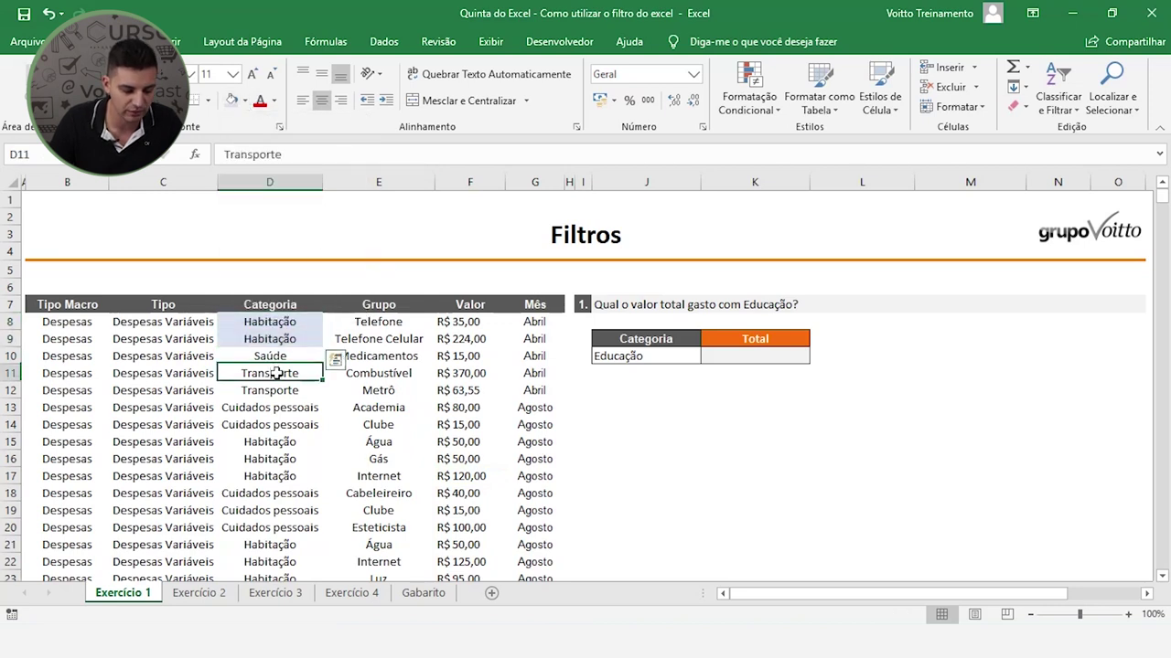
{"action": "left_click", "coordinate": [245, 101]}
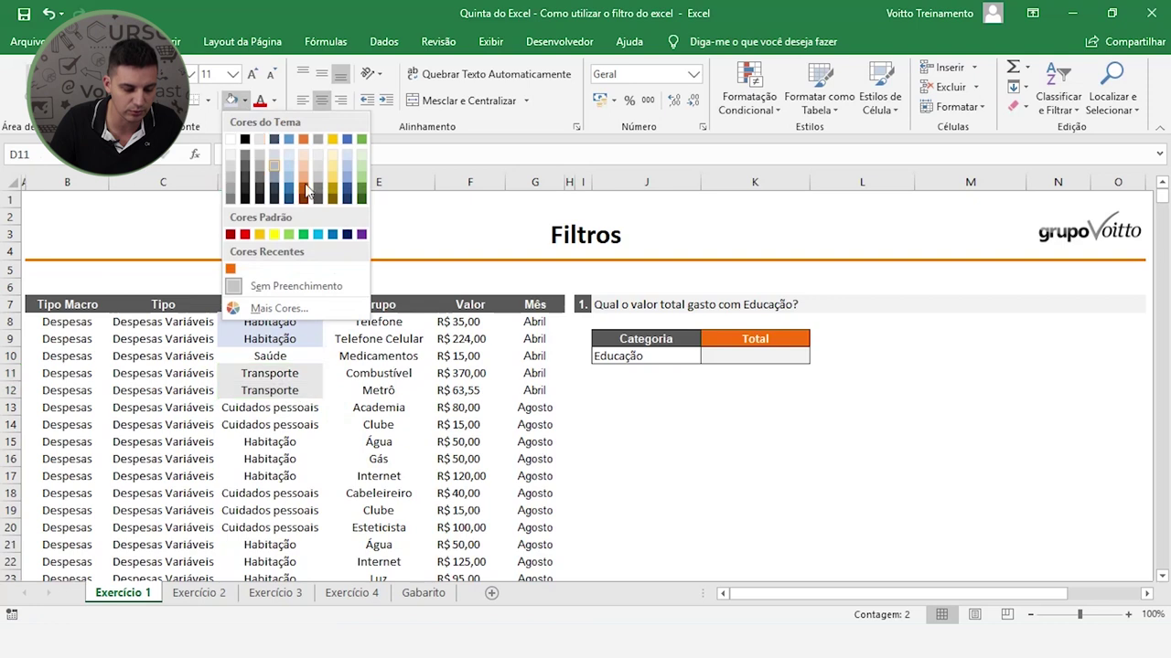
{"action": "left_click", "coordinate": [360, 170]}
{"action": "left_click_drag", "start_coordinate": [297, 408], "coordinate": [297, 424]}
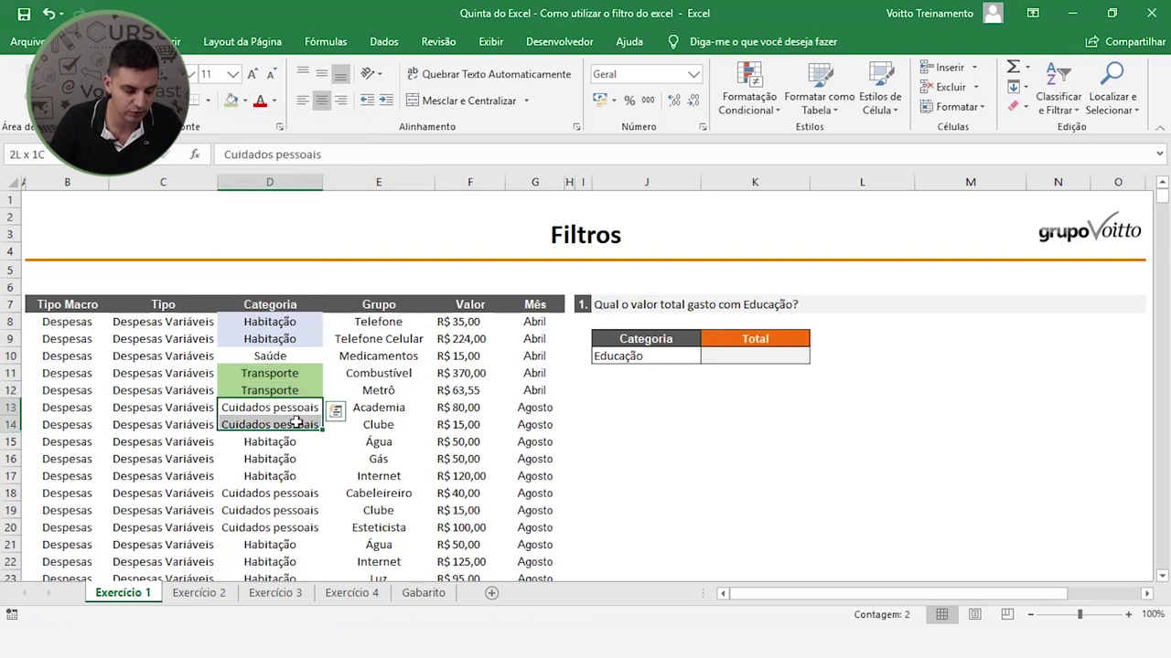
{"action": "left_click", "coordinate": [246, 101]}
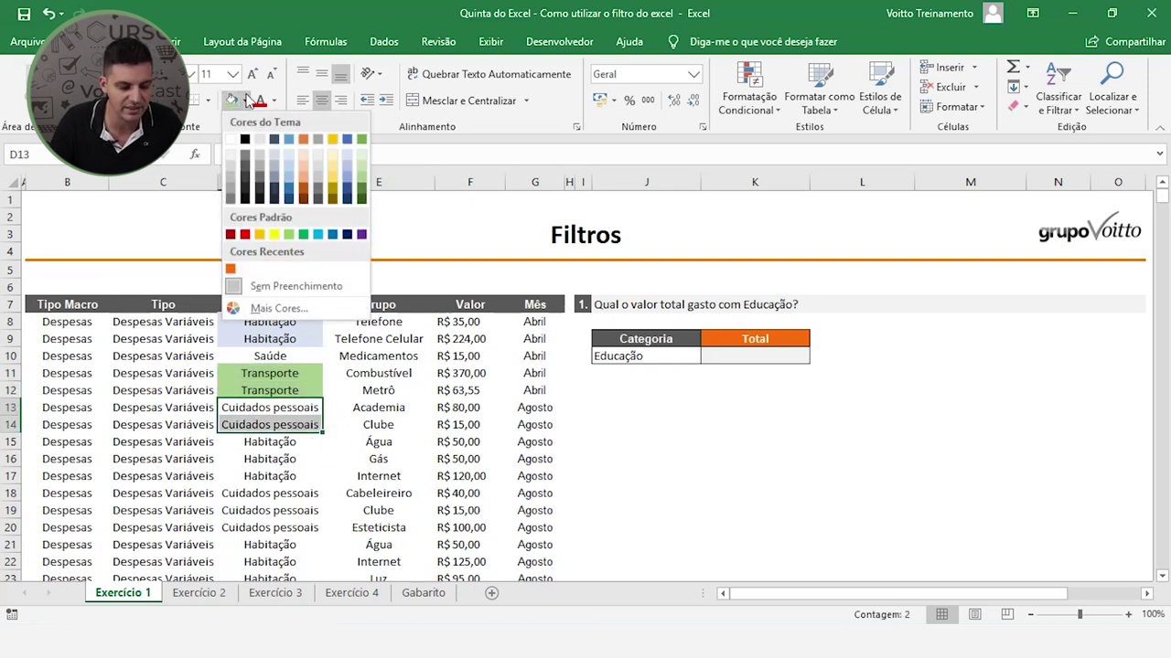
{"action": "left_click", "coordinate": [332, 170]}
{"action": "left_click", "coordinate": [402, 391]}
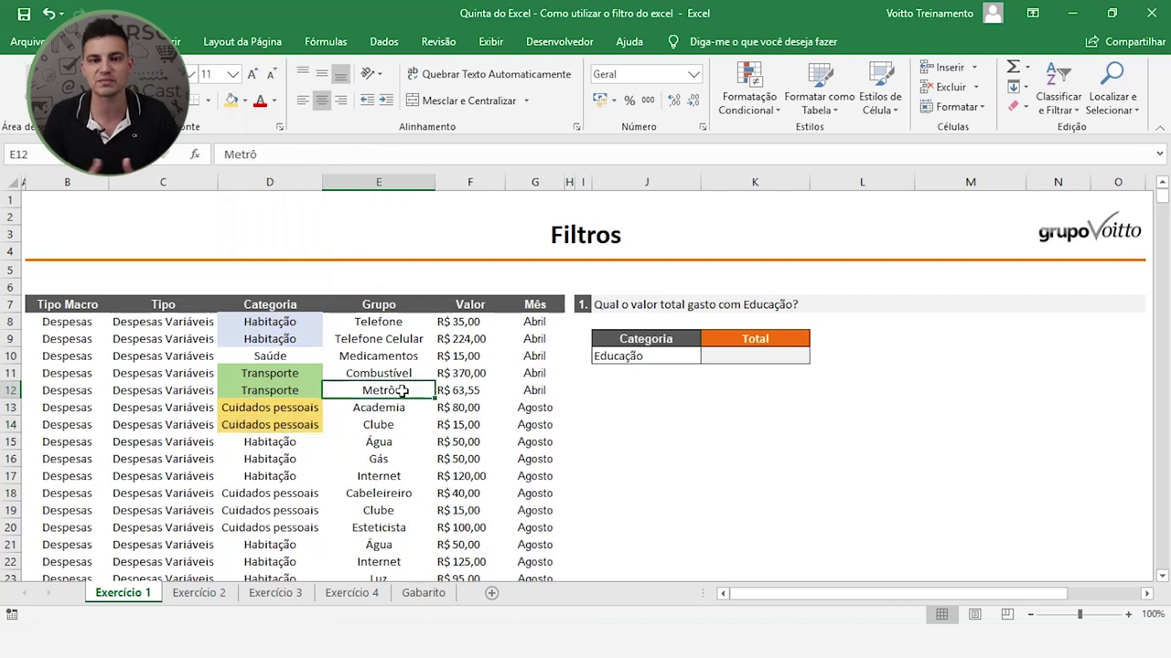
{"action": "key", "text": "ctrl+shift+l"}
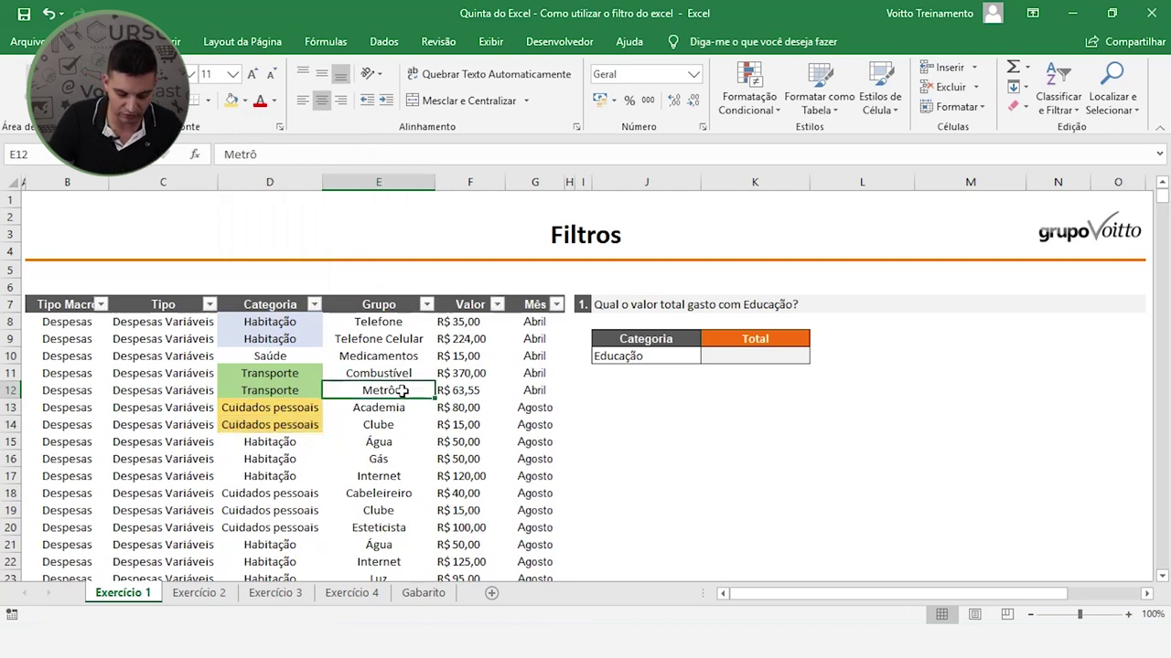
- Filter Categoria by light-blue fill, then by Sem Preenchimento
{"action": "left_click", "coordinate": [313, 305]}
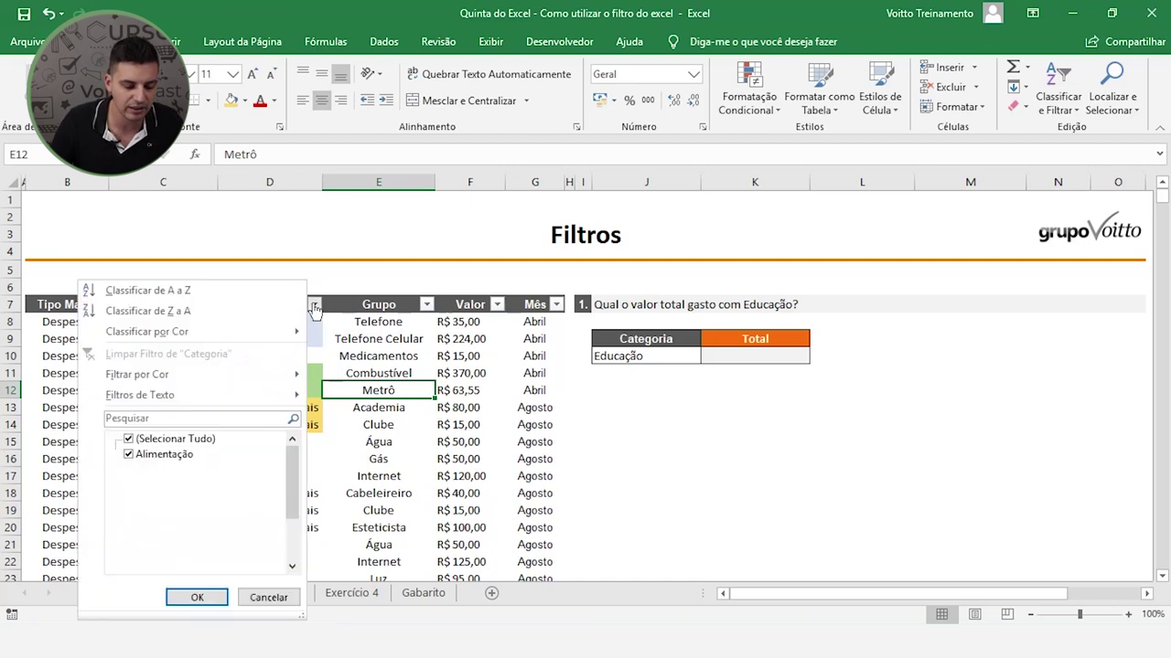
{"action": "mouse_move", "coordinate": [277, 376]}
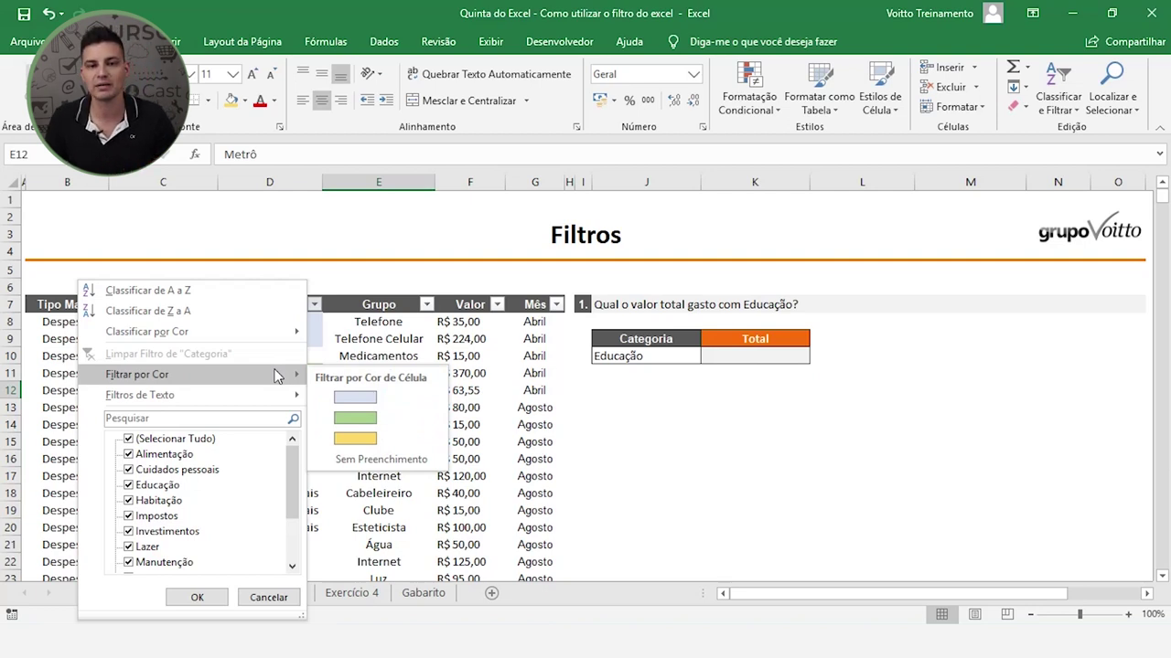
{"action": "left_click", "coordinate": [345, 400]}
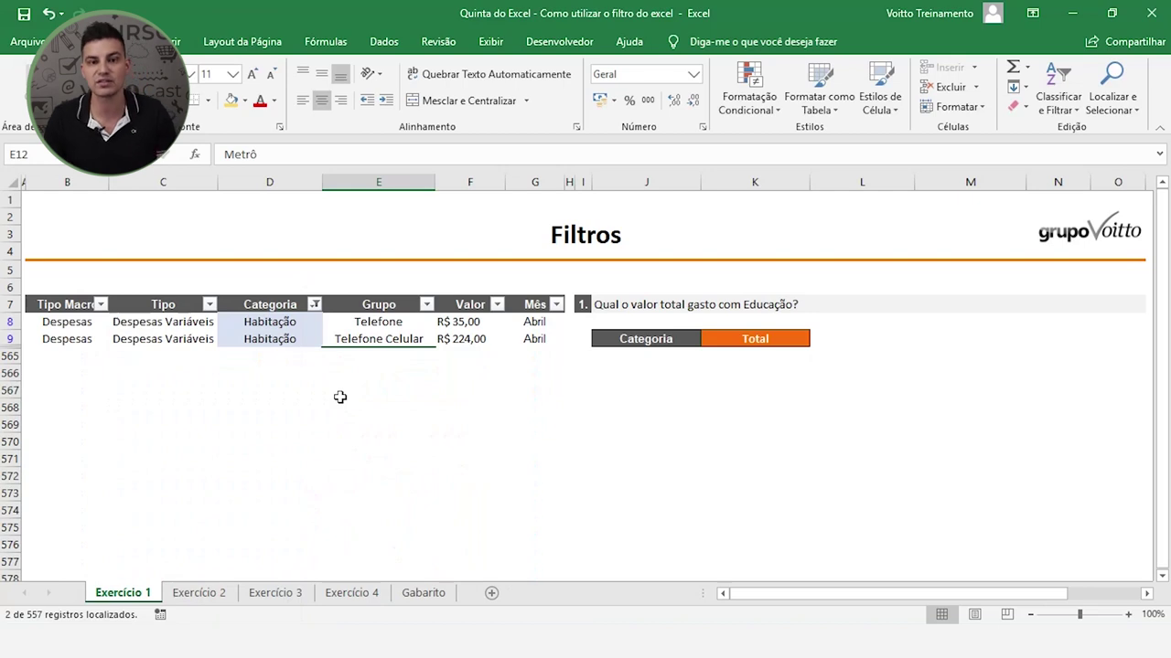
{"action": "left_click", "coordinate": [314, 303]}
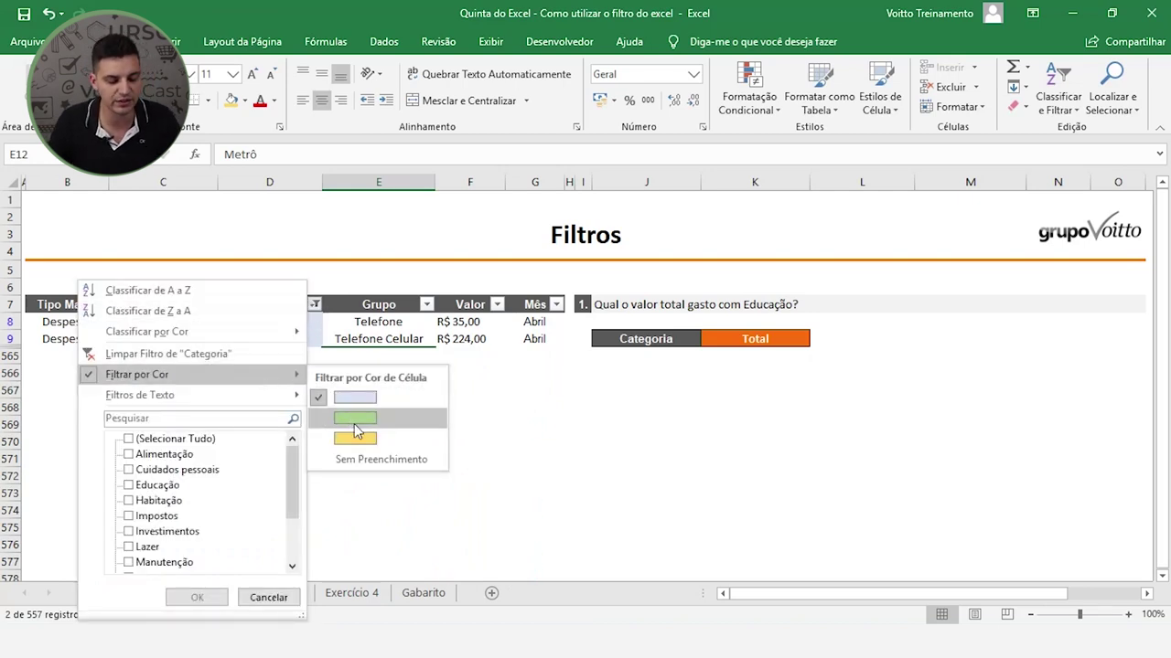
{"action": "left_click", "coordinate": [365, 457]}
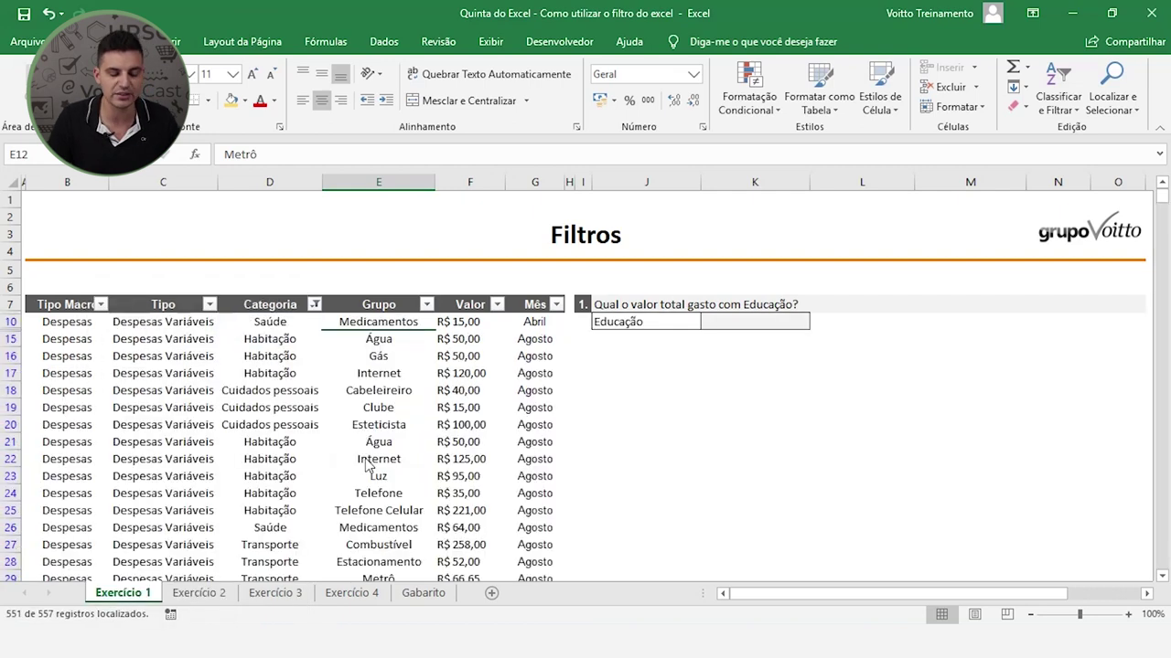
- Clear the Categoria colour filter and turn AutoFilter off with Ctrl+Shift+L
{"action": "left_click", "coordinate": [314, 303]}
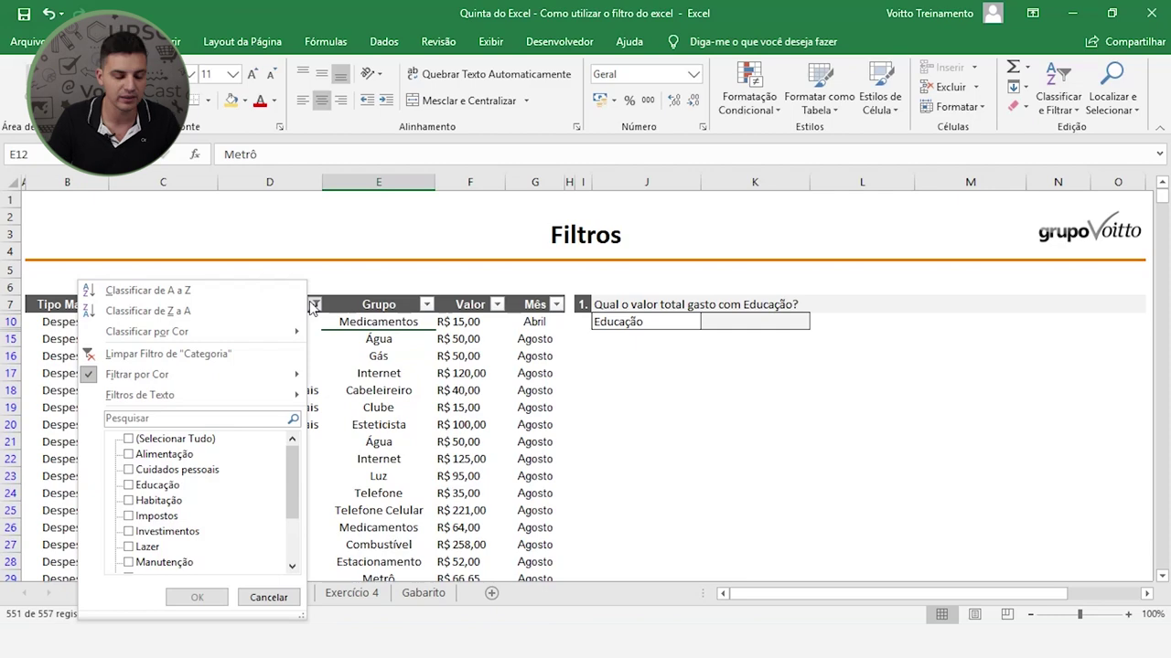
{"action": "left_click", "coordinate": [313, 305]}
{"action": "left_click", "coordinate": [314, 303]}
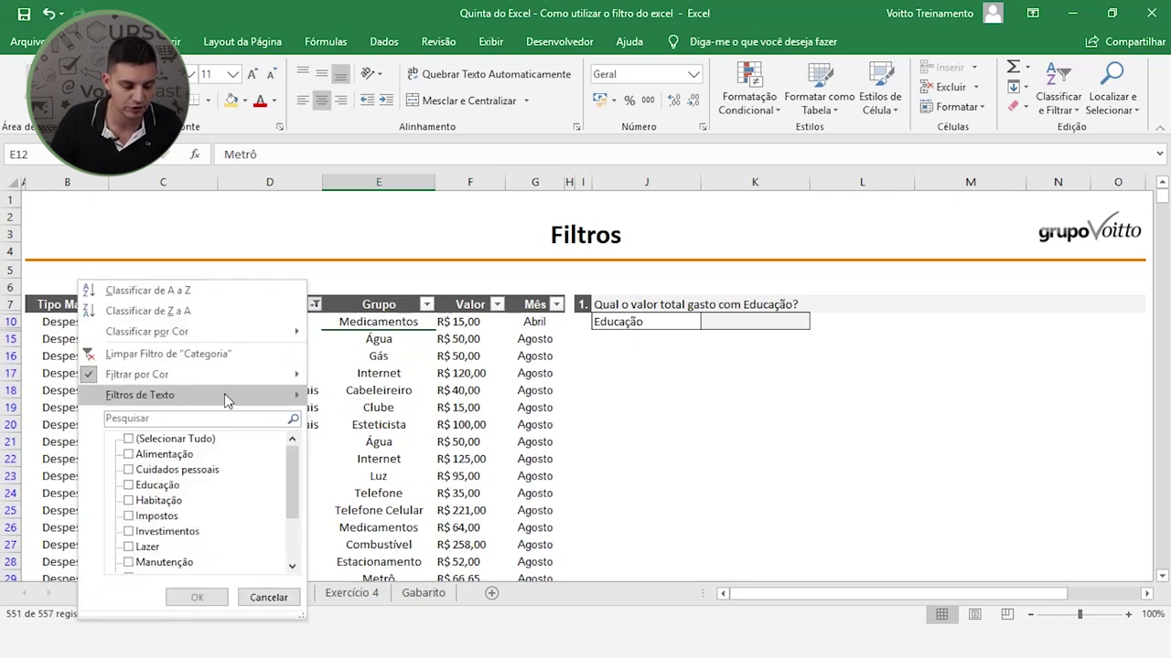
{"action": "mouse_move", "coordinate": [248, 376]}
{"action": "left_click", "coordinate": [341, 459]}
{"action": "left_click", "coordinate": [336, 447]}
{"action": "key", "text": "ctrl+shift+l"}
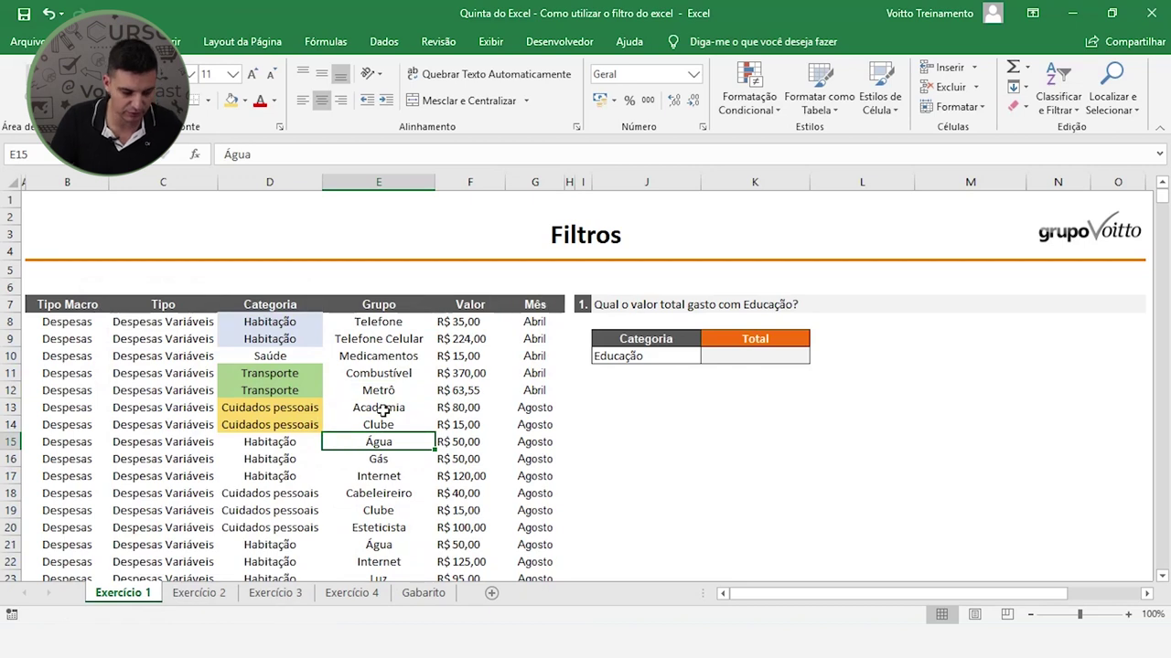
- Set Categoria cells D8:D15 to Sem Preenchimento, removing their fill colours
{"action": "left_click_drag", "start_coordinate": [308, 322], "coordinate": [306, 440]}
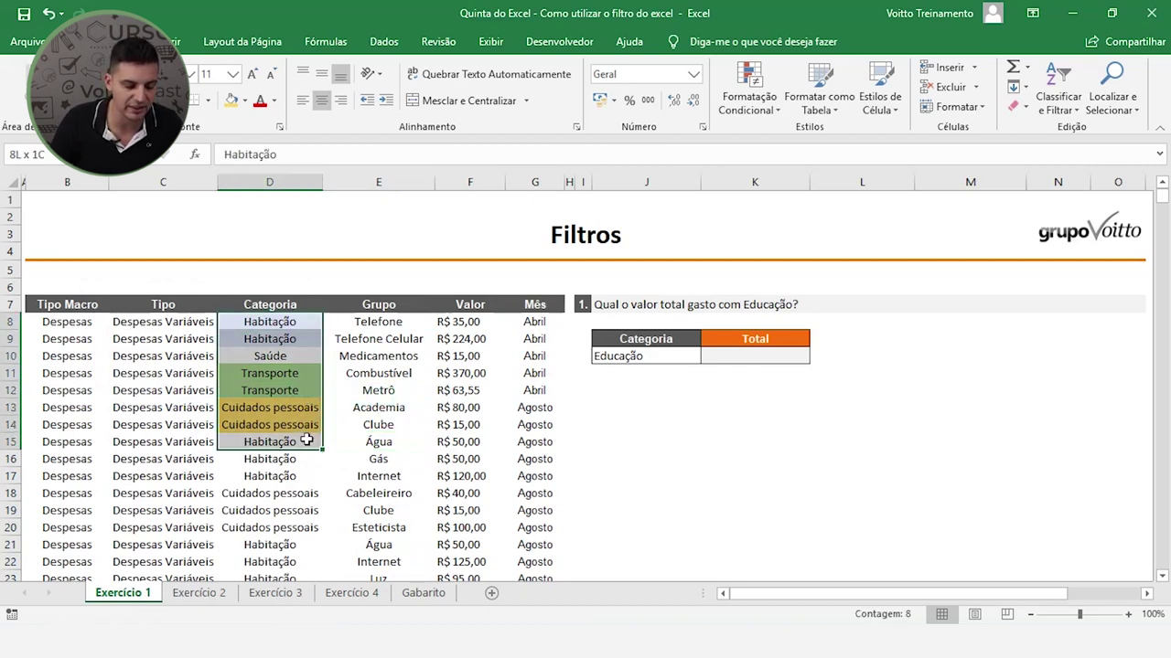
{"action": "left_click", "coordinate": [244, 100]}
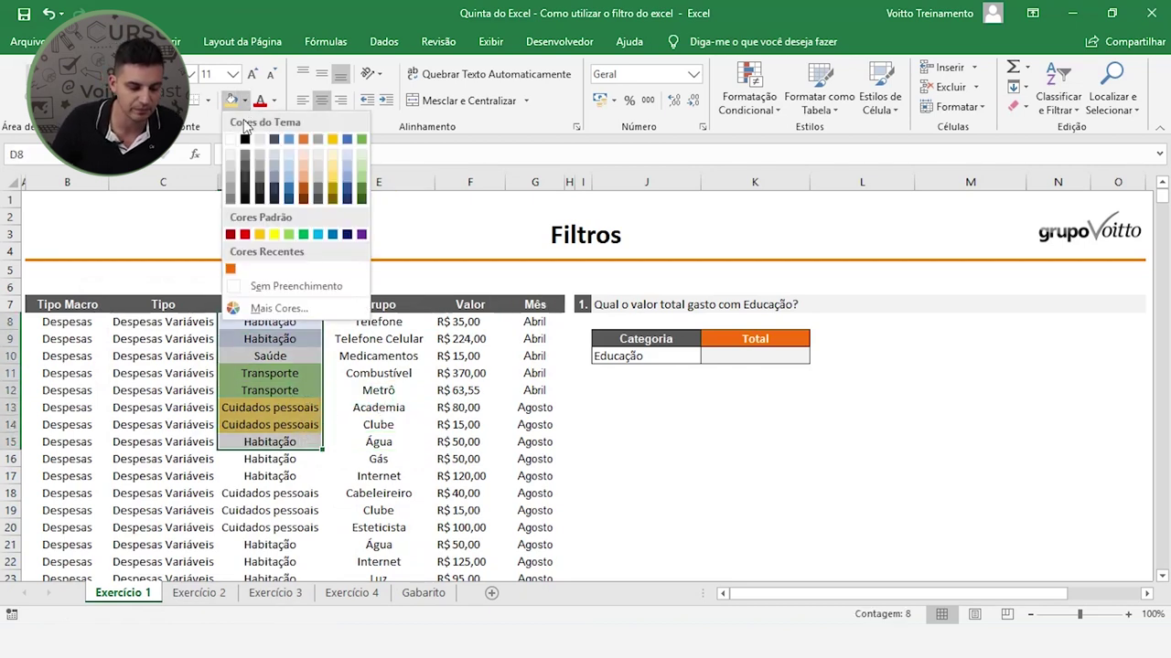
{"action": "left_click", "coordinate": [288, 286]}
{"action": "left_click", "coordinate": [391, 474]}
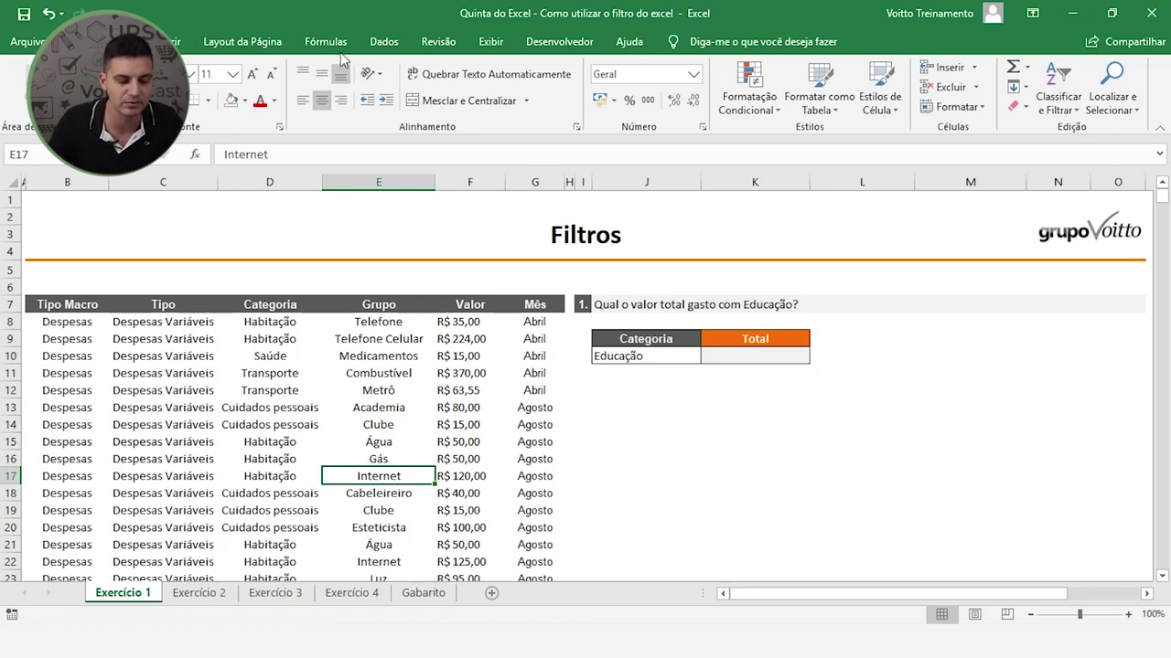
{"action": "left_click", "coordinate": [382, 44]}
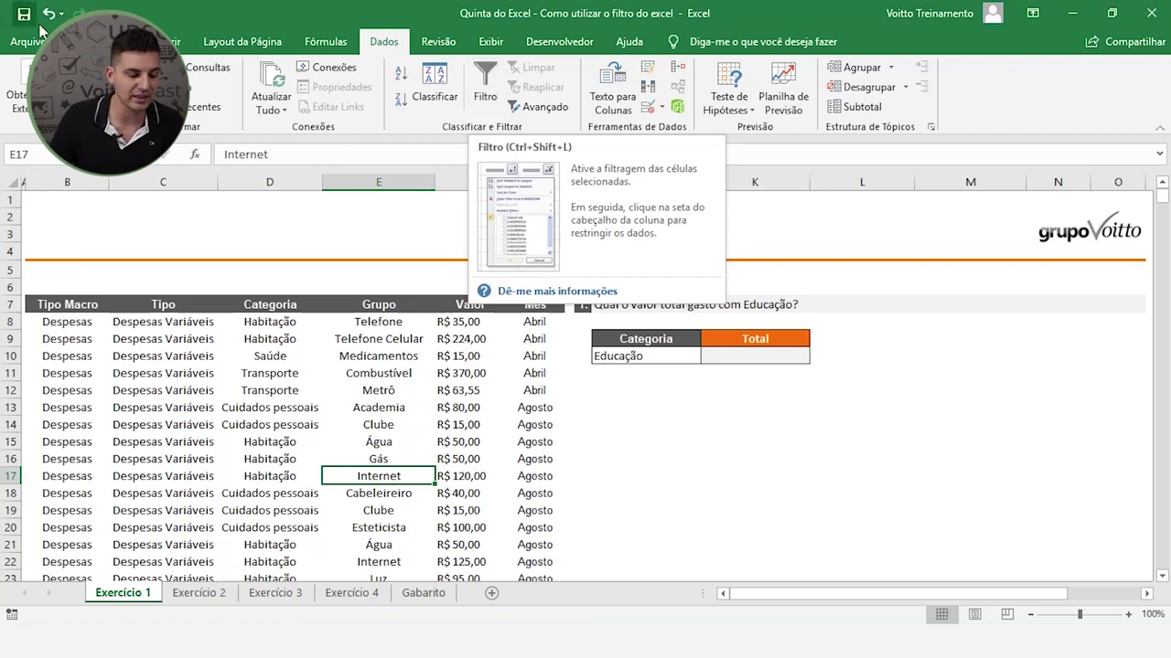
- Compare Home's Classificar e Filtrar menu with the Dados tab, then select cell D12
{"action": "left_click", "coordinate": [100, 41]}
{"action": "left_click", "coordinate": [1073, 109]}
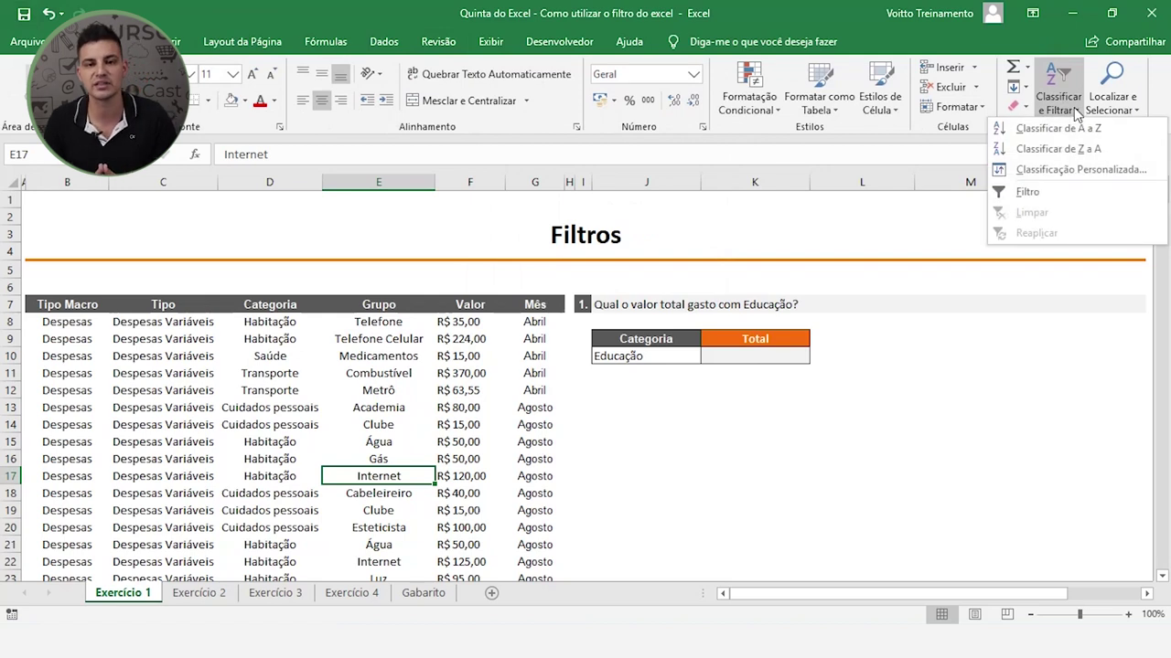
{"action": "left_click", "coordinate": [384, 42]}
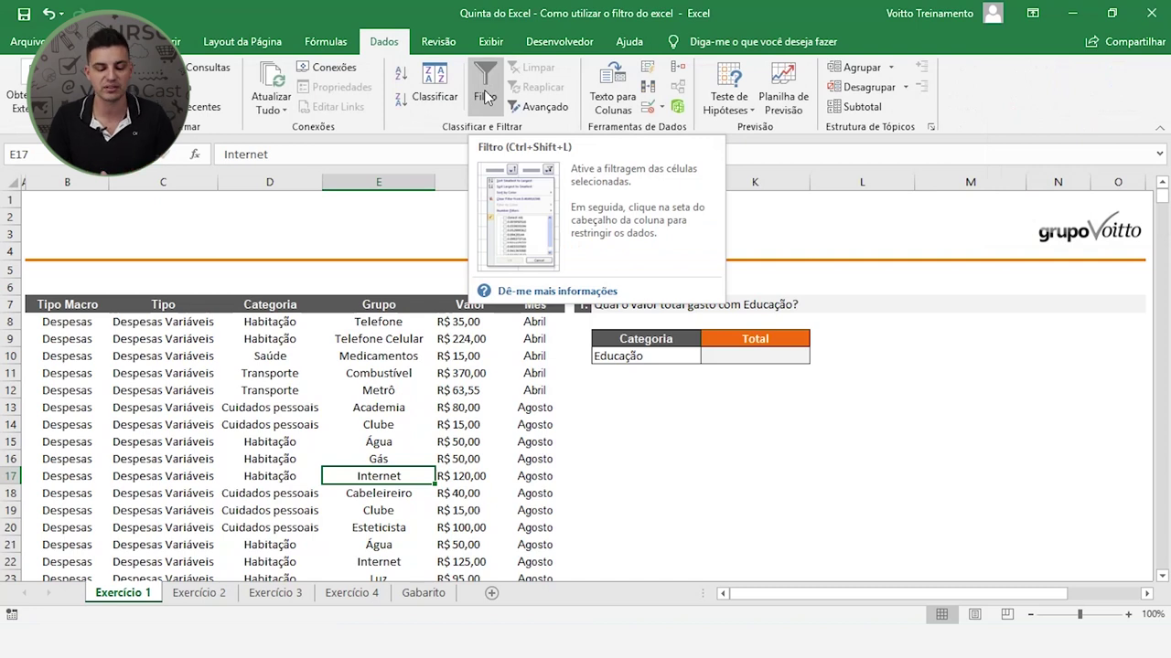
{"action": "left_click", "coordinate": [318, 391]}
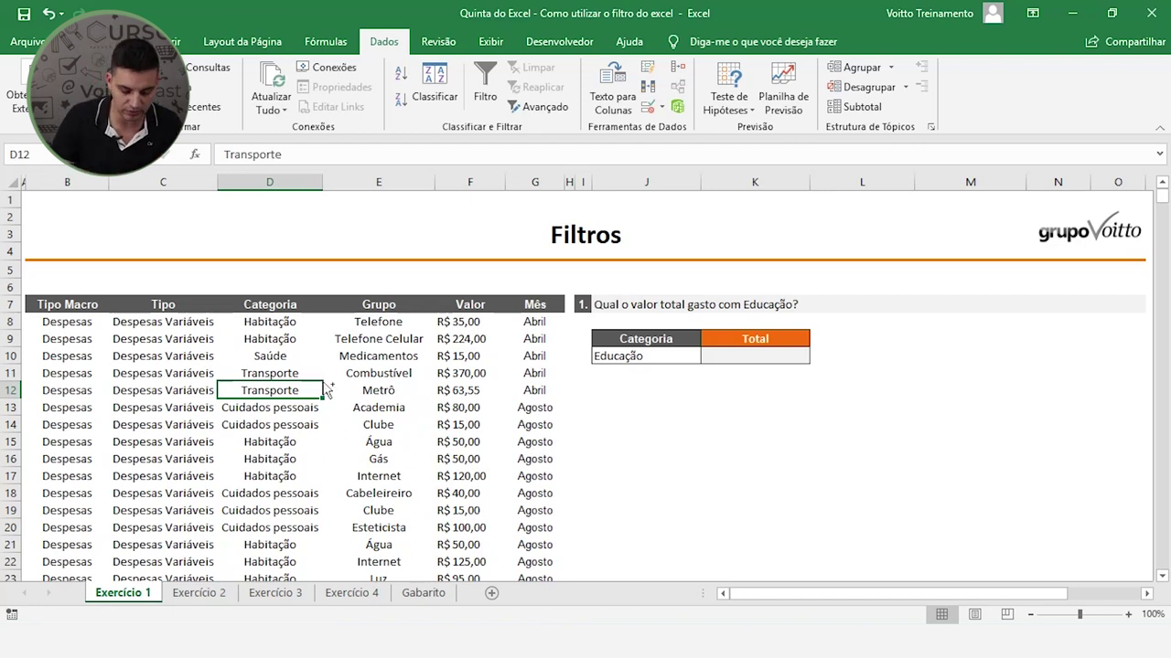
{"action": "key", "text": "ctrl+shift+l"}
{"action": "left_click", "coordinate": [210, 304]}
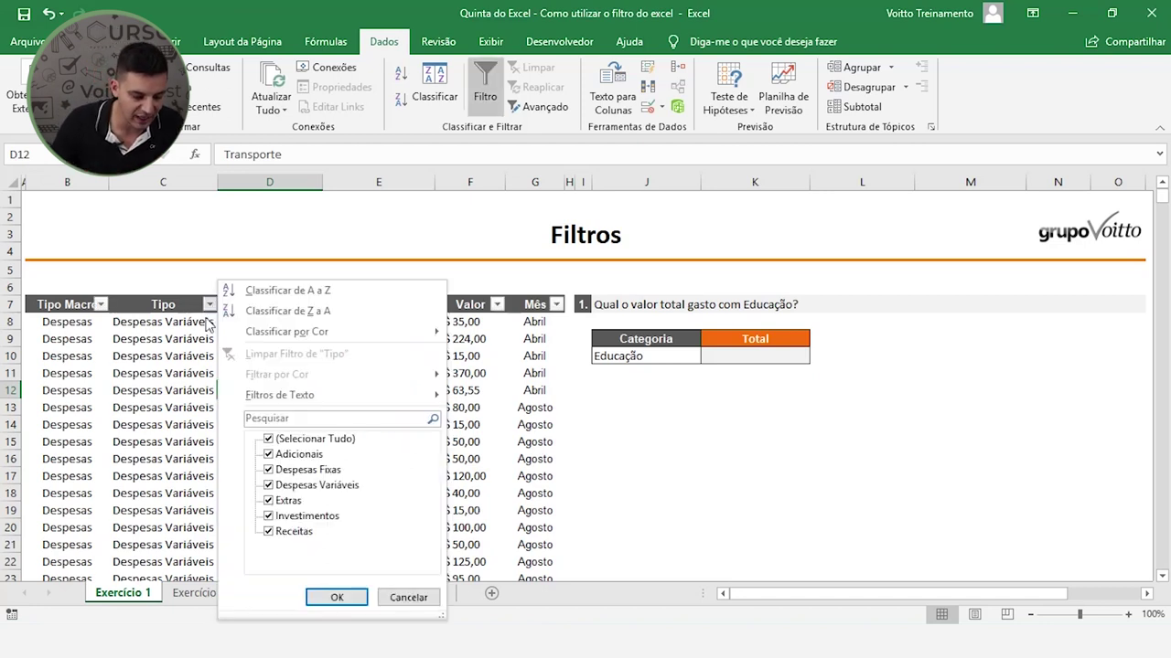
{"action": "left_click", "coordinate": [269, 440]}
{"action": "left_click", "coordinate": [291, 454]}
{"action": "left_click", "coordinate": [336, 597]}
{"action": "scroll", "coordinate": [222, 330], "scroll_direction": "down", "scroll_amount": 3}
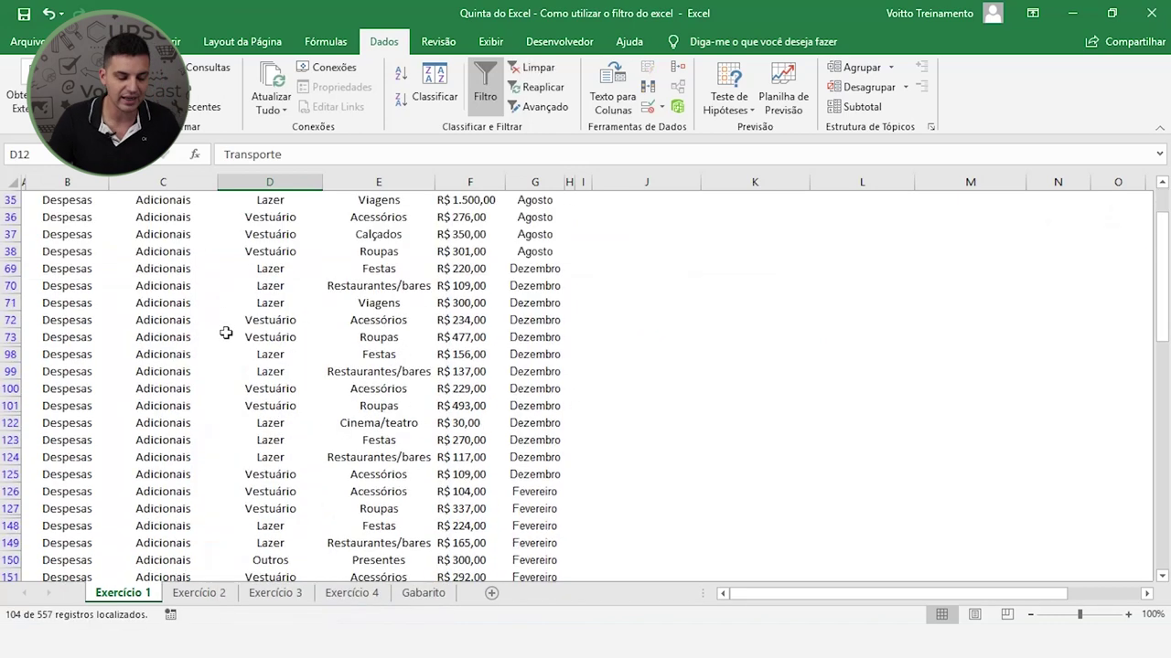
{"action": "scroll", "coordinate": [229, 329], "scroll_direction": "down", "scroll_amount": 4}
{"action": "scroll", "coordinate": [306, 405], "scroll_direction": "down", "scroll_amount": 4}
{"action": "scroll", "coordinate": [301, 342], "scroll_direction": "down", "scroll_amount": 3}
{"action": "scroll", "coordinate": [183, 472], "scroll_direction": "down", "scroll_amount": 10}
{"action": "scroll", "coordinate": [183, 468], "scroll_direction": "up", "scroll_amount": 15}
{"action": "scroll", "coordinate": [186, 461], "scroll_direction": "up", "scroll_amount": 10}
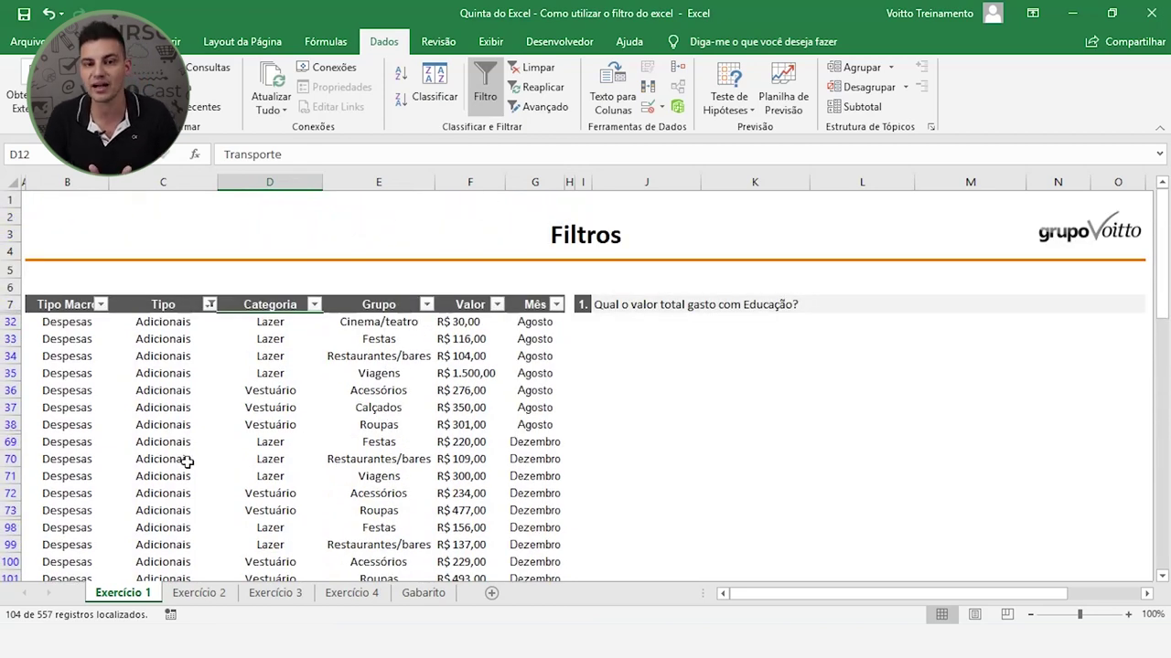
{"action": "key", "text": "ctrl+shift+l"}
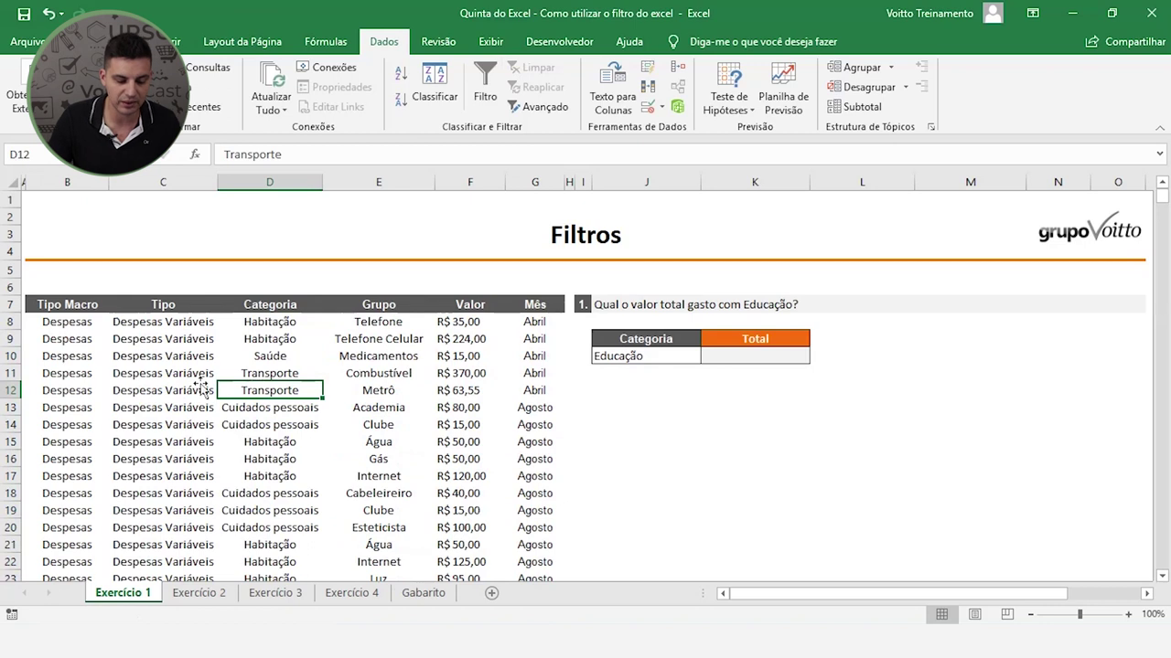
{"action": "left_click", "coordinate": [248, 355]}
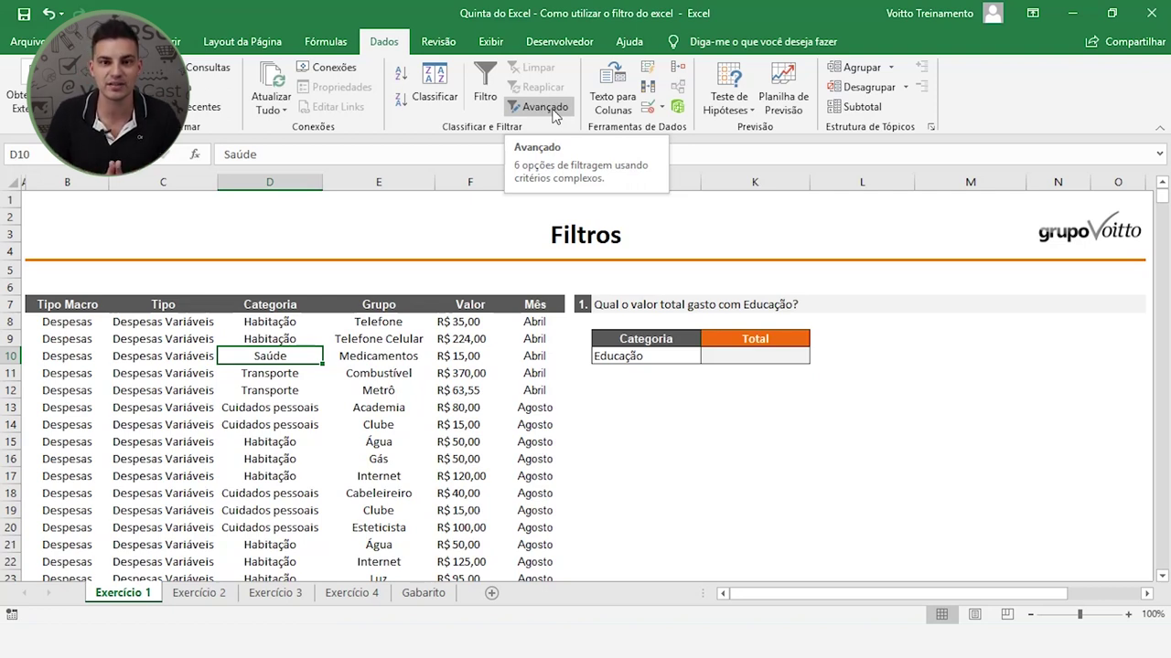
- Highlight the Categoria–Educação criteria range J9:J10 and neighbouring cells J11–J12
{"action": "left_click", "coordinate": [643, 420]}
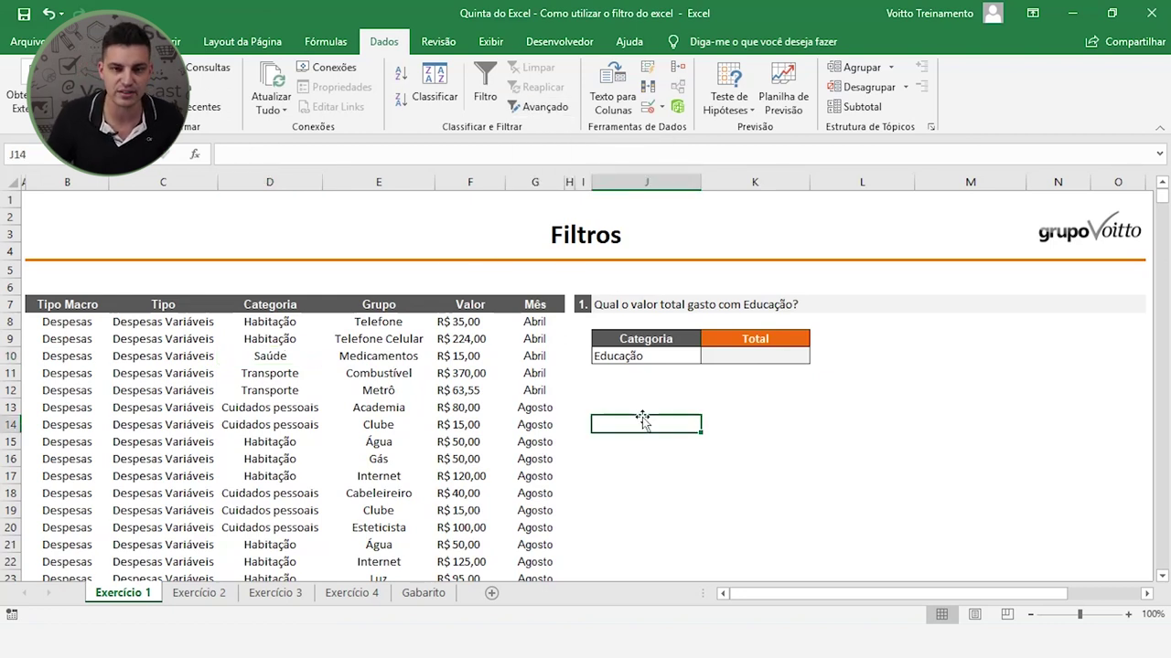
{"action": "left_click", "coordinate": [653, 384]}
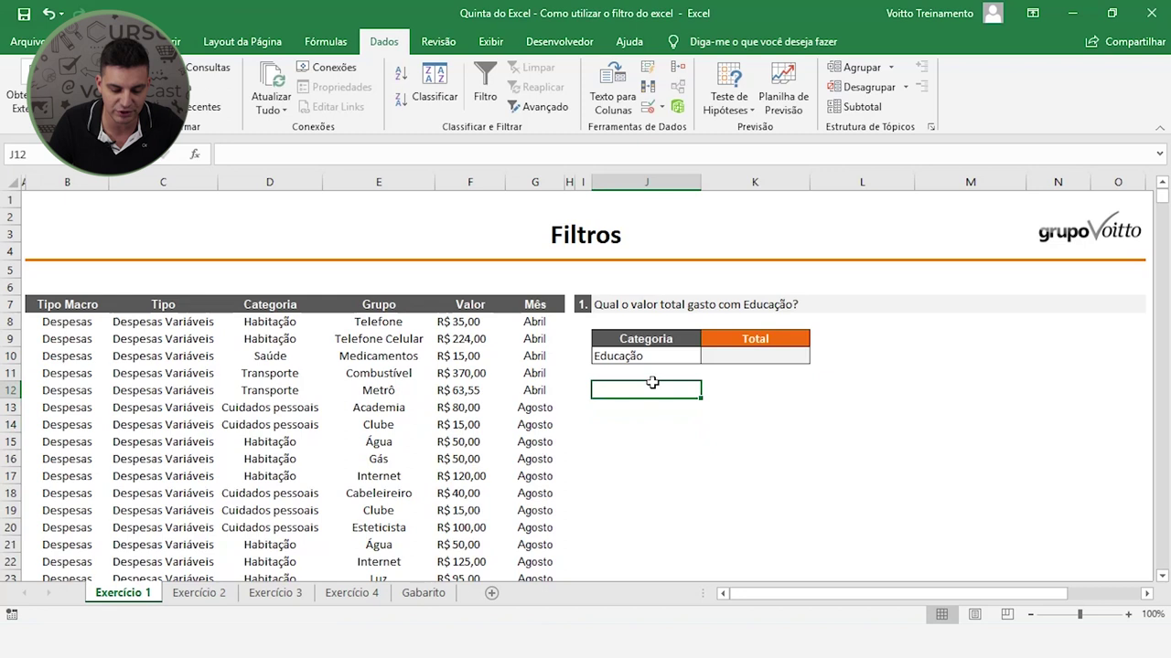
{"action": "left_click", "coordinate": [654, 372]}
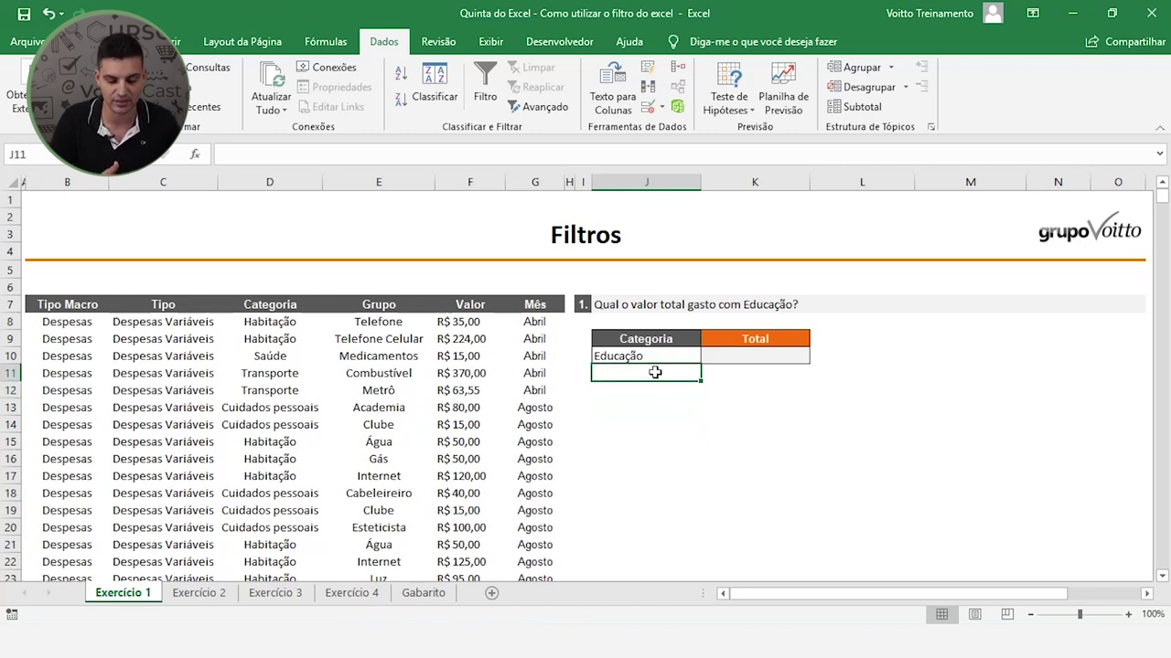
{"action": "left_click_drag", "start_coordinate": [657, 338], "coordinate": [663, 355]}
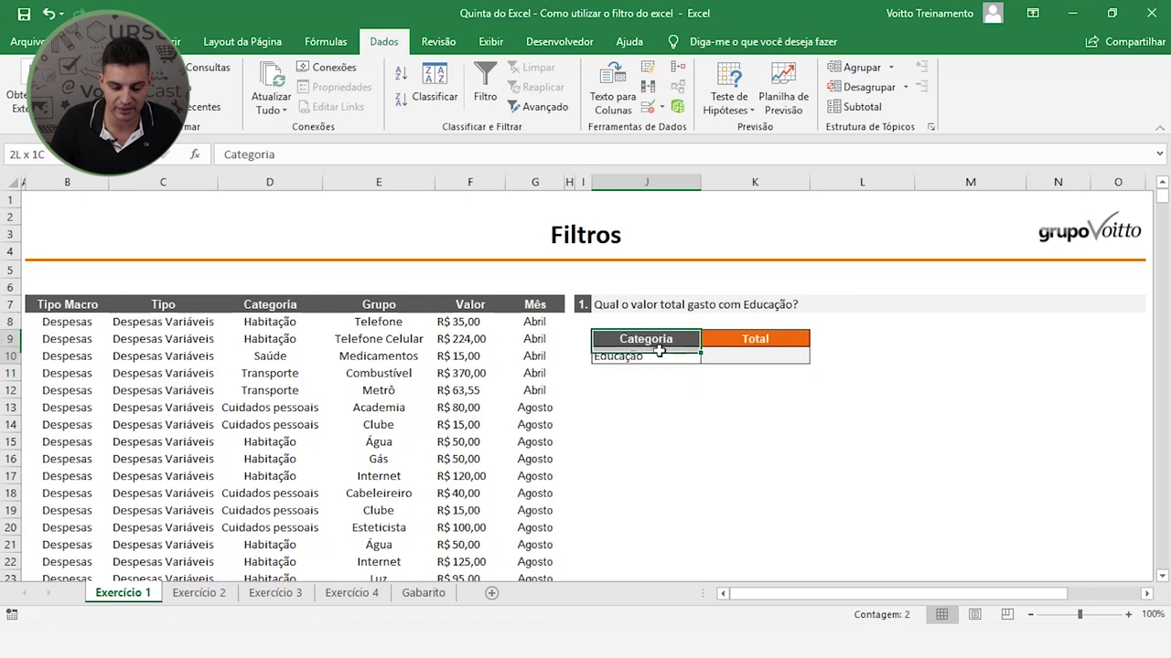
{"action": "left_click", "coordinate": [106, 41]}
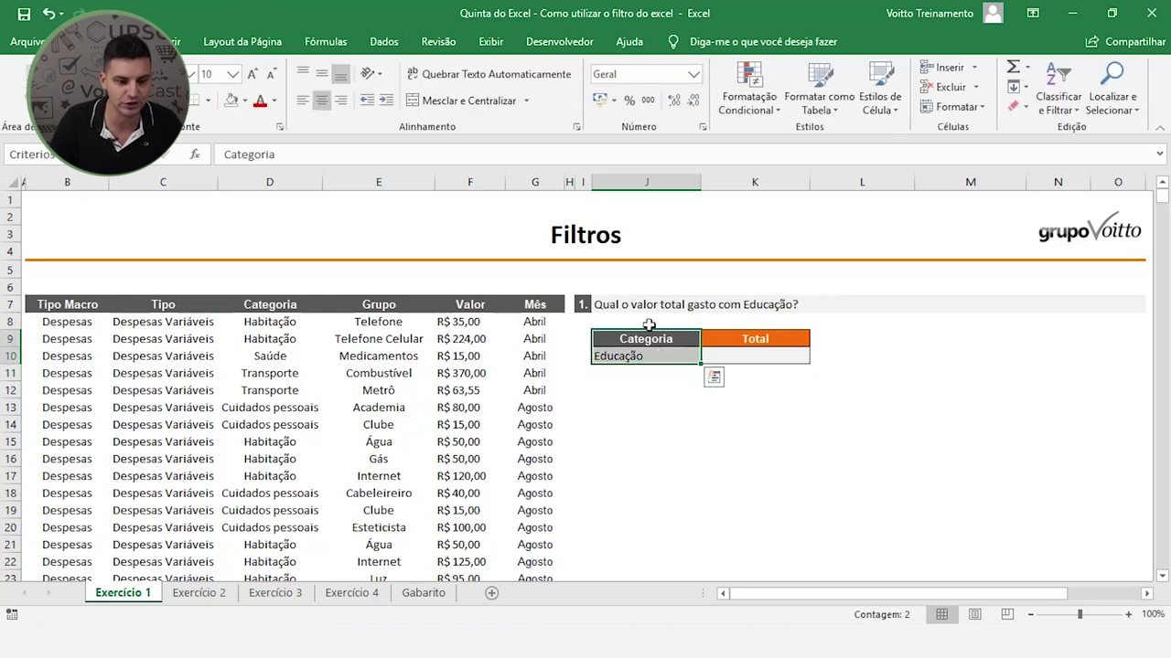
{"action": "left_click", "coordinate": [660, 377]}
{"action": "left_click_drag", "start_coordinate": [664, 339], "coordinate": [668, 356]}
- Point out the Educação criteria cell J10 again, ending with it active
{"action": "left_click", "coordinate": [671, 357]}
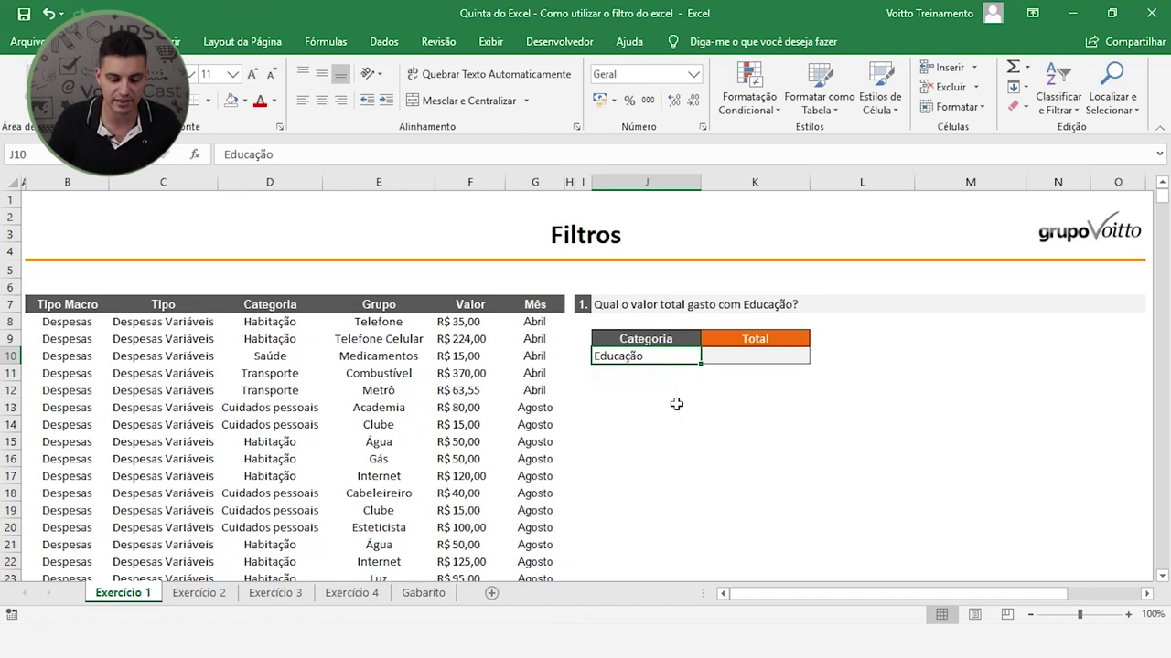
{"action": "left_click", "coordinate": [681, 437]}
{"action": "left_click_drag", "start_coordinate": [666, 339], "coordinate": [653, 322]}
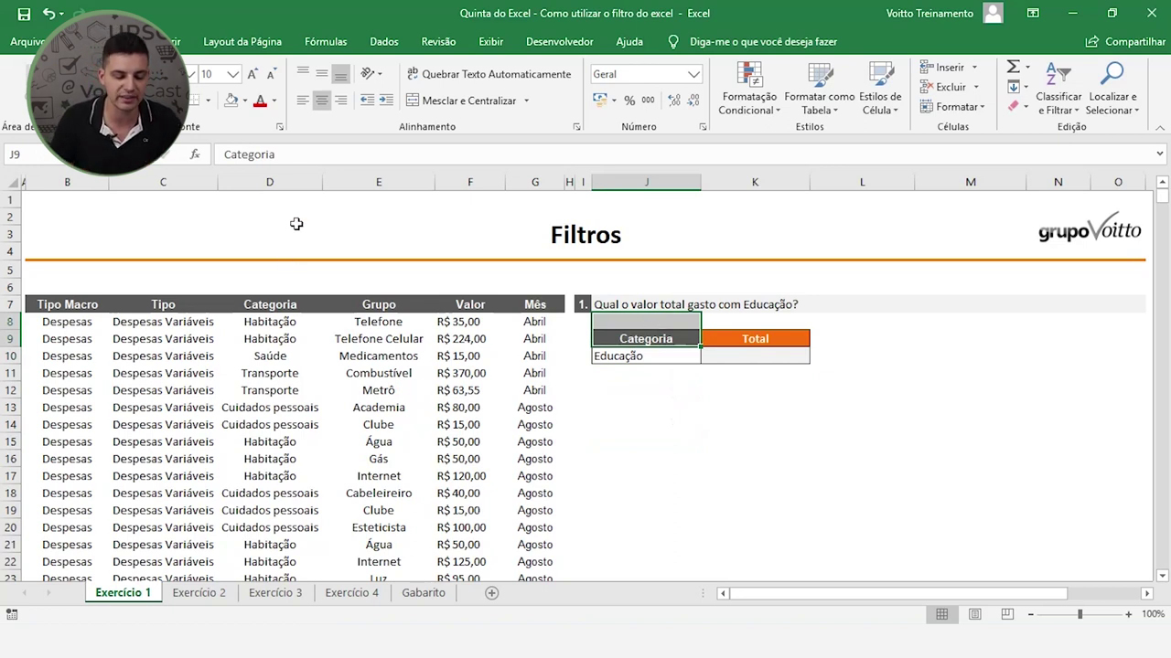
{"action": "left_click_drag", "start_coordinate": [470, 182], "coordinate": [535, 182]}
{"action": "left_click", "coordinate": [270, 182]}
{"action": "left_click", "coordinate": [646, 355]}
{"action": "left_click", "coordinate": [644, 389]}
{"action": "key", "text": "Up"}
{"action": "key", "text": "Up"}
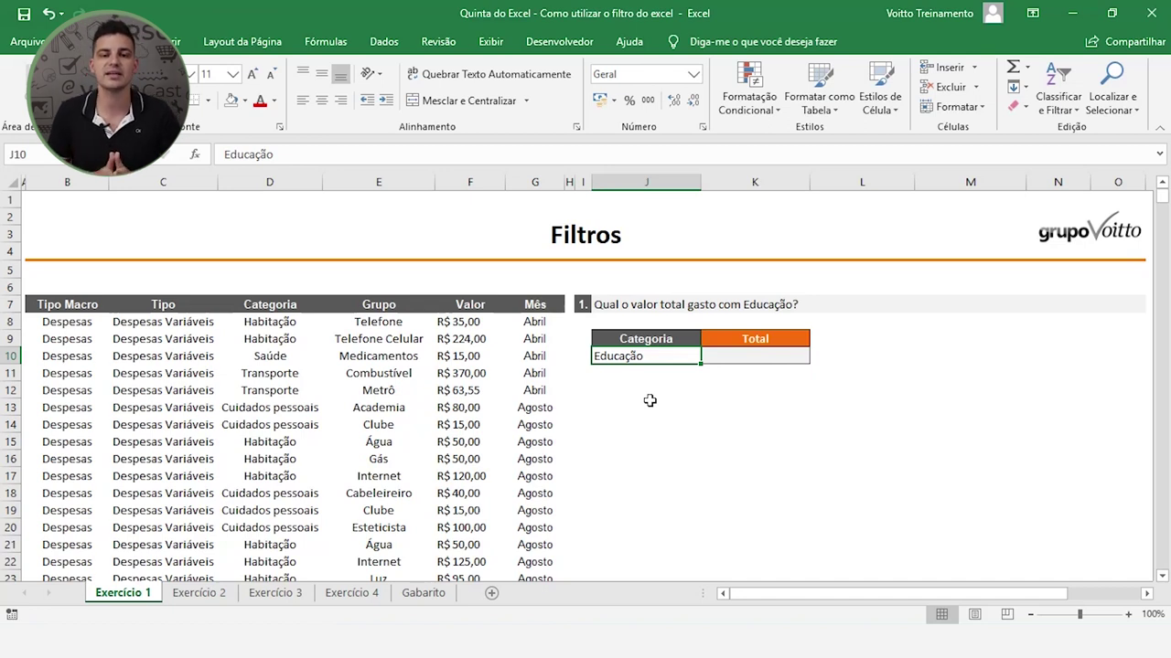
- From J12, open Filtro avançado with the list range cleared and criteria $J$9:$J$10
{"action": "left_click", "coordinate": [647, 390]}
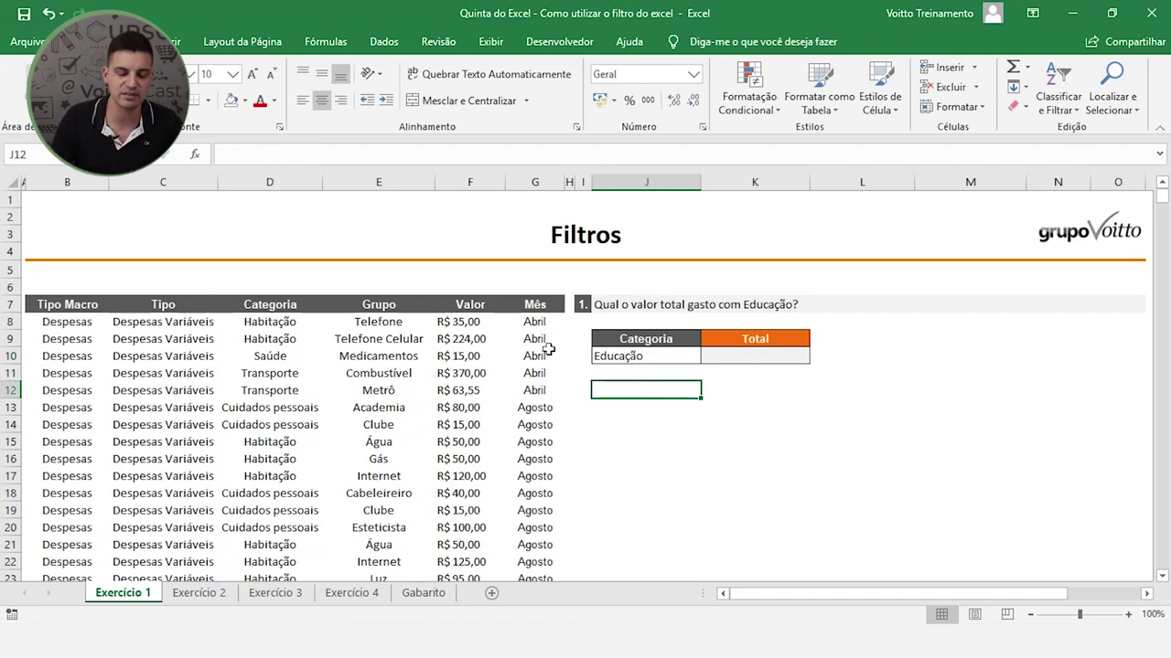
{"action": "left_click", "coordinate": [376, 46]}
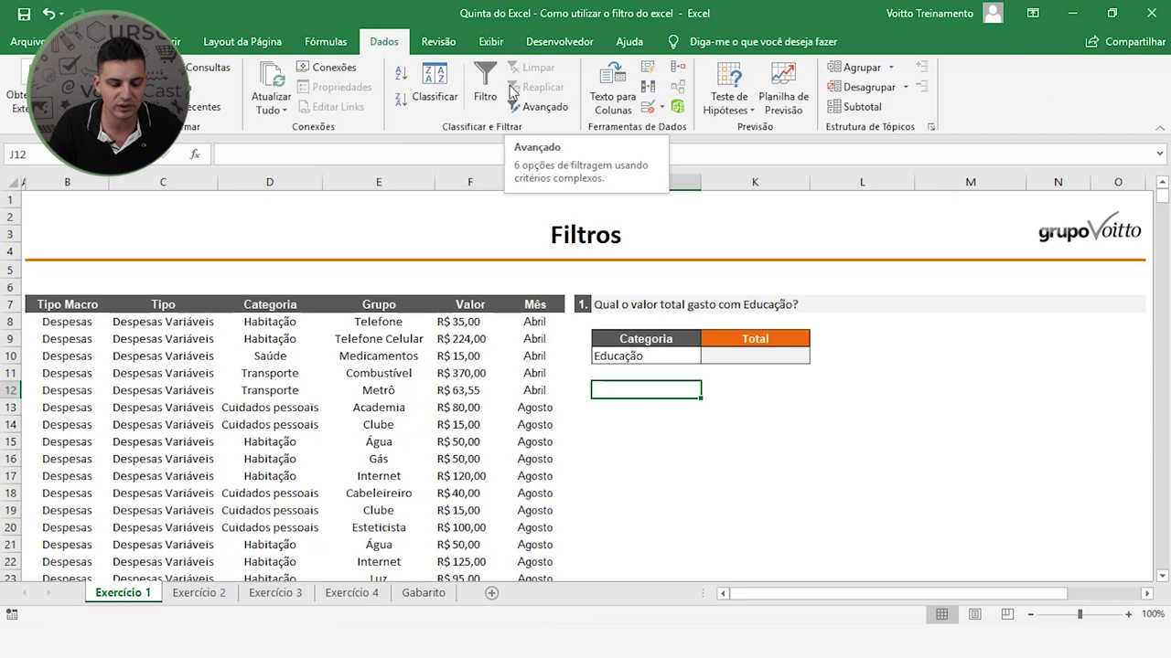
{"action": "left_click", "coordinate": [531, 106]}
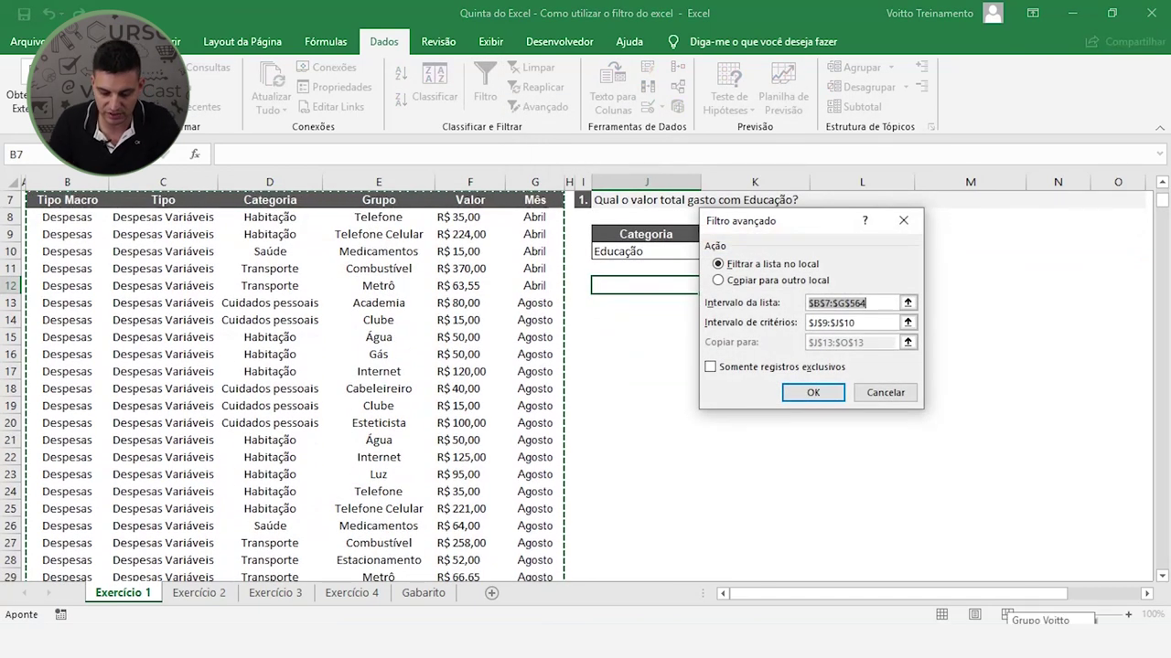
{"action": "key", "text": "BackSpace"}
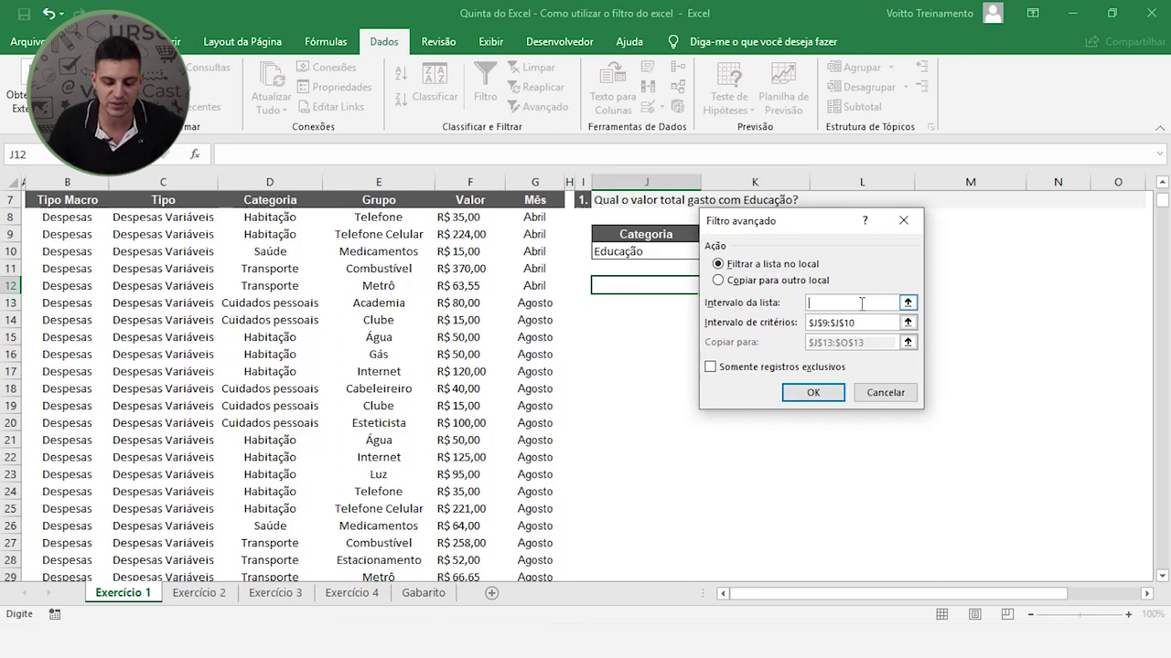
{"action": "left_click_drag", "start_coordinate": [828, 221], "coordinate": [893, 231]}
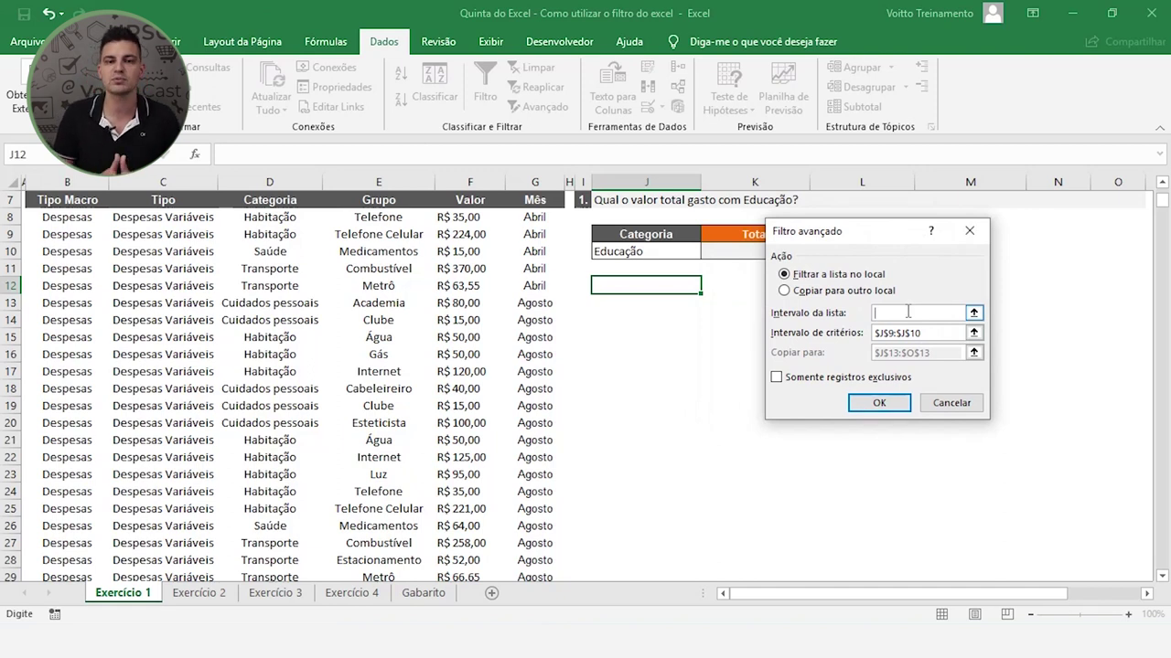
- Set the advanced filter list range to B7:G564, the whole expense table on Exercício 1
{"action": "left_click", "coordinate": [976, 312]}
{"action": "scroll", "coordinate": [166, 351], "scroll_direction": "up", "scroll_amount": 2}
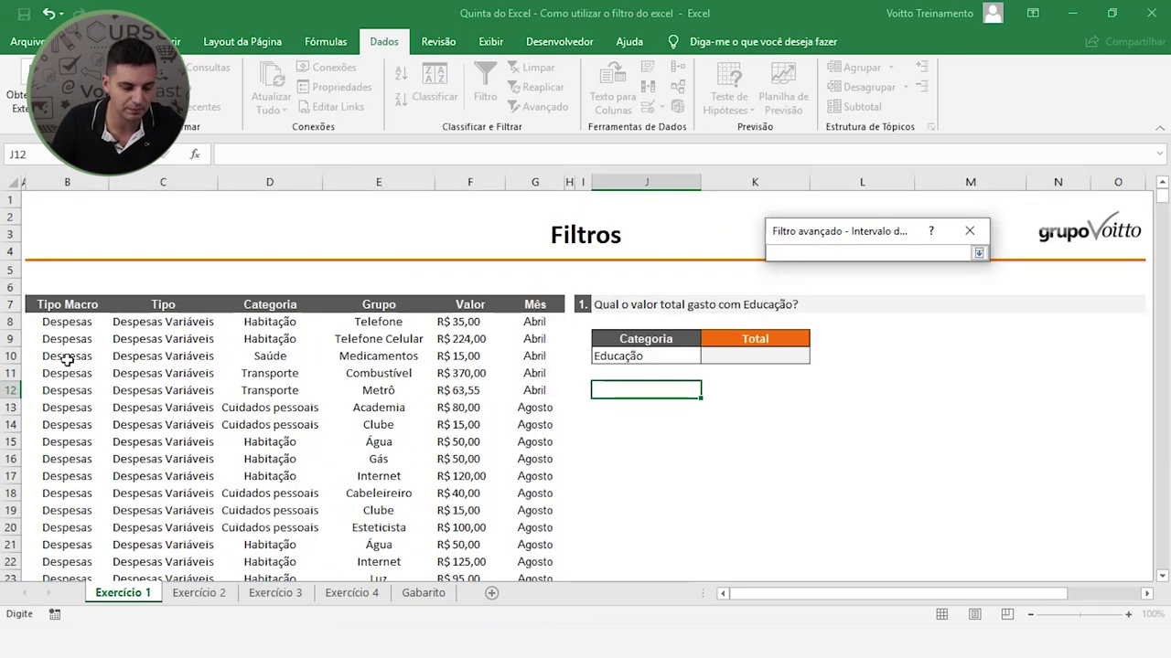
{"action": "left_click", "coordinate": [58, 304]}
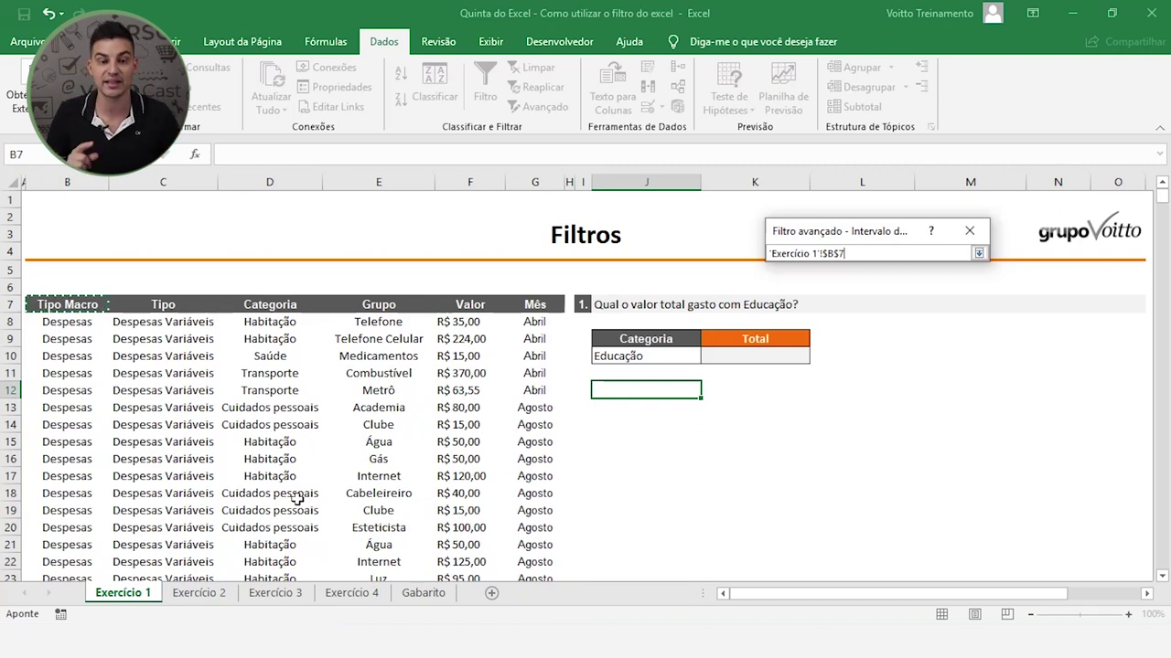
{"action": "key", "text": "shift+Right"}
{"action": "key", "text": "shift+Right"}
{"action": "key", "text": "shift+Right"}
{"action": "key", "text": "shift+Right"}
{"action": "key", "text": "shift+Right"}
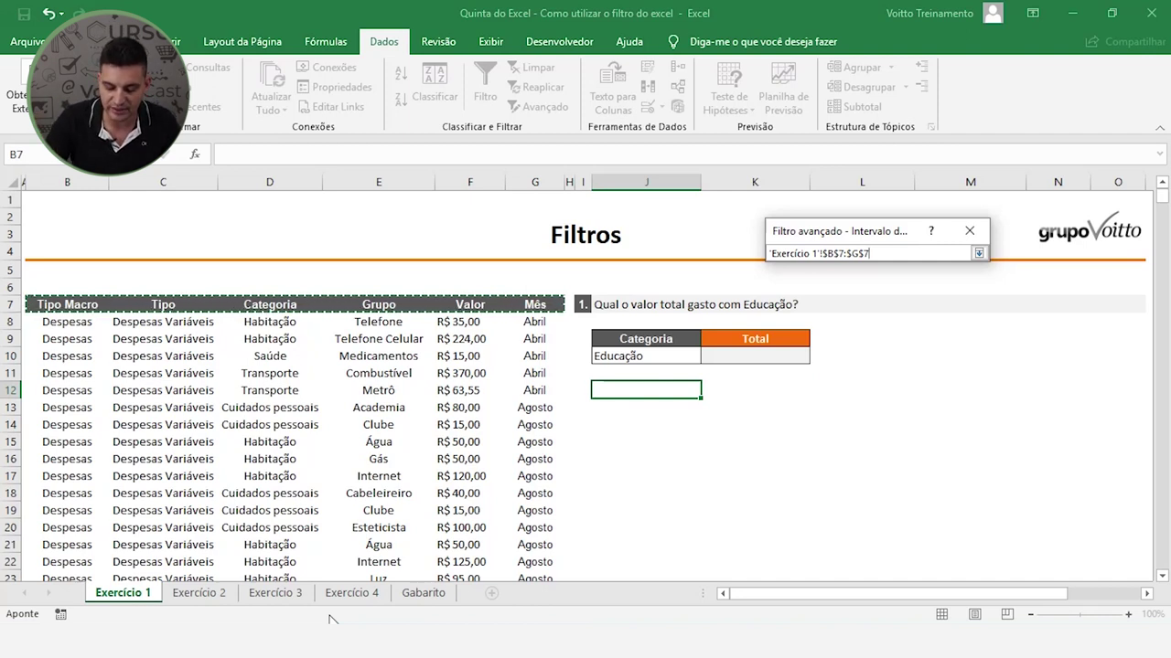
{"action": "key", "text": "End"}
{"action": "key", "text": "shift+Down"}
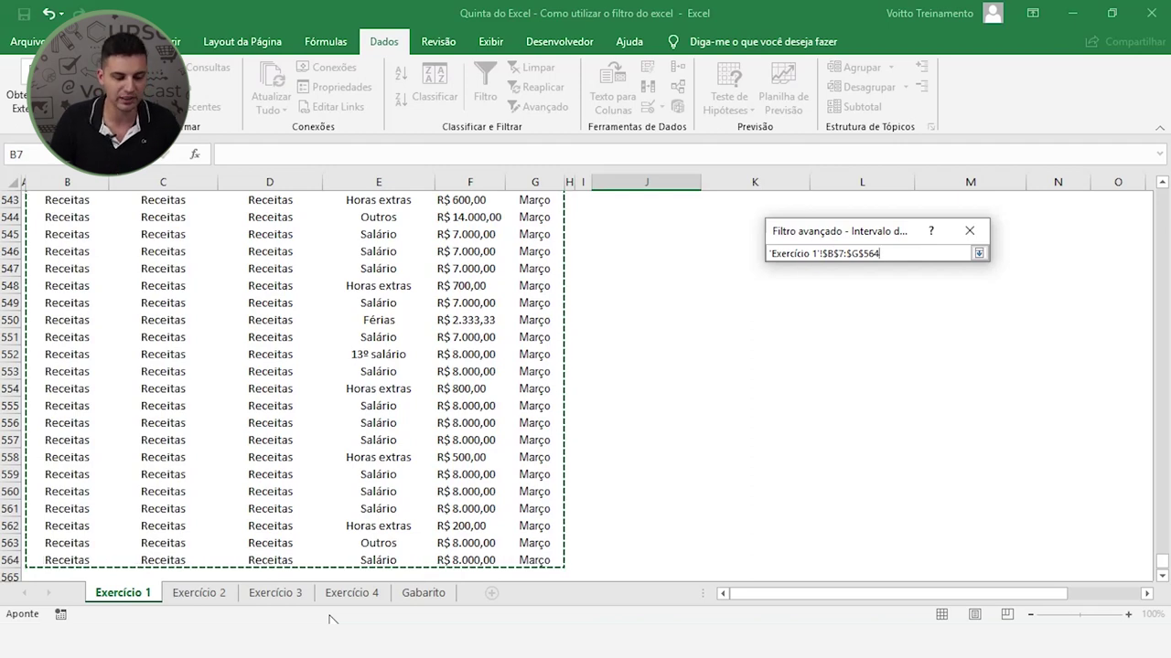
{"action": "scroll", "coordinate": [305, 347], "scroll_direction": "up", "scroll_amount": 7}
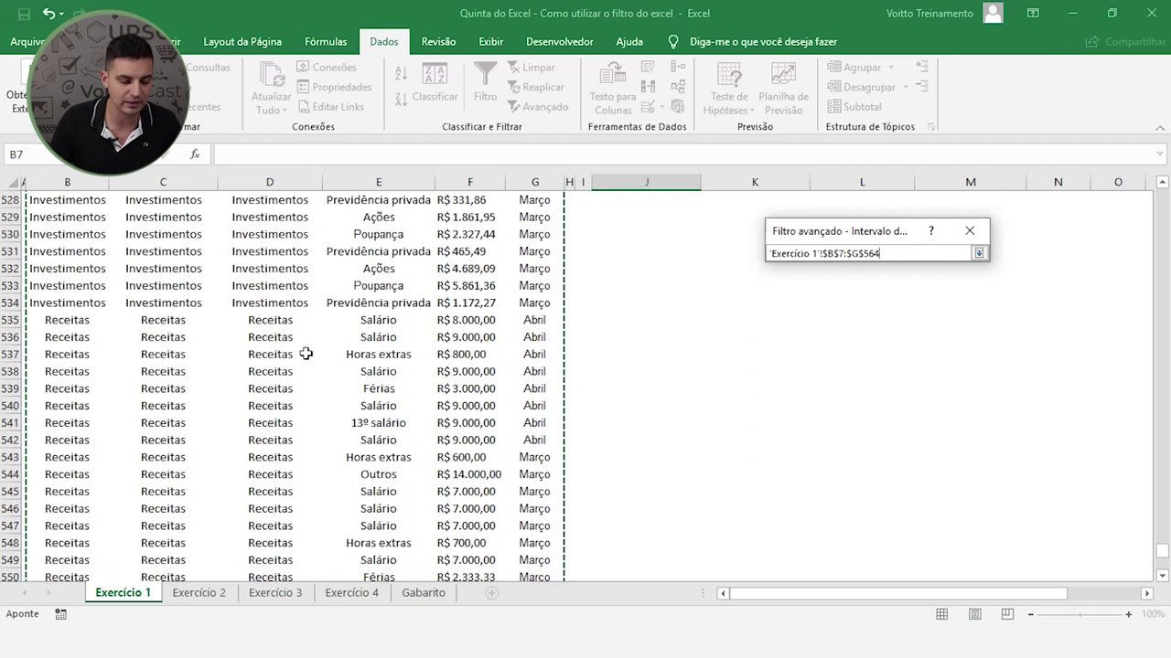
{"action": "scroll", "coordinate": [287, 339], "scroll_direction": "up", "scroll_amount": 13}
{"action": "scroll", "coordinate": [293, 331], "scroll_direction": "up", "scroll_amount": 10}
{"action": "scroll", "coordinate": [277, 331], "scroll_direction": "up", "scroll_amount": 13}
{"action": "scroll", "coordinate": [277, 333], "scroll_direction": "up", "scroll_amount": 8}
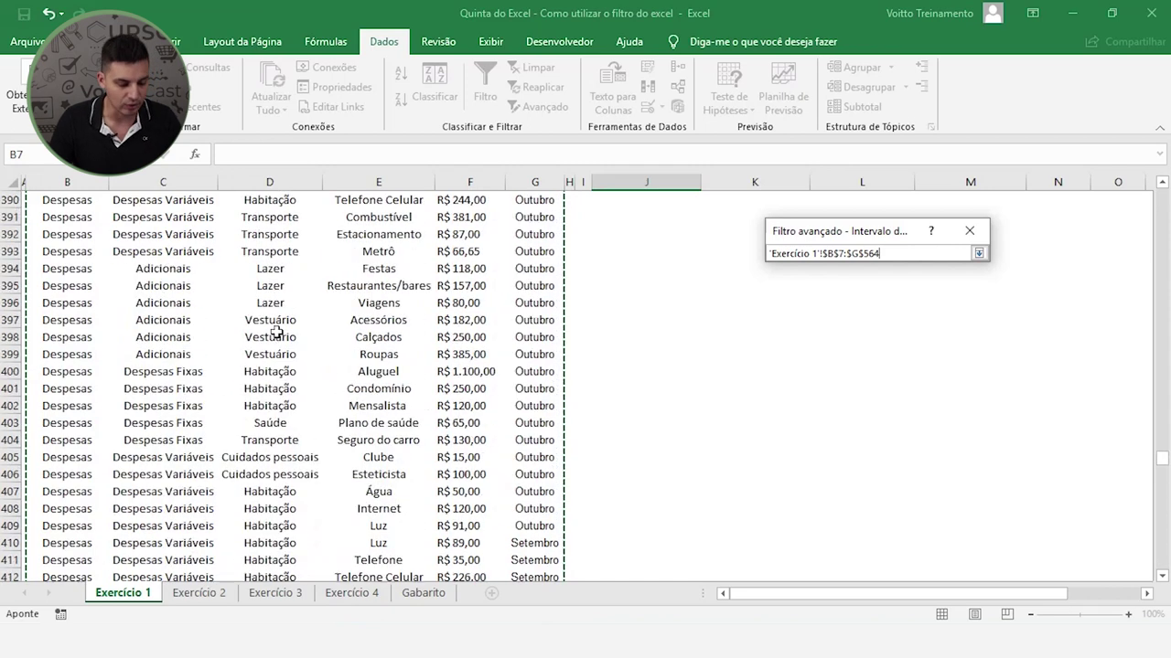
{"action": "scroll", "coordinate": [275, 320], "scroll_direction": "up", "scroll_amount": 14}
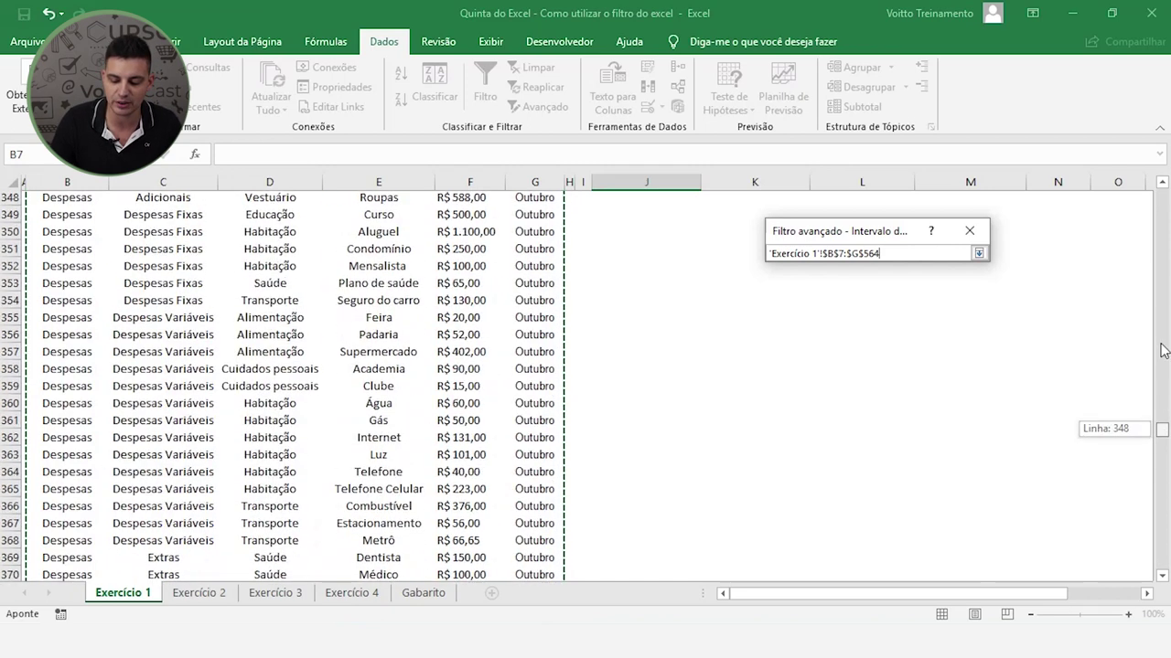
{"action": "left_click_drag", "start_coordinate": [1167, 431], "coordinate": [1163, 241]}
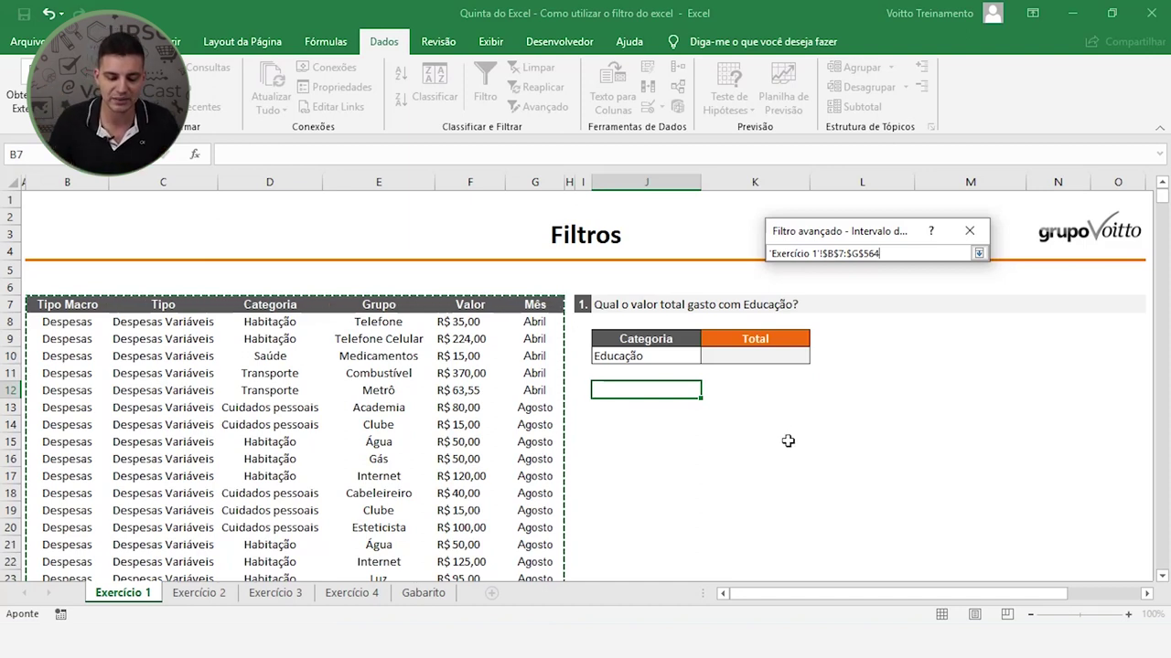
{"action": "left_click", "coordinate": [978, 254]}
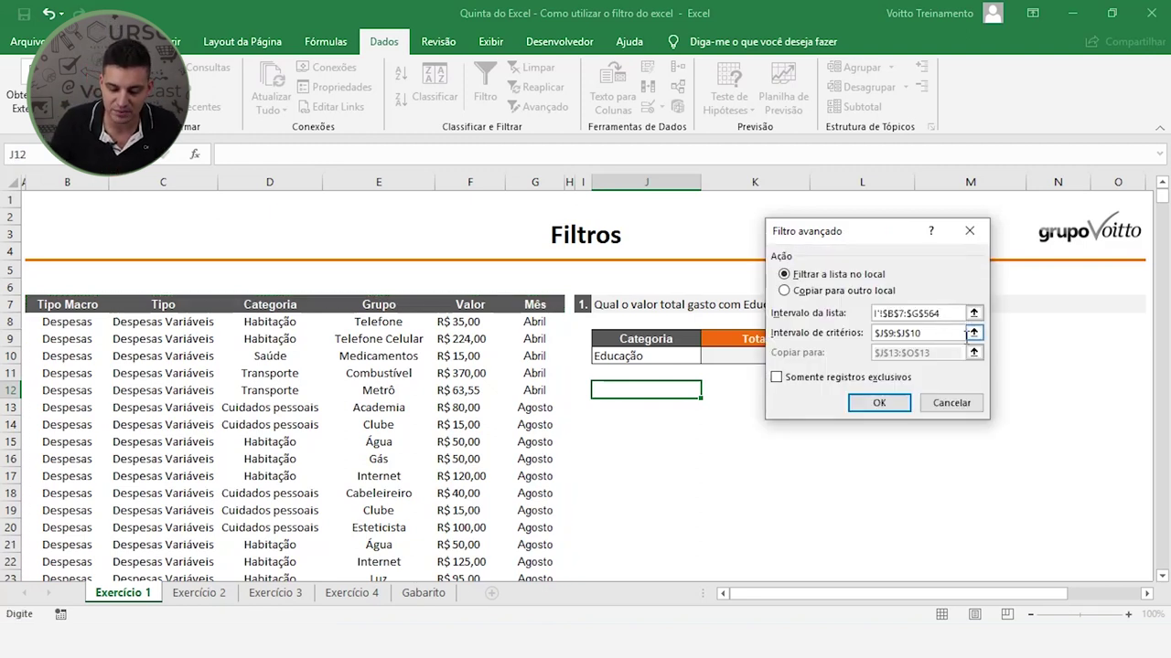
- Set the criteria range to the Categoria/Educação cells J9:J10 and choose to copy results elsewhere
{"action": "left_click", "coordinate": [974, 333]}
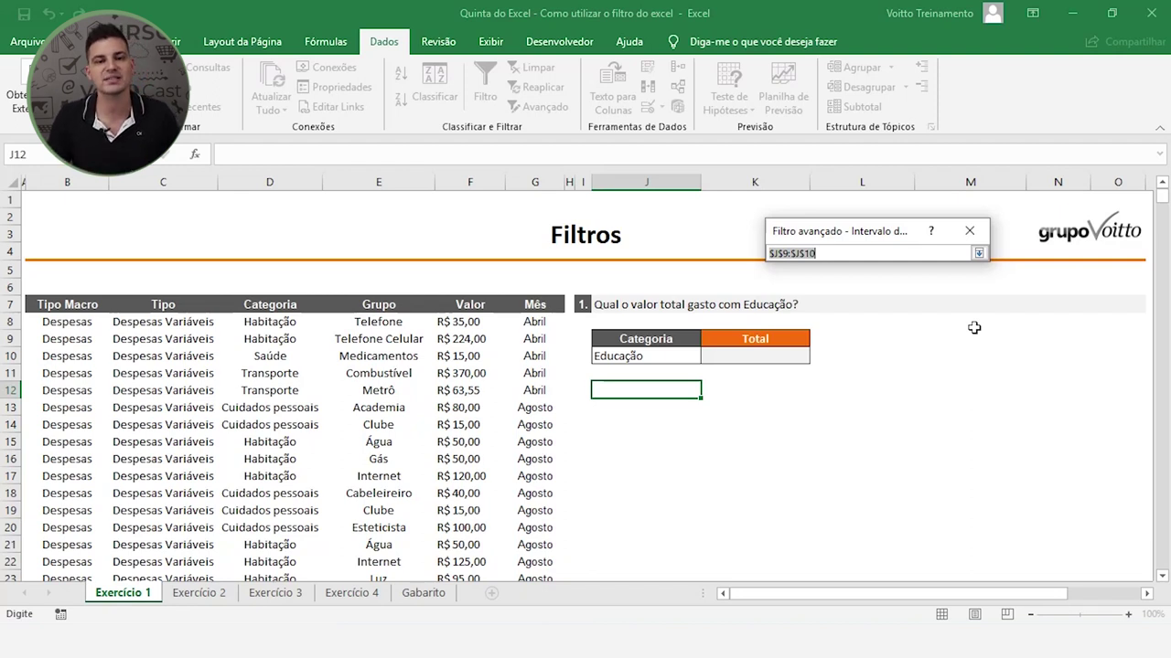
{"action": "left_click_drag", "start_coordinate": [662, 351], "coordinate": [661, 340]}
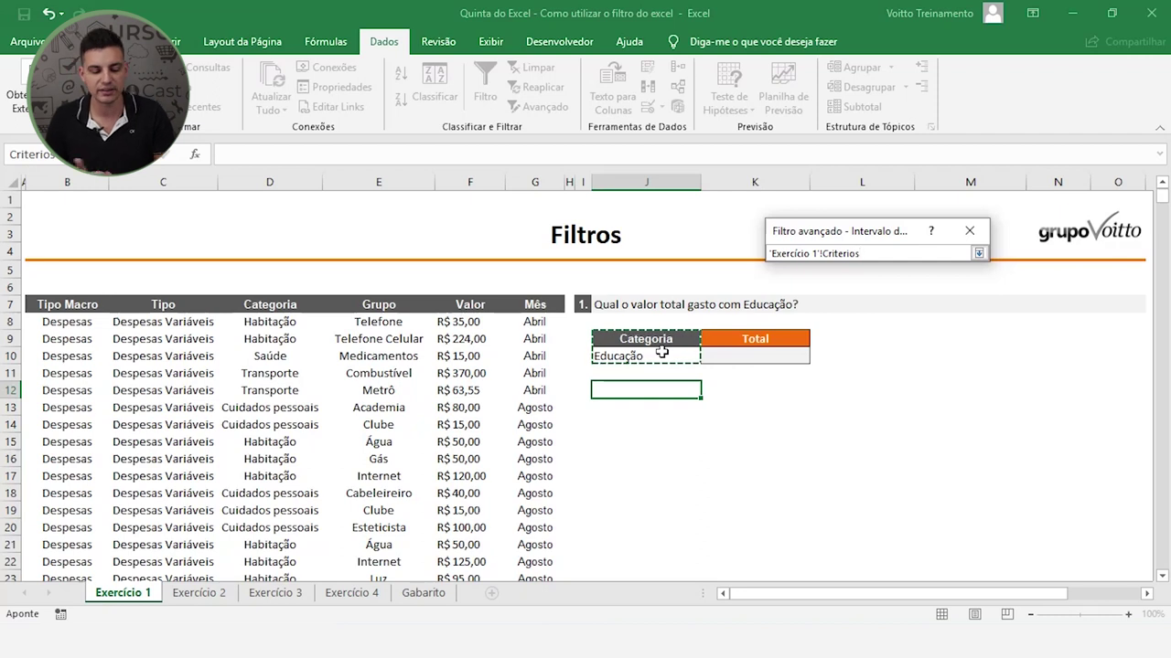
{"action": "left_click", "coordinate": [978, 253]}
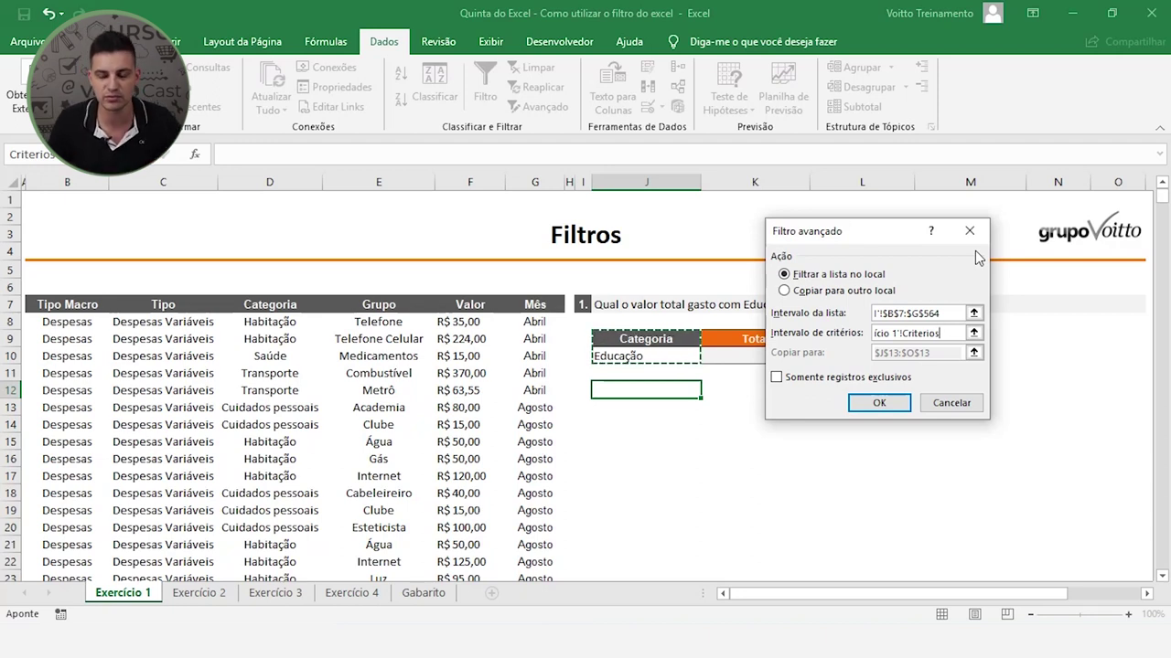
{"action": "left_click", "coordinate": [785, 290]}
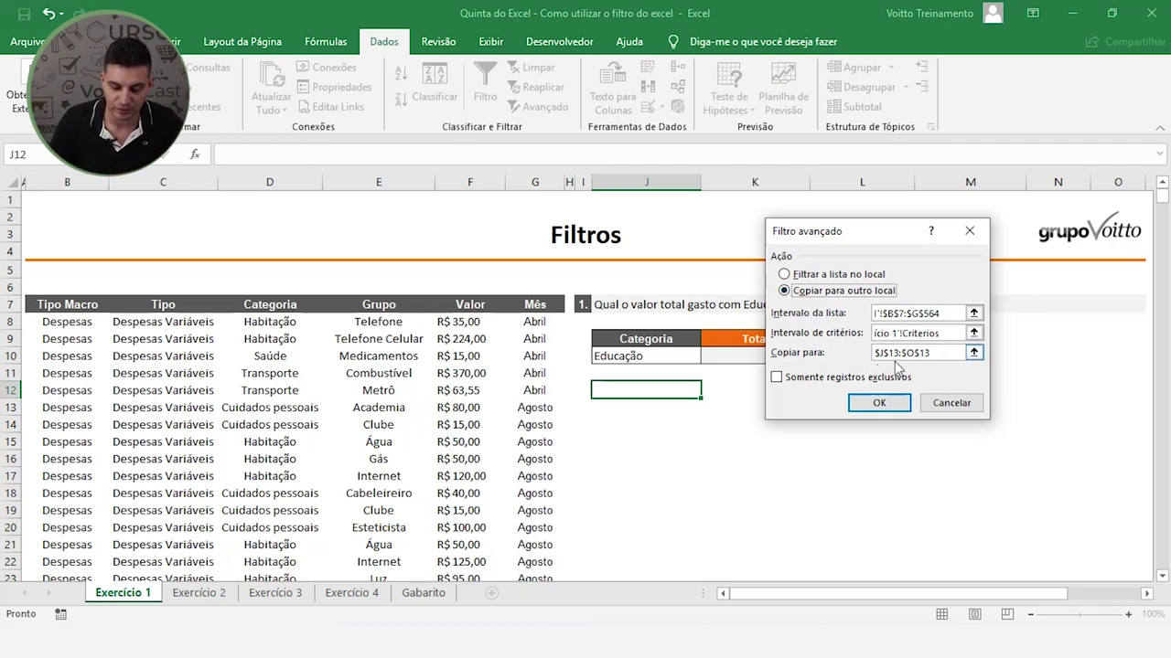
- Set the Copiar para destination to cell J12 on Exercício 1
{"action": "left_click", "coordinate": [974, 353]}
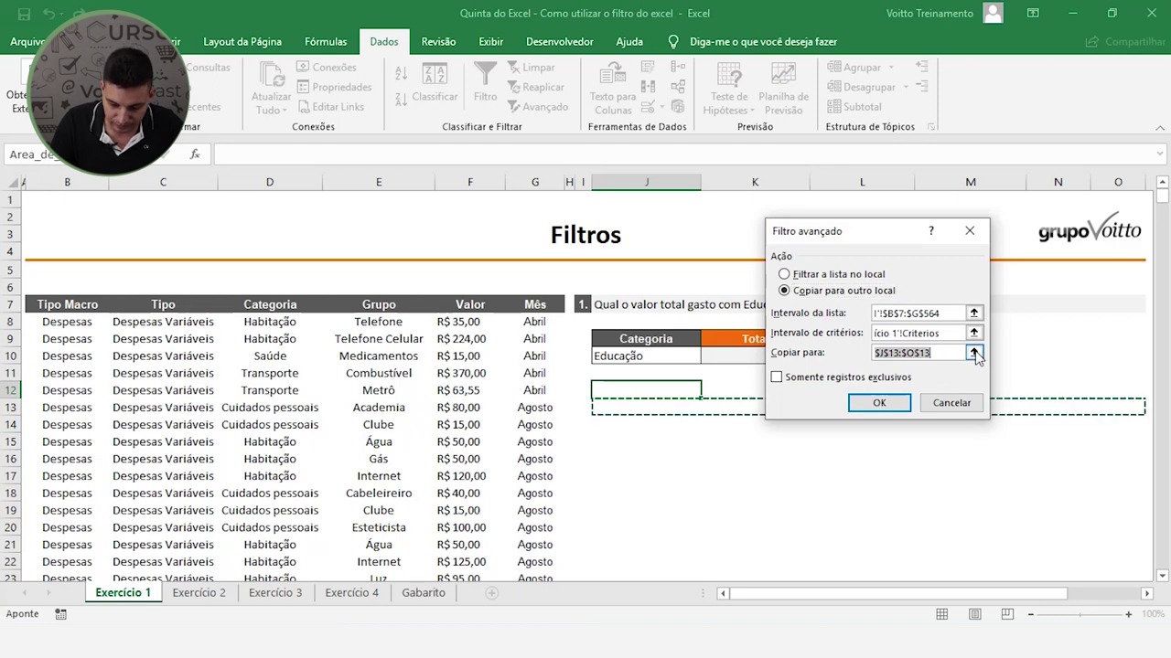
{"action": "left_click", "coordinate": [651, 388]}
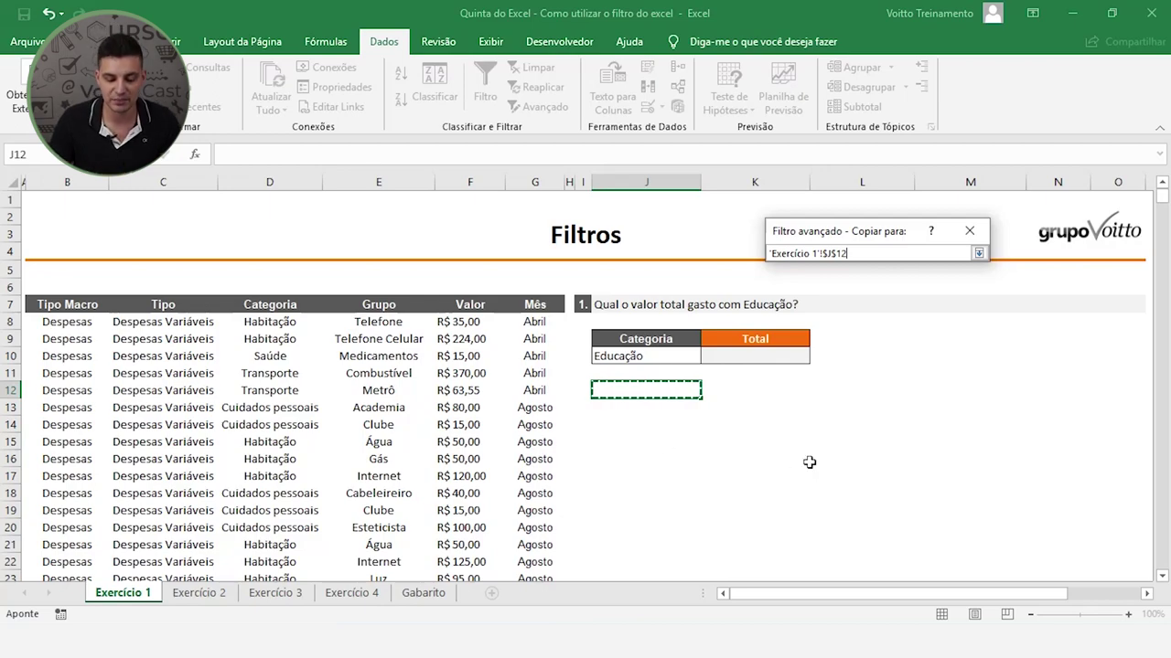
{"action": "scroll", "coordinate": [810, 462], "scroll_direction": "down", "scroll_amount": 4}
{"action": "scroll", "coordinate": [809, 462], "scroll_direction": "down", "scroll_amount": 4}
{"action": "scroll", "coordinate": [809, 462], "scroll_direction": "down", "scroll_amount": 4}
{"action": "scroll", "coordinate": [811, 457], "scroll_direction": "up", "scroll_amount": 8}
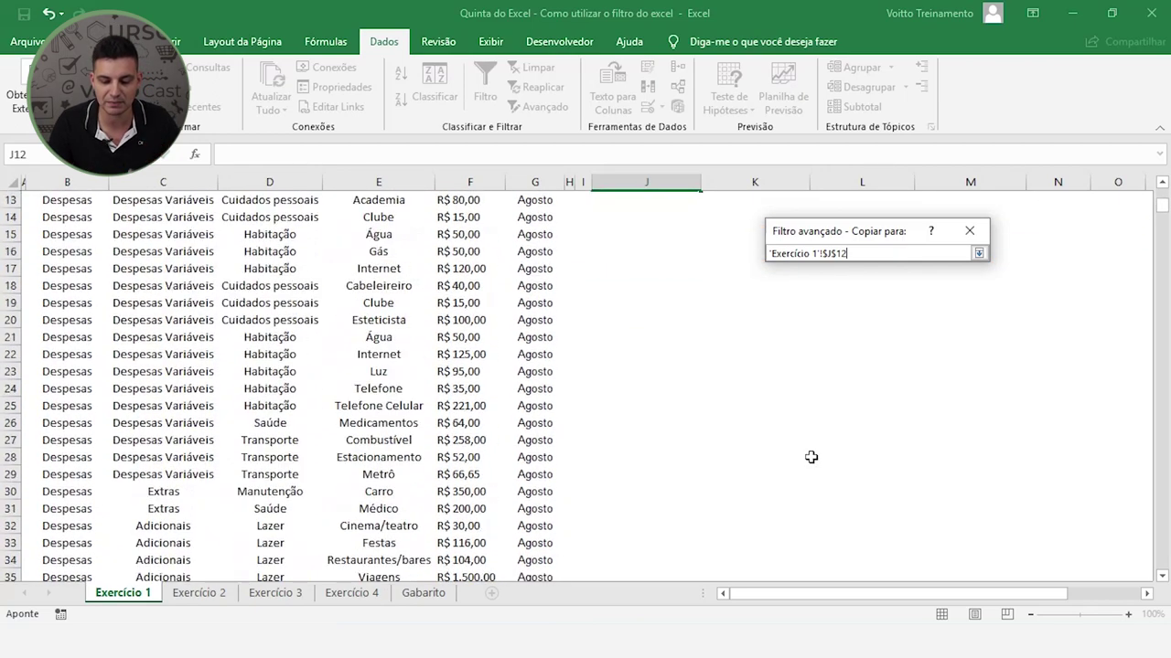
{"action": "scroll", "coordinate": [811, 458], "scroll_direction": "up", "scroll_amount": 4}
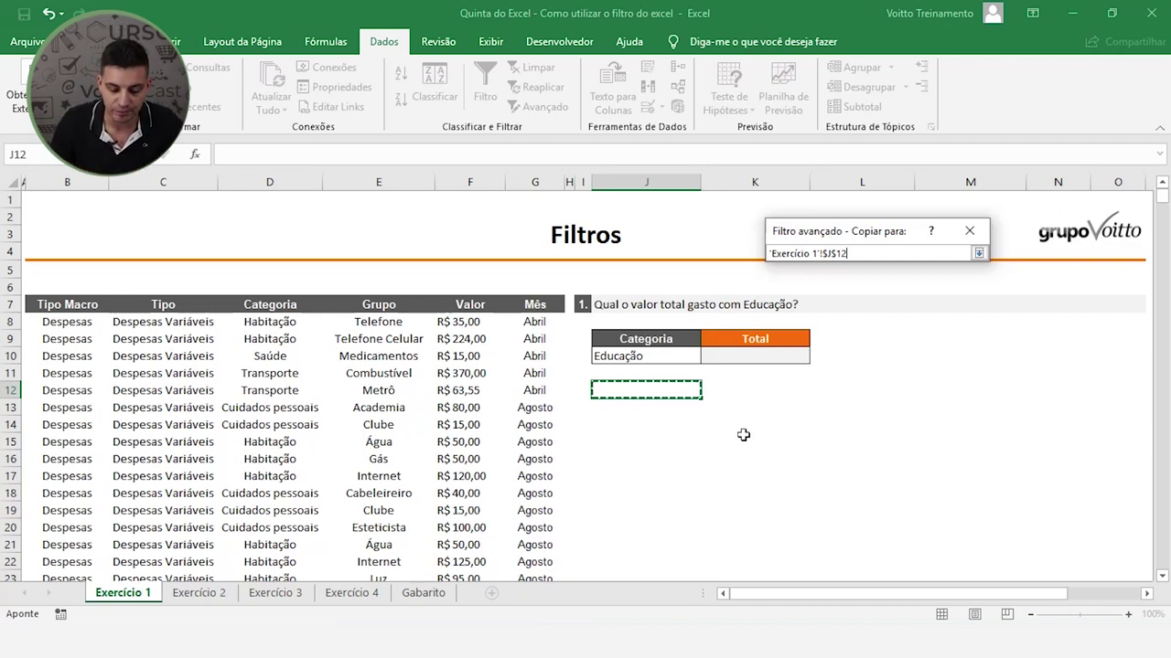
{"action": "left_click", "coordinate": [978, 254]}
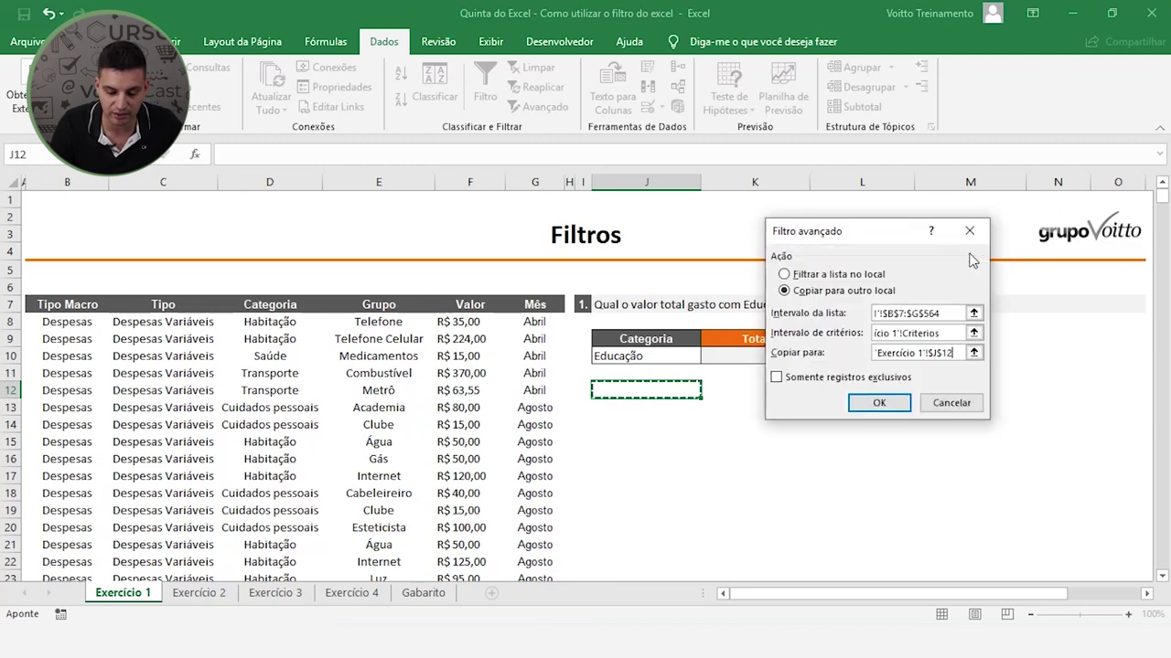
- Run the advanced filter, copying headers and four Educação rows (800, 350, 600, 500) into J12:O16
{"action": "left_click_drag", "start_coordinate": [869, 232], "coordinate": [822, 211]}
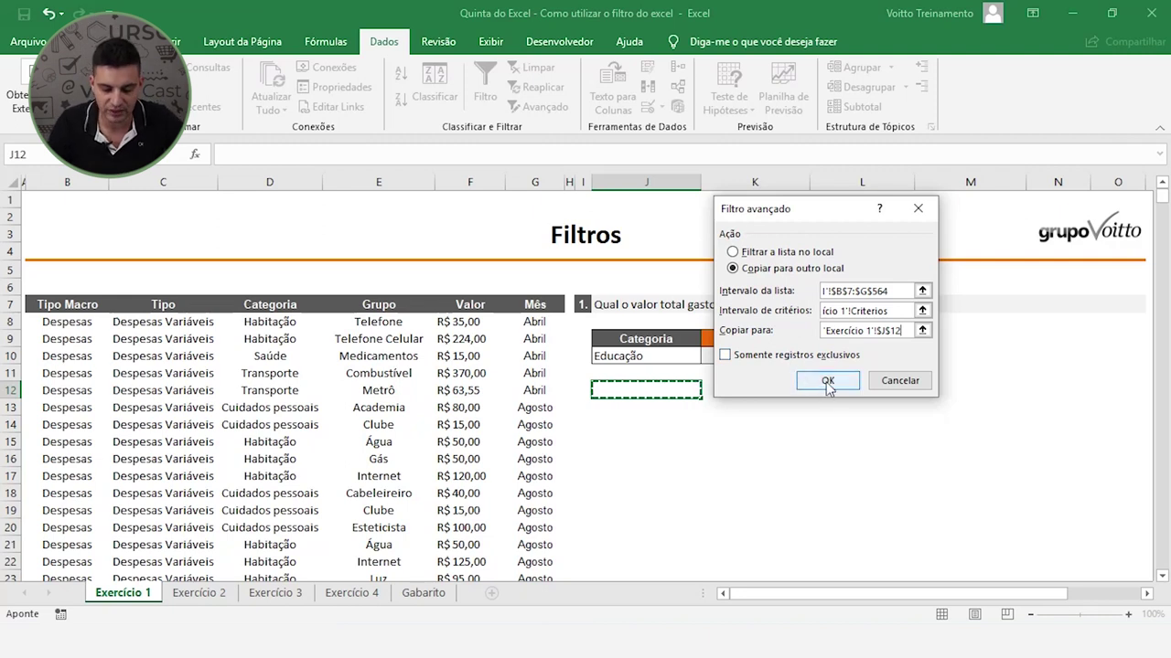
{"action": "left_click", "coordinate": [823, 384]}
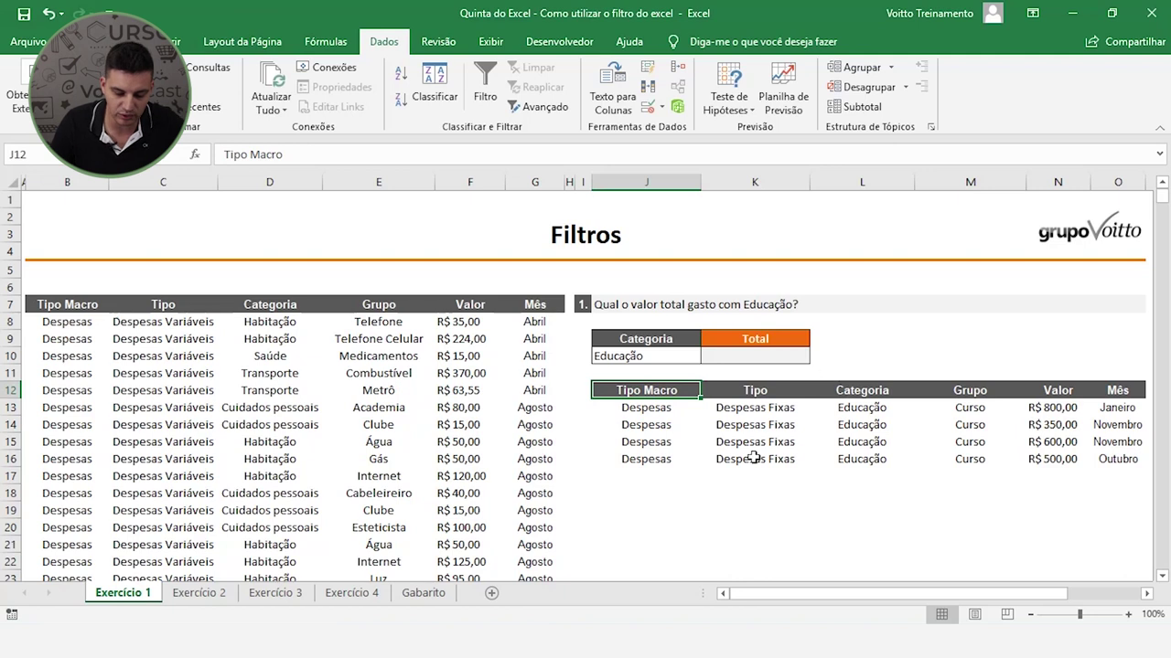
{"action": "left_click_drag", "start_coordinate": [645, 408], "coordinate": [645, 424]}
- Check the copied values L13:L16, select the Total cell K10 and return to Página Inicial
{"action": "left_click_drag", "start_coordinate": [861, 407], "coordinate": [862, 461]}
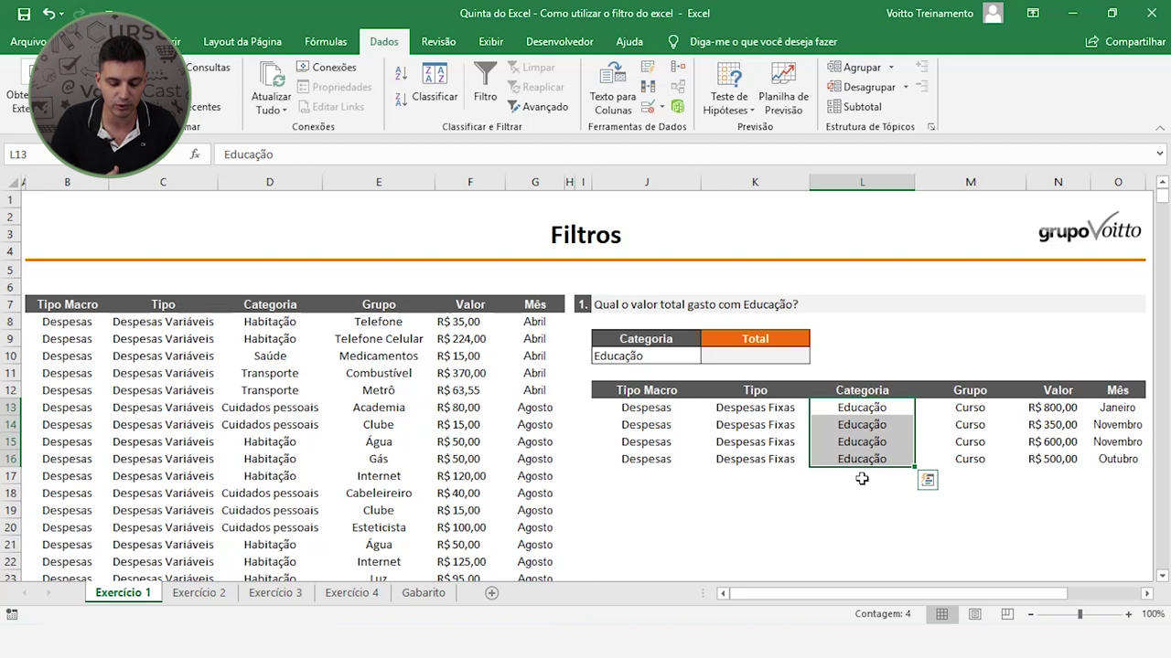
{"action": "left_click", "coordinate": [750, 353]}
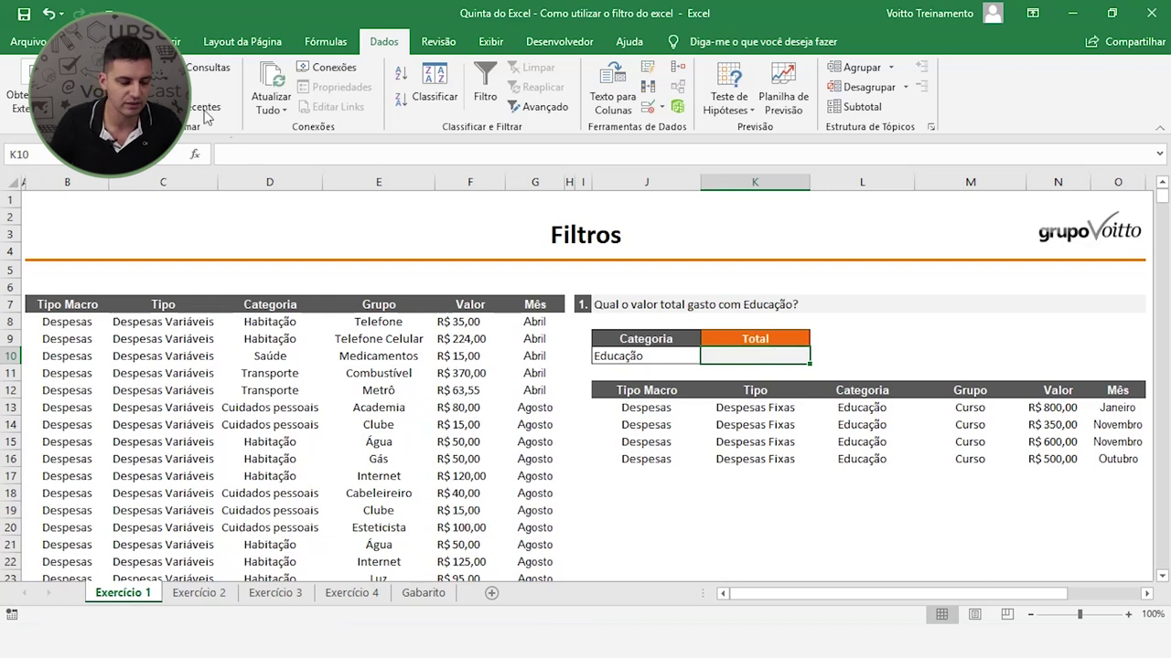
{"action": "left_click", "coordinate": [92, 41]}
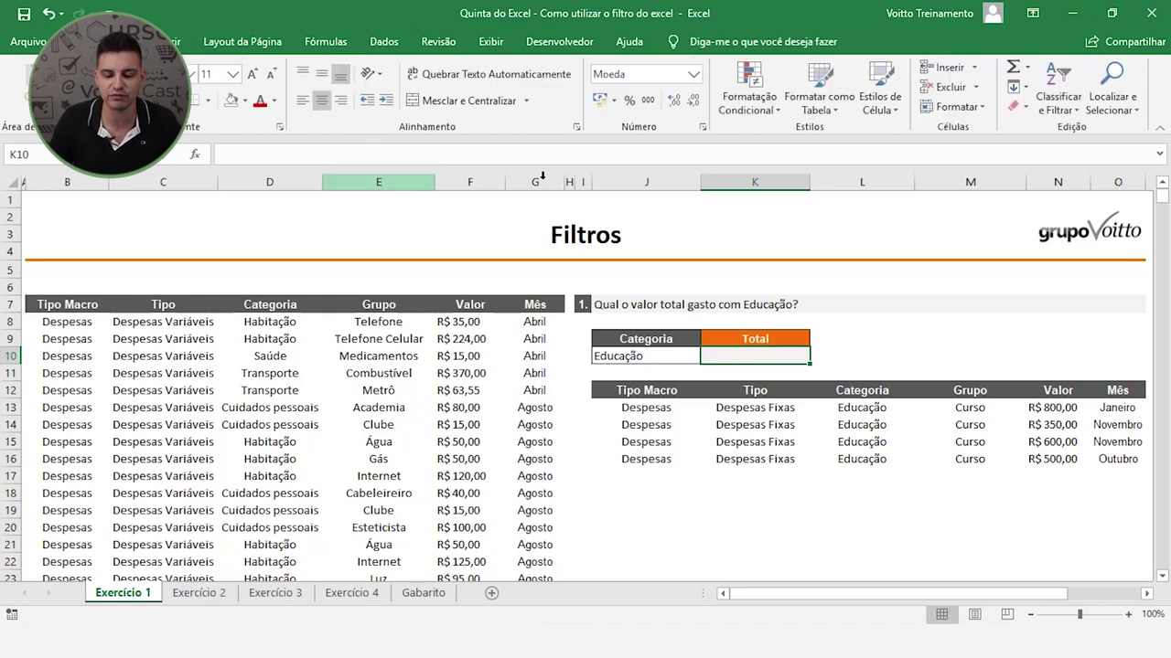
- AutoSum the copied Valor cells N13:N16 into K10 (R$ 2.250,00), then go to Exercício 2
{"action": "left_click", "coordinate": [1015, 67]}
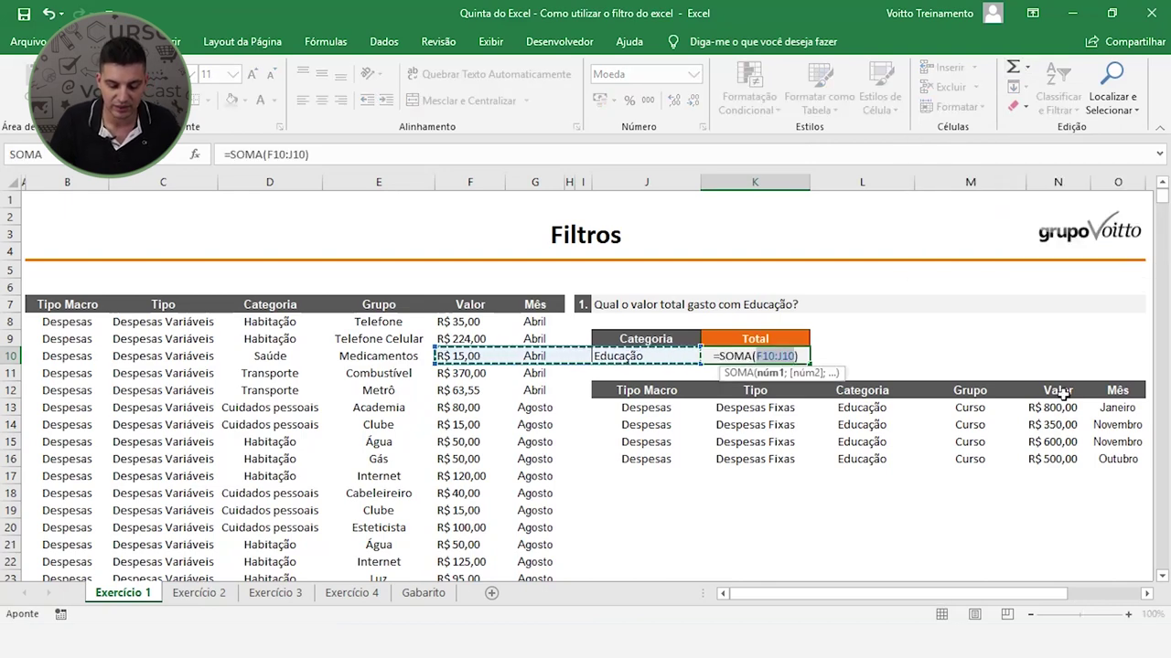
{"action": "left_click_drag", "start_coordinate": [1052, 407], "coordinate": [1058, 466]}
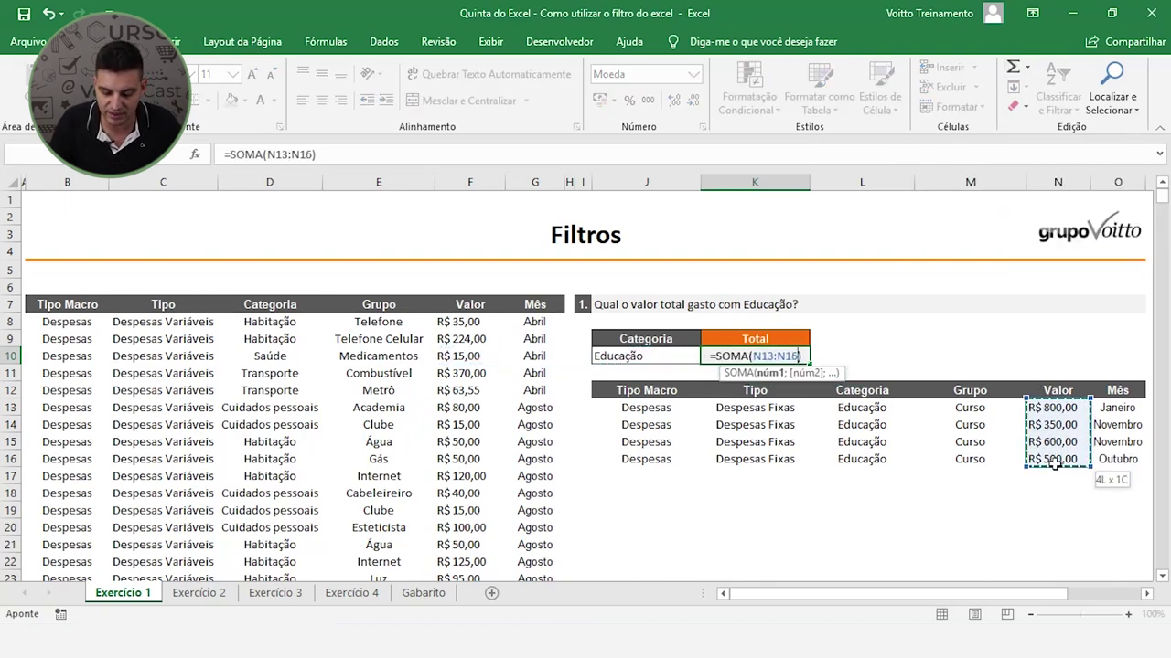
{"action": "key", "text": "Return"}
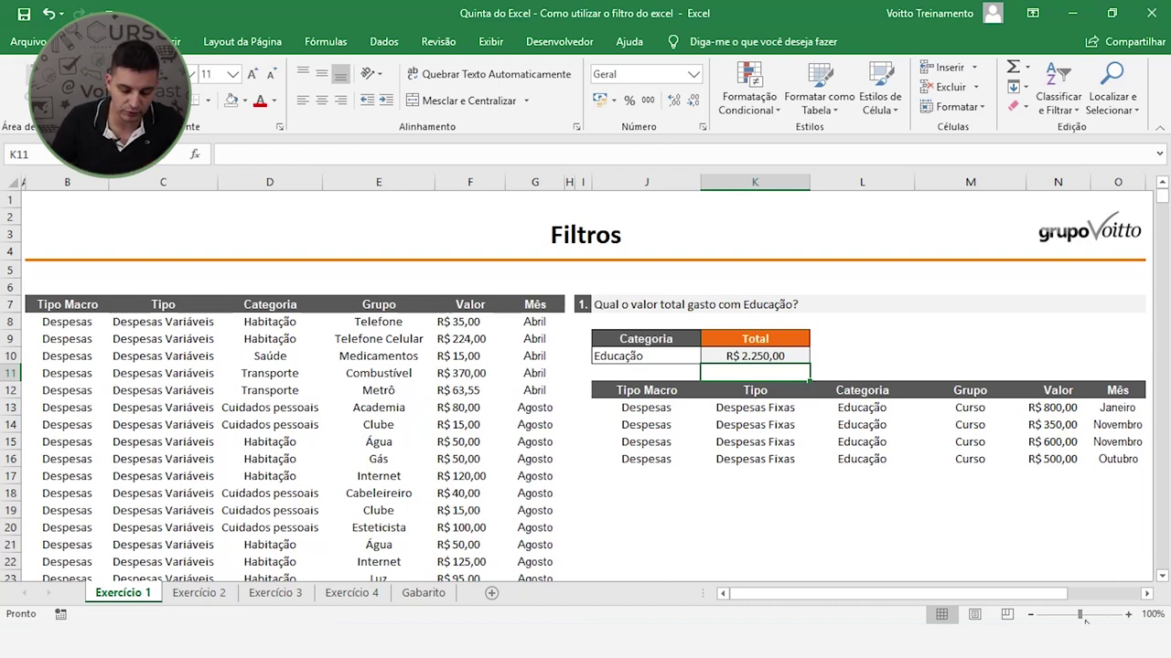
{"action": "left_click", "coordinate": [206, 595]}
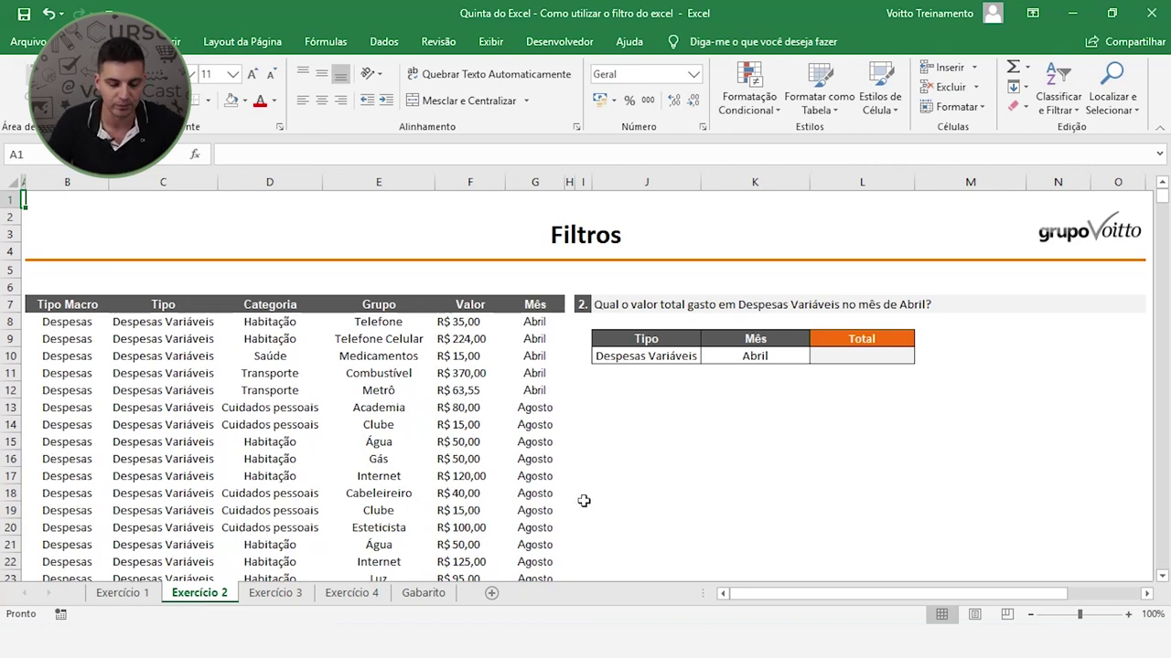
{"action": "left_click", "coordinate": [160, 185]}
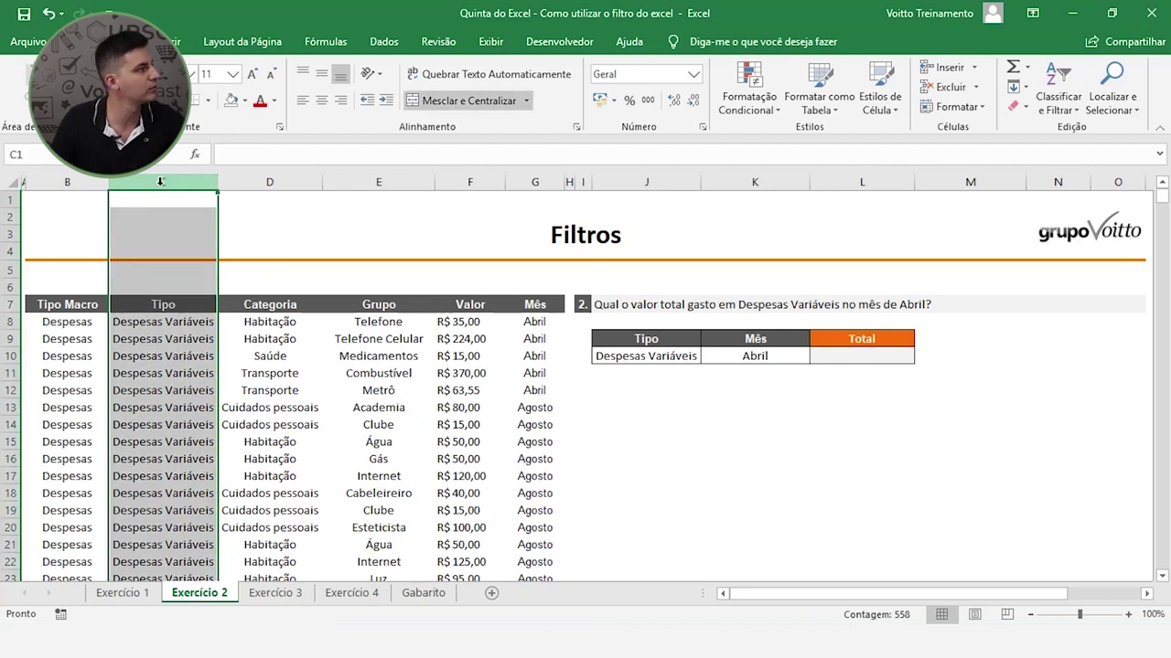
{"action": "left_click", "coordinate": [764, 357]}
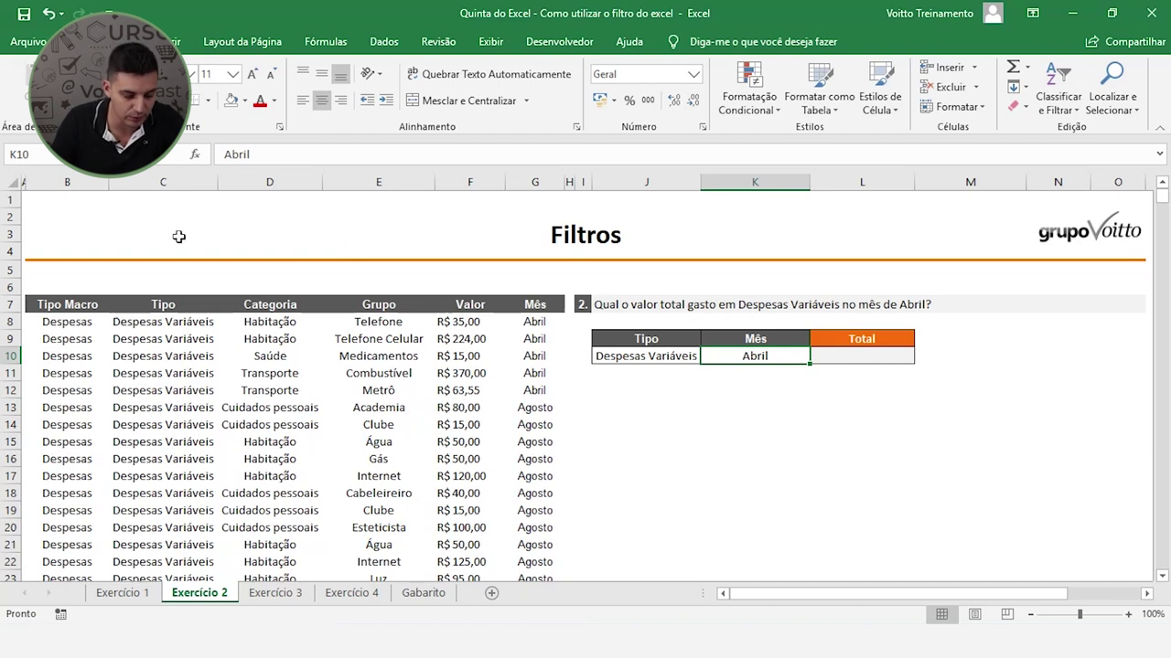
{"action": "left_click", "coordinate": [535, 184]}
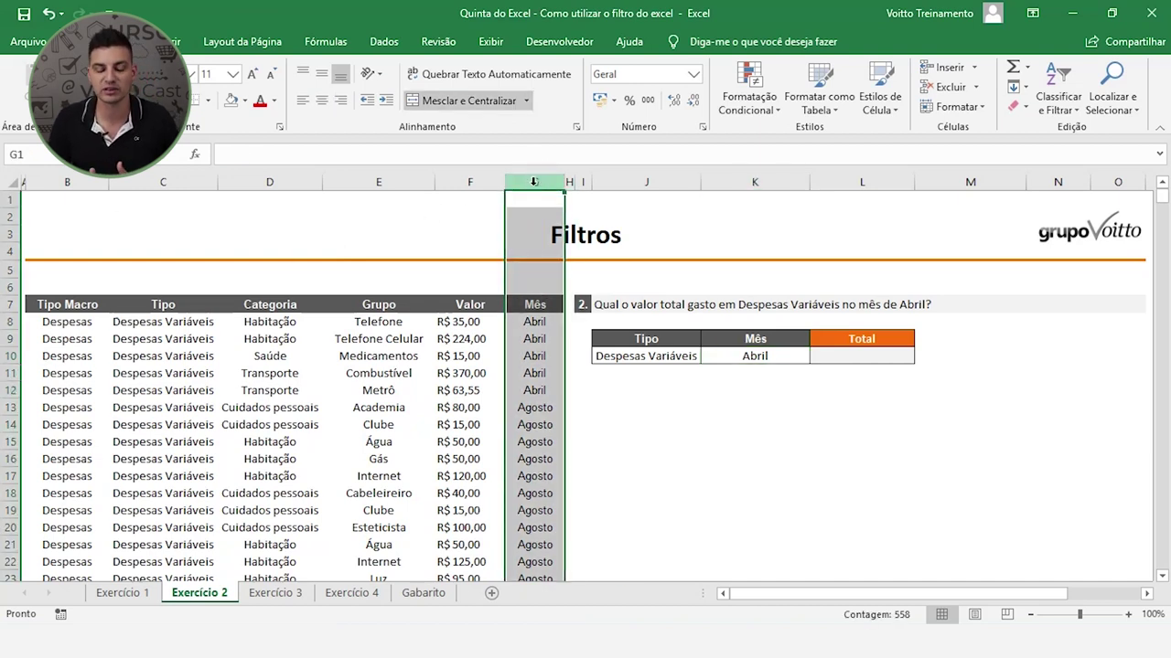
{"action": "left_click", "coordinate": [697, 442]}
{"action": "left_click", "coordinate": [653, 336]}
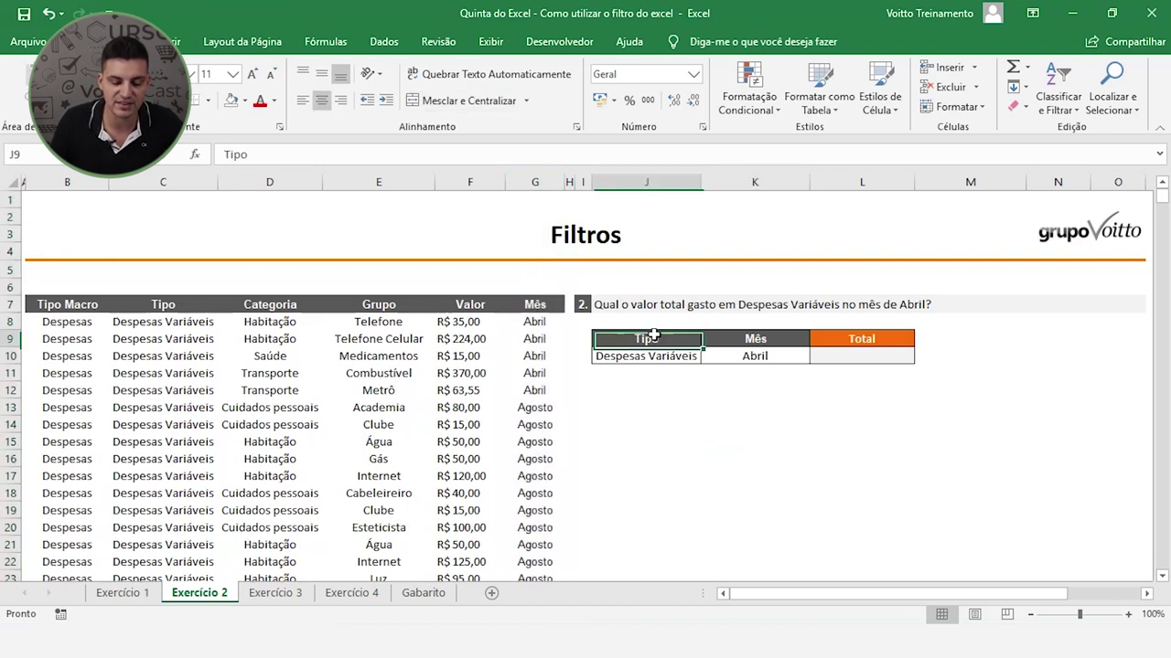
{"action": "left_click_drag", "start_coordinate": [653, 336], "coordinate": [753, 355]}
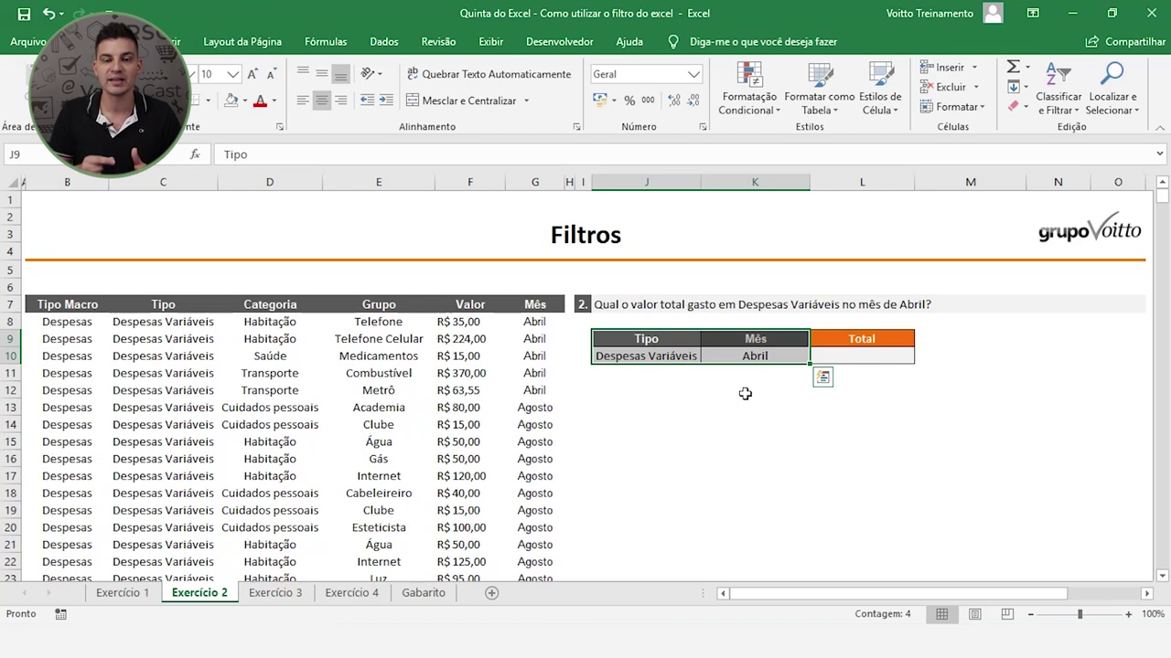
{"action": "left_click", "coordinate": [699, 405]}
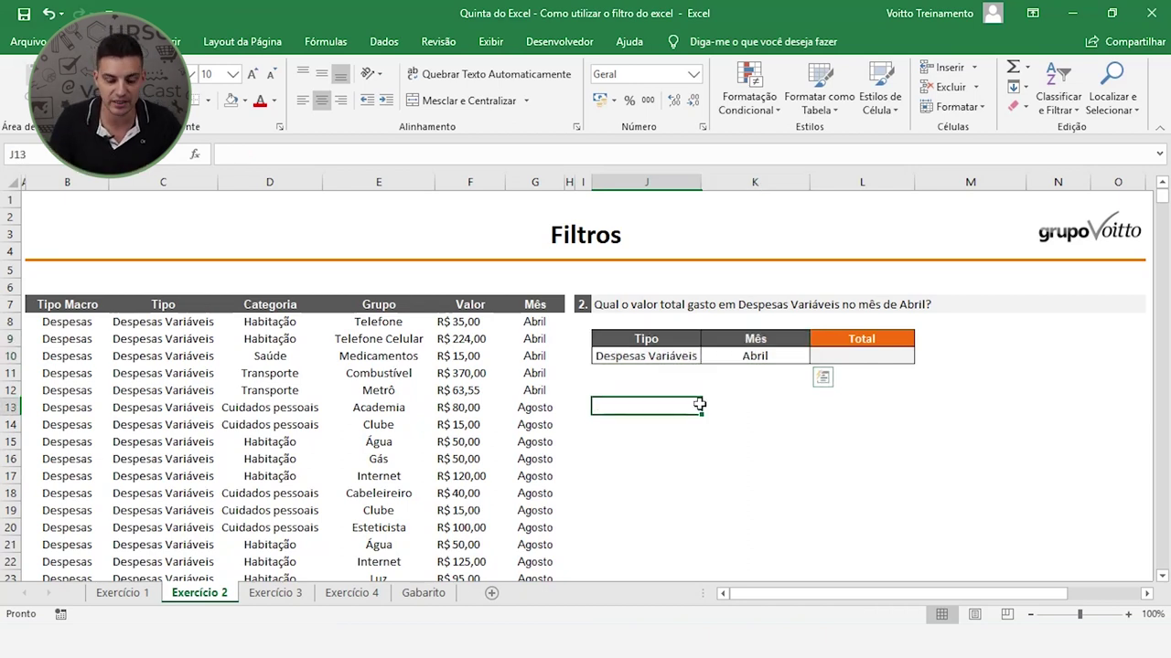
{"action": "left_click", "coordinate": [753, 335]}
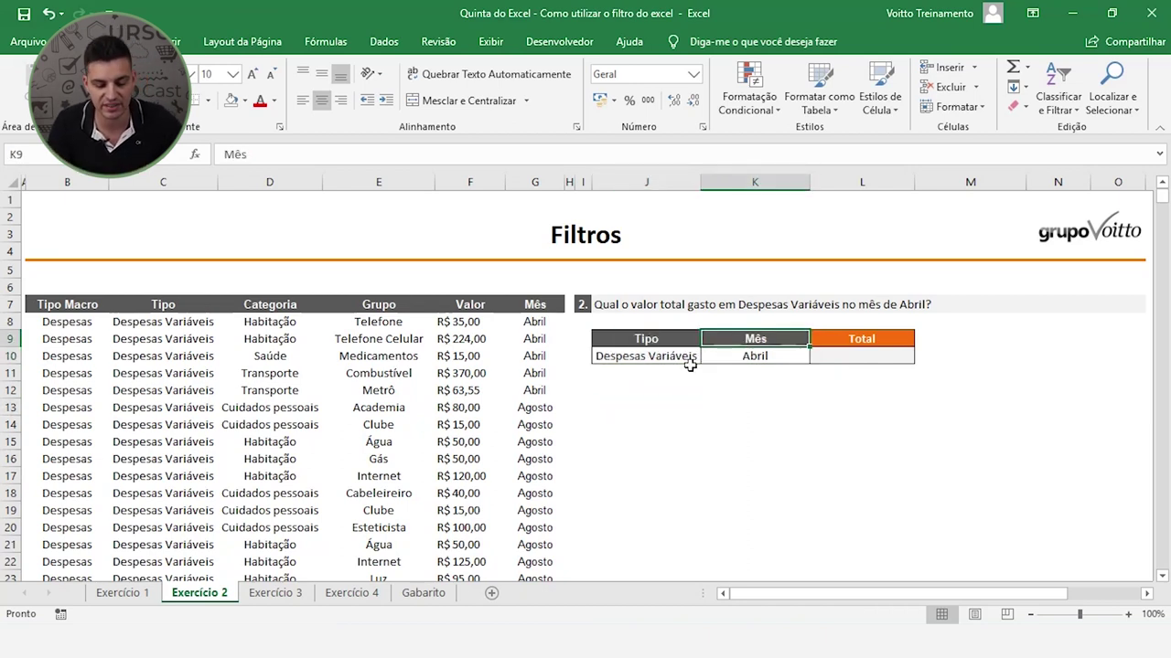
{"action": "left_click", "coordinate": [690, 365]}
{"action": "left_click", "coordinate": [755, 355]}
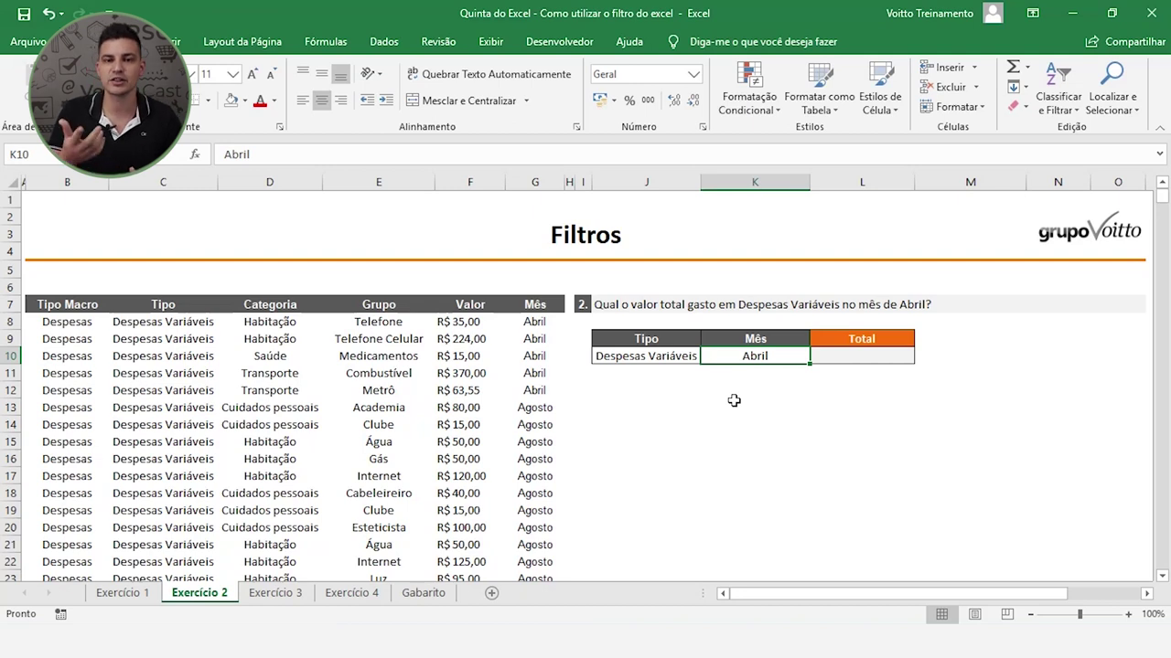
{"action": "left_click", "coordinate": [383, 41]}
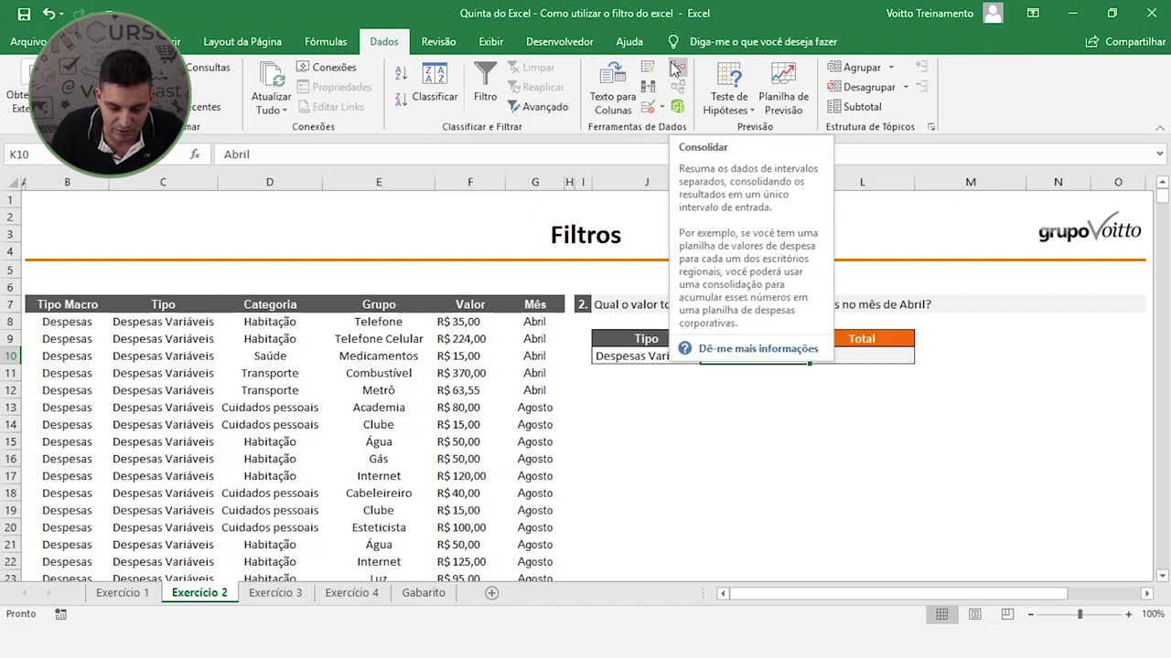
- On Exercício 2's Dados tab, select output cell J12 and open the Filtro avançado dialog
{"action": "left_click", "coordinate": [660, 108]}
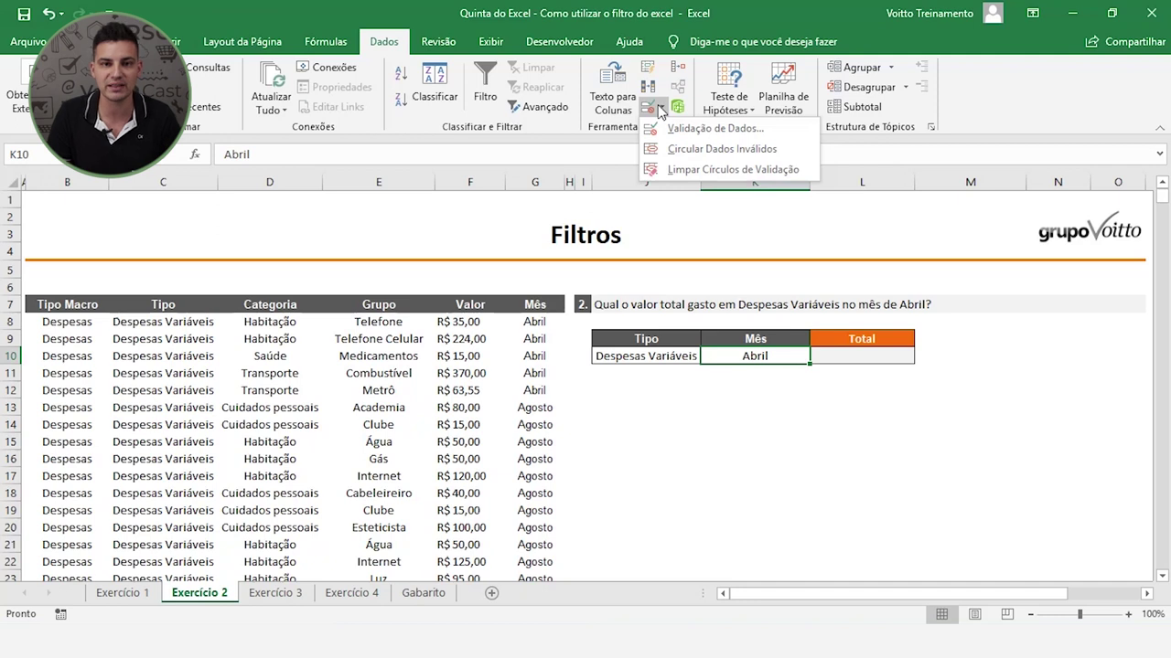
{"action": "left_click", "coordinate": [660, 110]}
{"action": "left_click", "coordinate": [646, 366]}
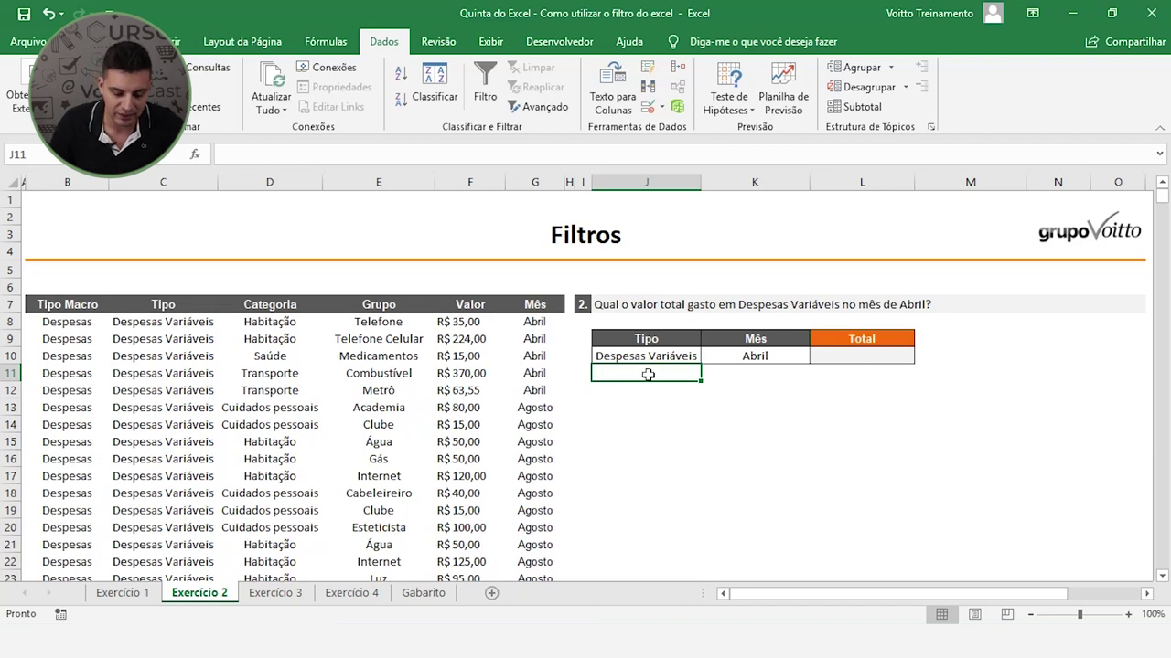
{"action": "left_click", "coordinate": [655, 360]}
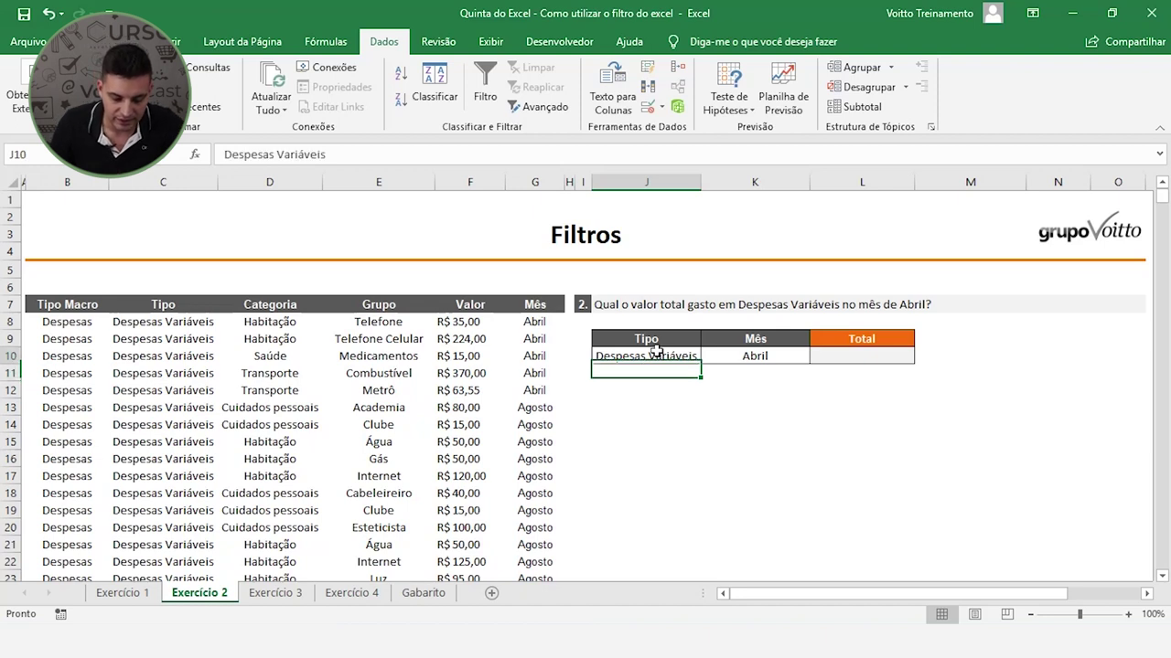
{"action": "left_click", "coordinate": [754, 359]}
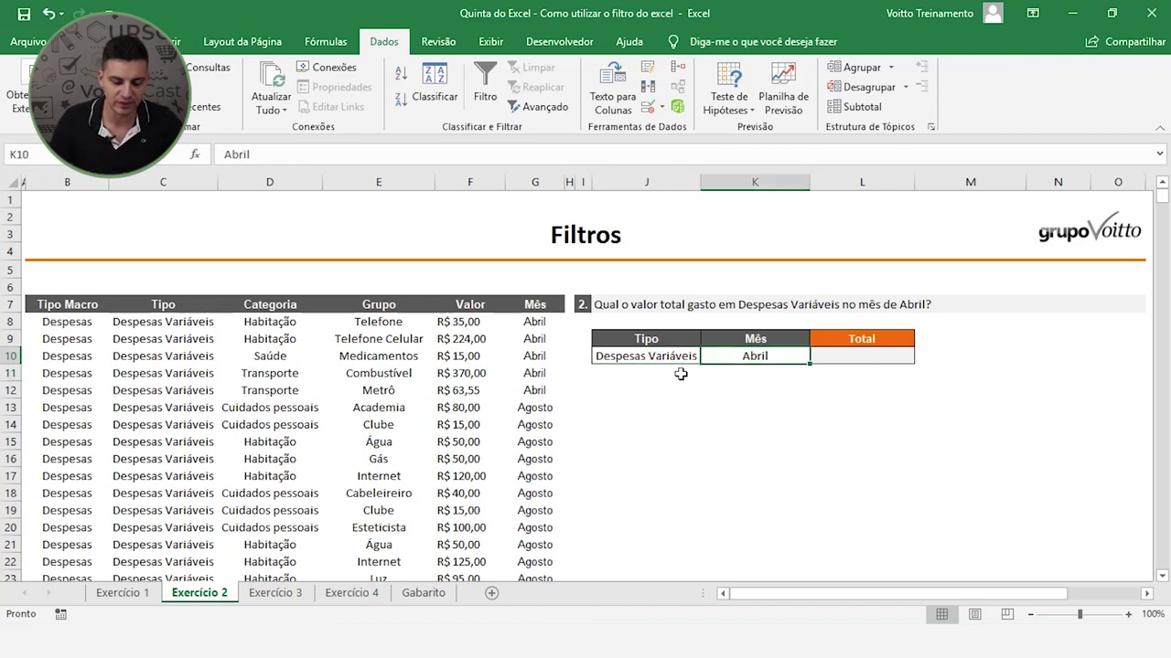
{"action": "left_click", "coordinate": [643, 394]}
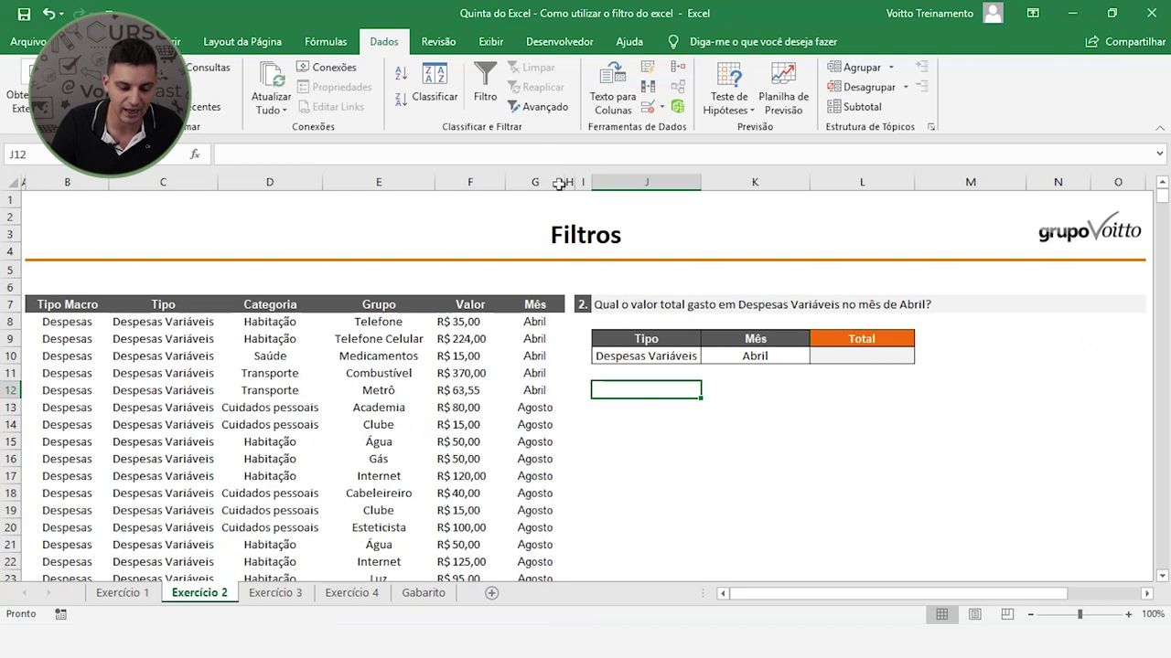
{"action": "left_click", "coordinate": [545, 107]}
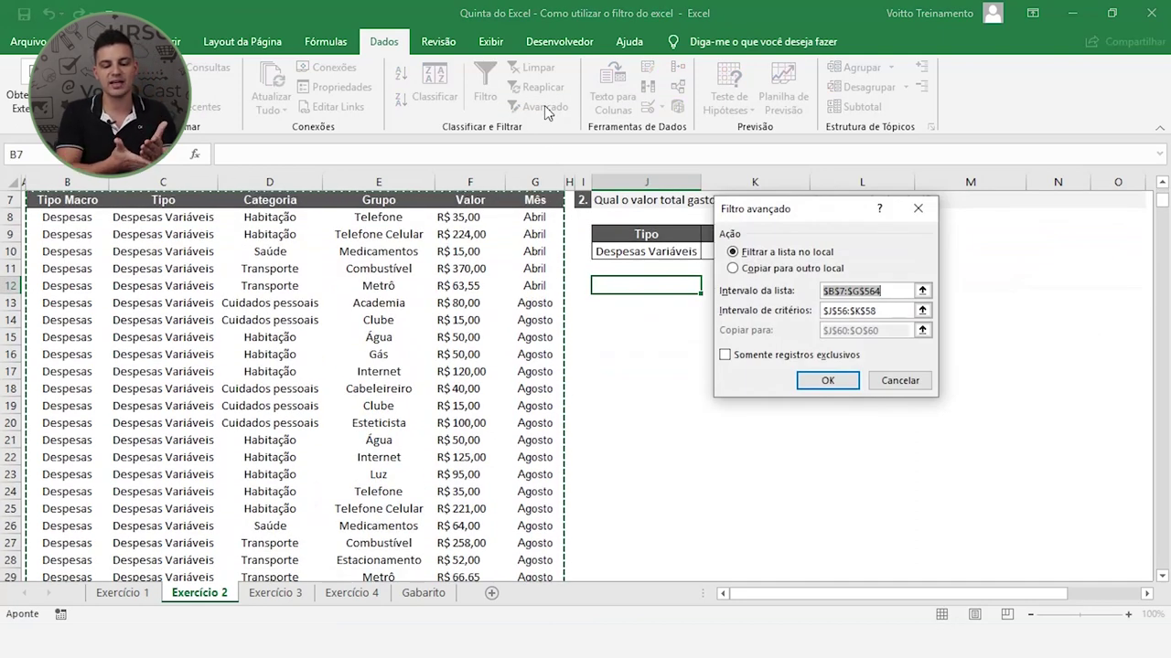
- Review the $B$7:$G$564 expense list and start picking the criteria range on the sheet
{"action": "scroll", "coordinate": [347, 392], "scroll_direction": "up", "scroll_amount": 2}
{"action": "scroll", "coordinate": [340, 376], "scroll_direction": "down", "scroll_amount": 2}
{"action": "scroll", "coordinate": [341, 378], "scroll_direction": "down", "scroll_amount": 3}
{"action": "scroll", "coordinate": [341, 379], "scroll_direction": "down", "scroll_amount": 3}
{"action": "scroll", "coordinate": [341, 379], "scroll_direction": "down", "scroll_amount": 5}
{"action": "scroll", "coordinate": [341, 379], "scroll_direction": "down", "scroll_amount": 7}
{"action": "scroll", "coordinate": [341, 379], "scroll_direction": "down", "scroll_amount": 8}
{"action": "scroll", "coordinate": [341, 379], "scroll_direction": "down", "scroll_amount": 9}
{"action": "scroll", "coordinate": [341, 379], "scroll_direction": "down", "scroll_amount": 9}
{"action": "scroll", "coordinate": [341, 379], "scroll_direction": "down", "scroll_amount": 8}
{"action": "scroll", "coordinate": [341, 379], "scroll_direction": "down", "scroll_amount": 6}
{"action": "scroll", "coordinate": [341, 379], "scroll_direction": "down", "scroll_amount": 11}
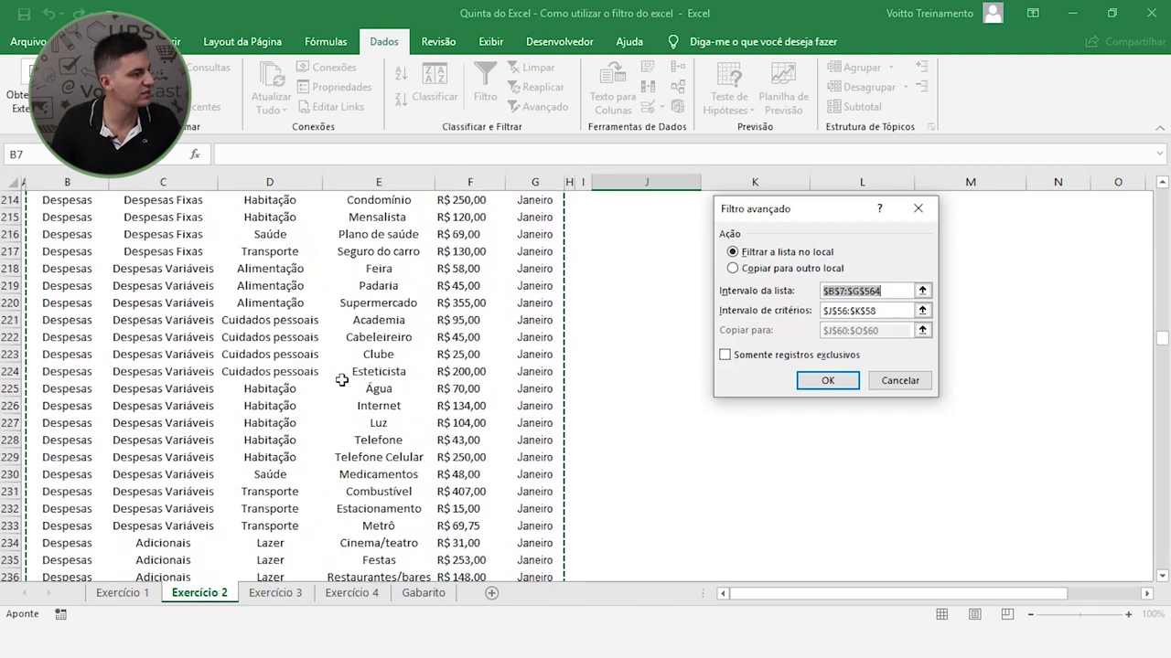
{"action": "scroll", "coordinate": [606, 475], "scroll_direction": "down", "scroll_amount": 6}
{"action": "scroll", "coordinate": [736, 499], "scroll_direction": "down", "scroll_amount": 11}
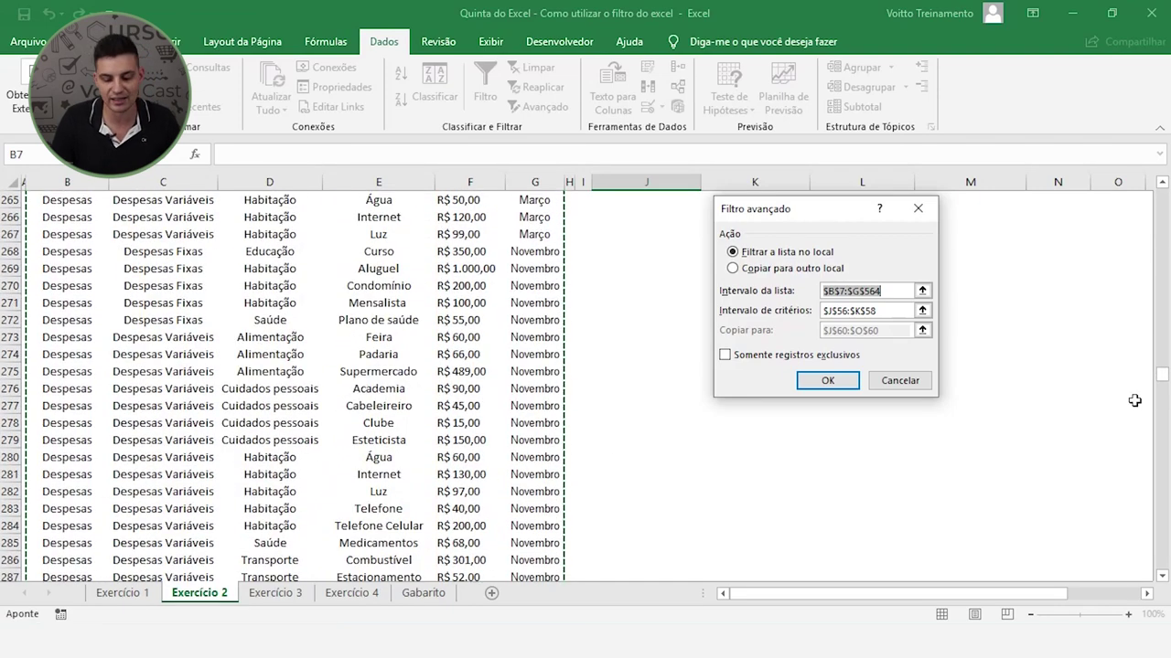
{"action": "left_click_drag", "start_coordinate": [1165, 380], "coordinate": [1163, 574]}
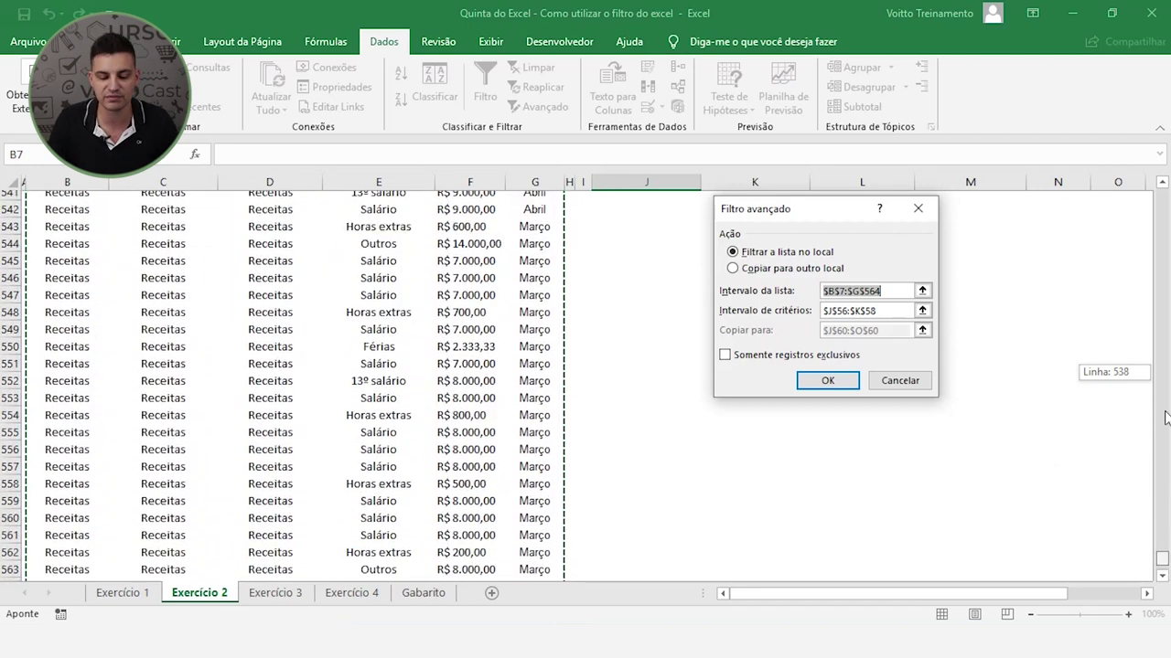
{"action": "left_click_drag", "start_coordinate": [1163, 561], "coordinate": [1161, 194]}
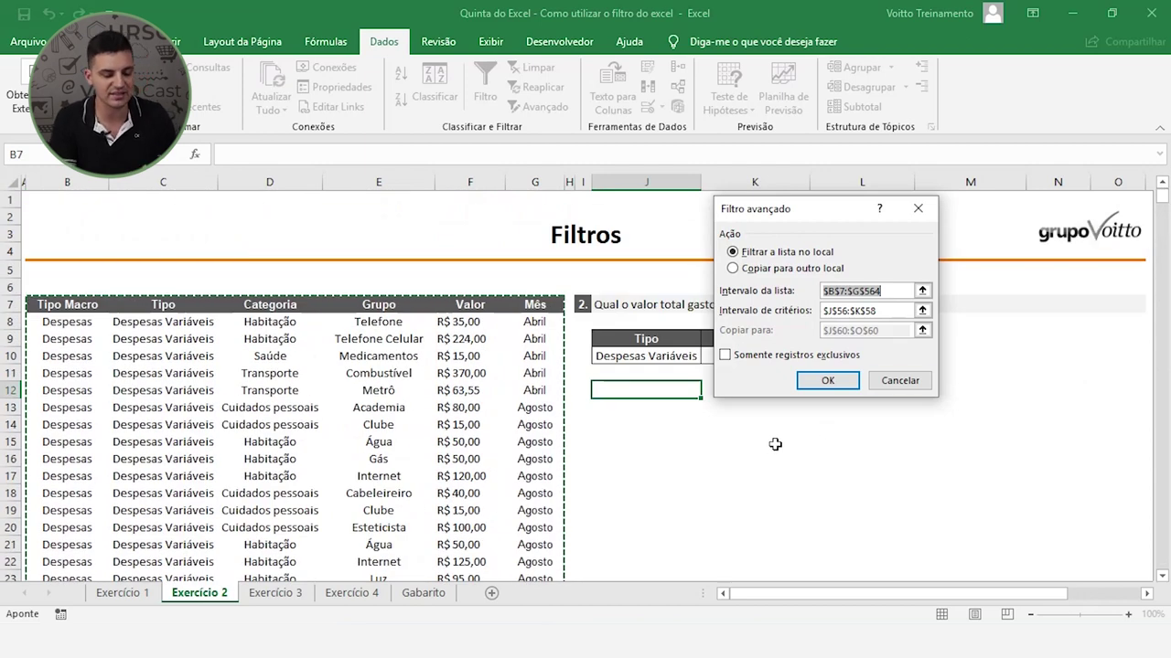
{"action": "left_click", "coordinate": [922, 310]}
- Set the criteria range to the Despesas Variáveis/Abril cells J9:K10
{"action": "left_click_drag", "start_coordinate": [812, 209], "coordinate": [392, 246]}
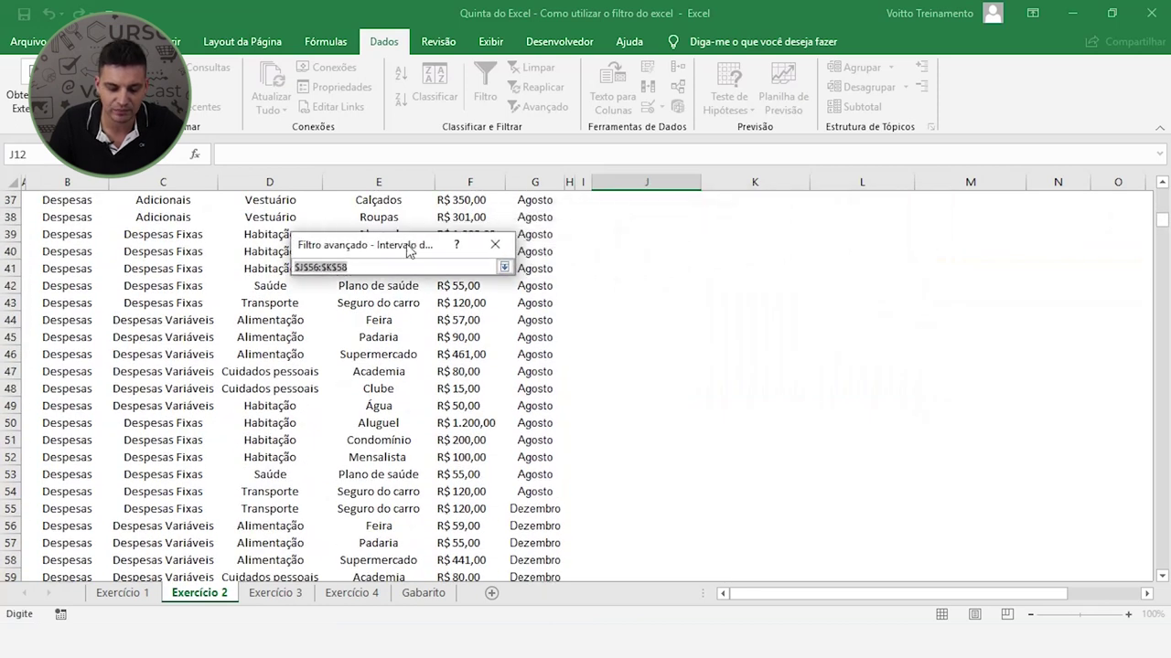
{"action": "scroll", "coordinate": [741, 322], "scroll_direction": "up", "scroll_amount": 12}
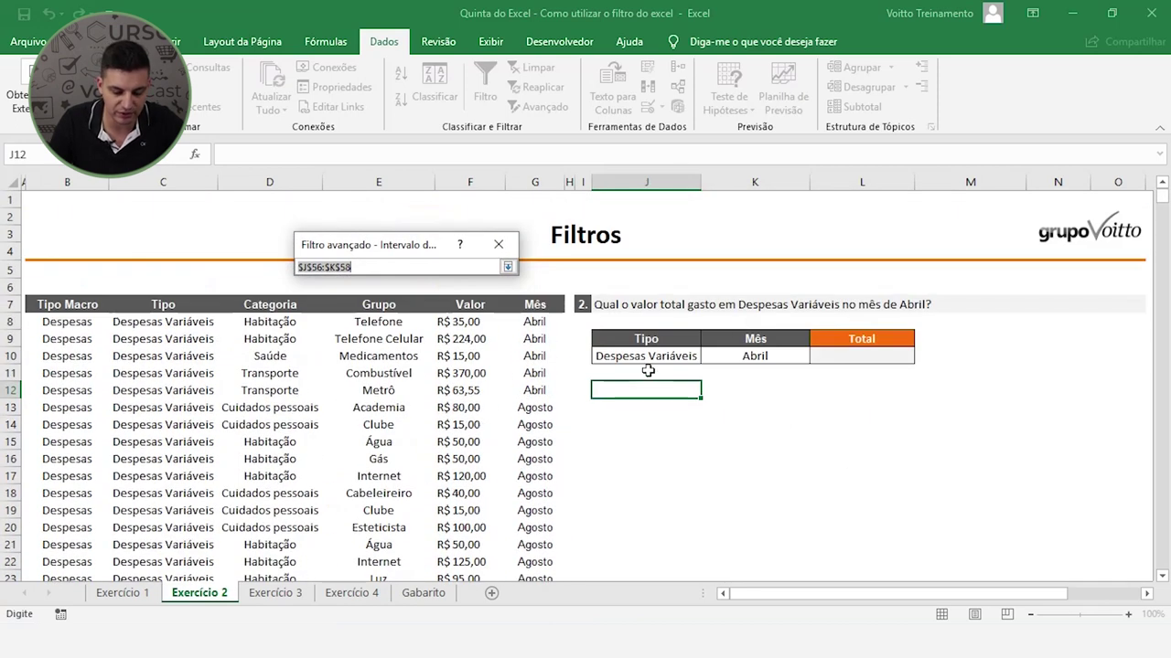
{"action": "left_click_drag", "start_coordinate": [652, 339], "coordinate": [728, 364]}
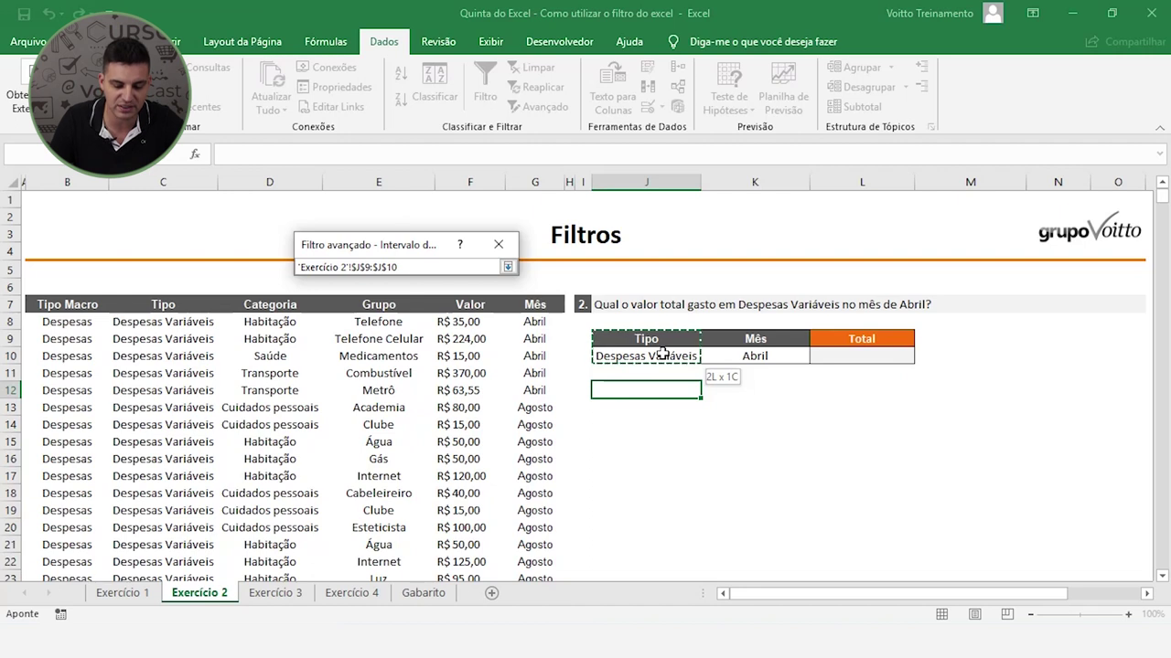
{"action": "left_click_drag", "start_coordinate": [728, 364], "coordinate": [737, 359]}
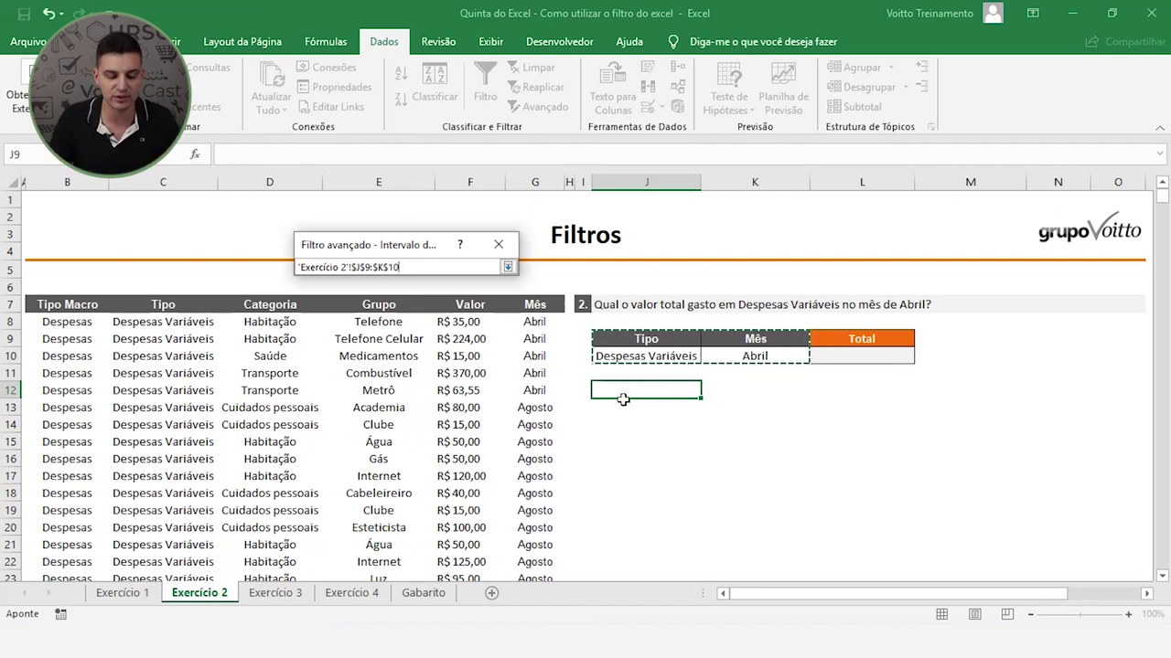
{"action": "left_click", "coordinate": [508, 266]}
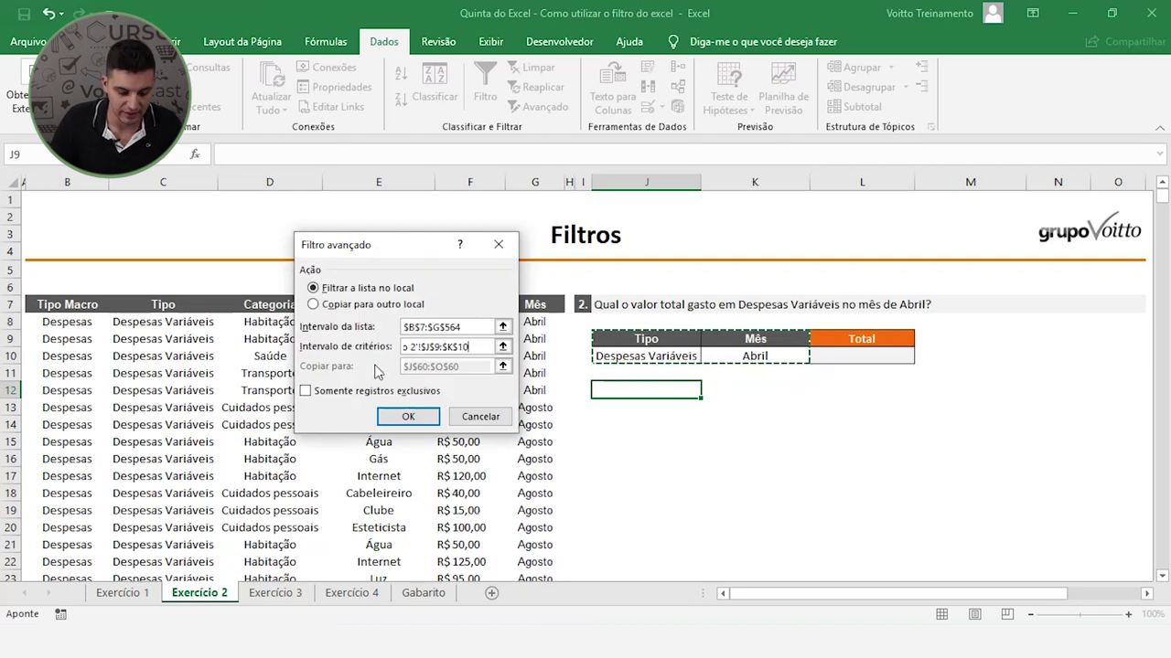
- Copy results to J12 and run the filter, producing five Abril rows in J12:O17
{"action": "left_click", "coordinate": [318, 307]}
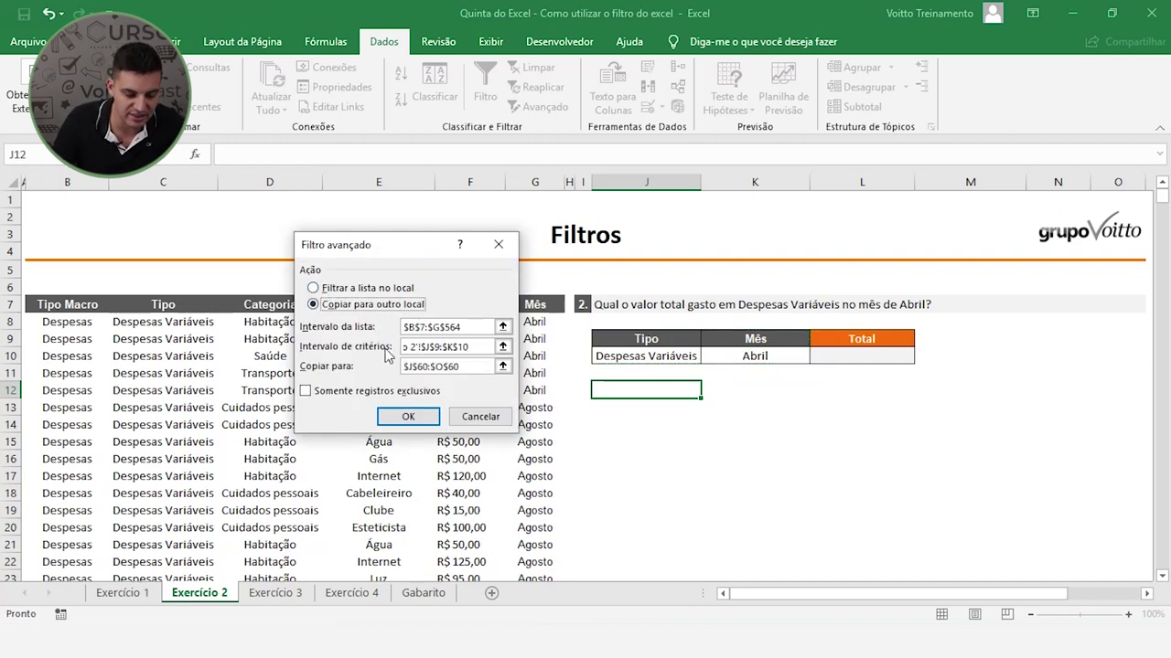
{"action": "left_click", "coordinate": [502, 366]}
{"action": "scroll", "coordinate": [504, 371], "scroll_direction": "down", "scroll_amount": 12}
{"action": "scroll", "coordinate": [634, 347], "scroll_direction": "down", "scroll_amount": 1}
{"action": "scroll", "coordinate": [1159, 195], "scroll_direction": "up", "scroll_amount": 1}
{"action": "left_click_drag", "start_coordinate": [1159, 235], "coordinate": [1161, 191]}
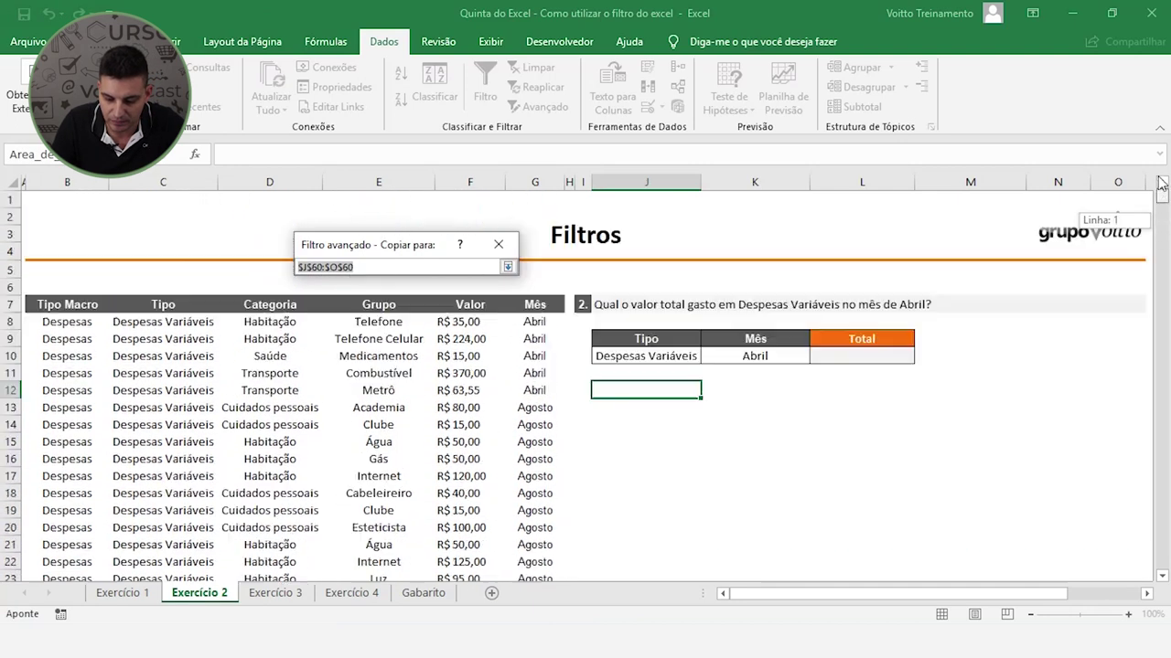
{"action": "left_click", "coordinate": [622, 391]}
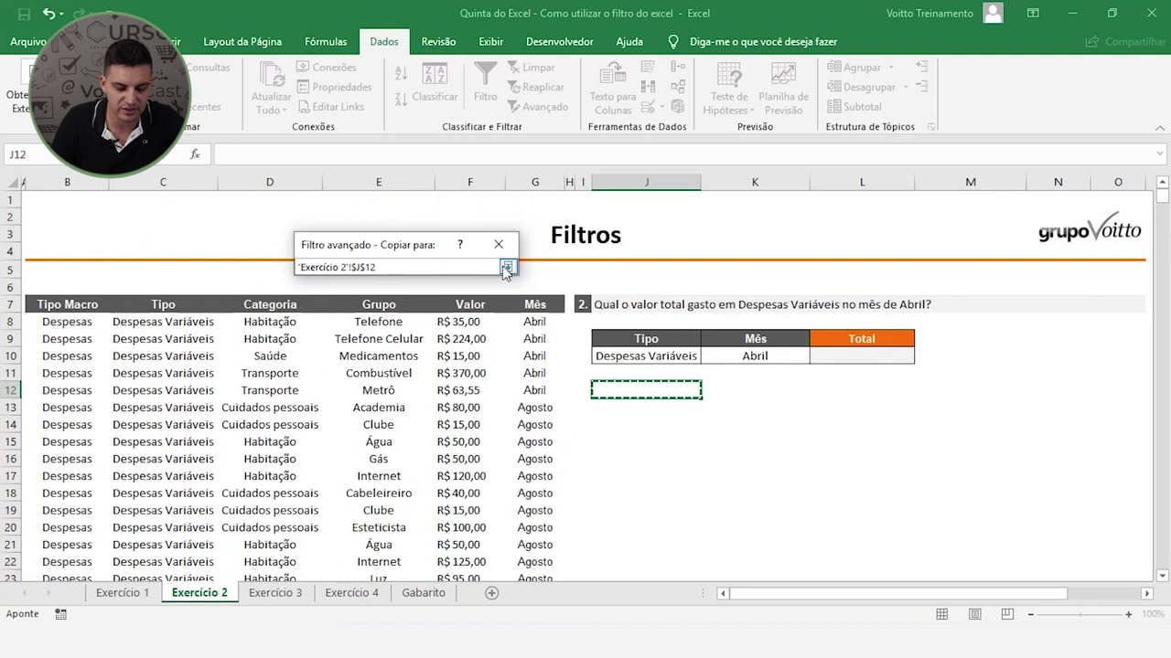
{"action": "left_click", "coordinate": [507, 267]}
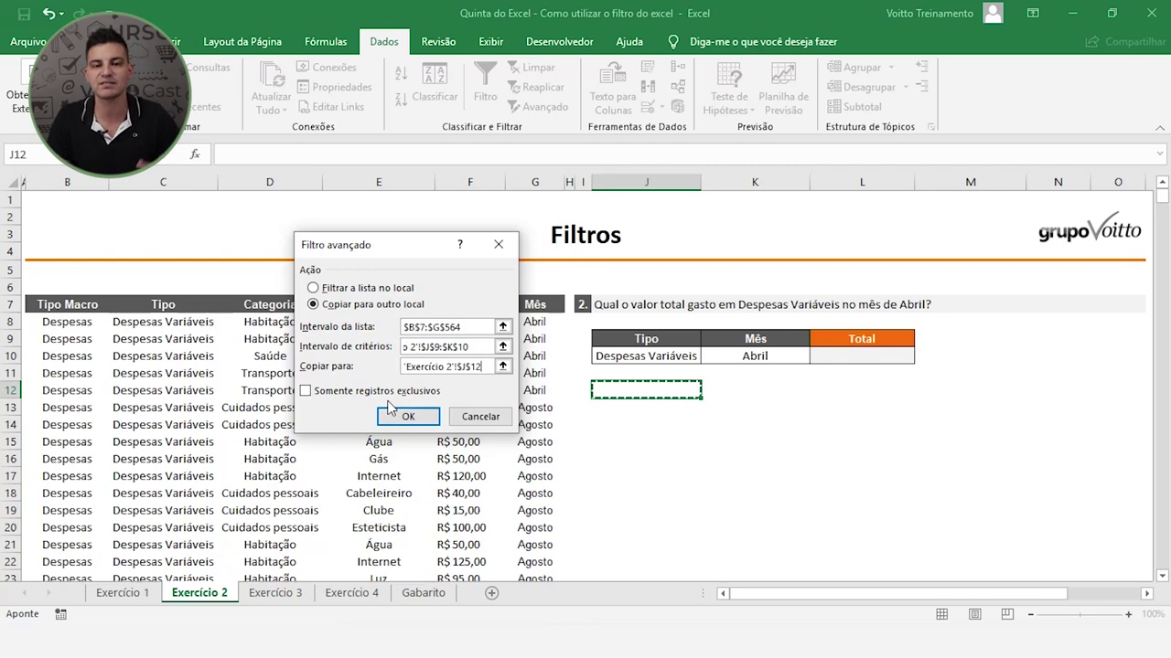
{"action": "left_click", "coordinate": [410, 422]}
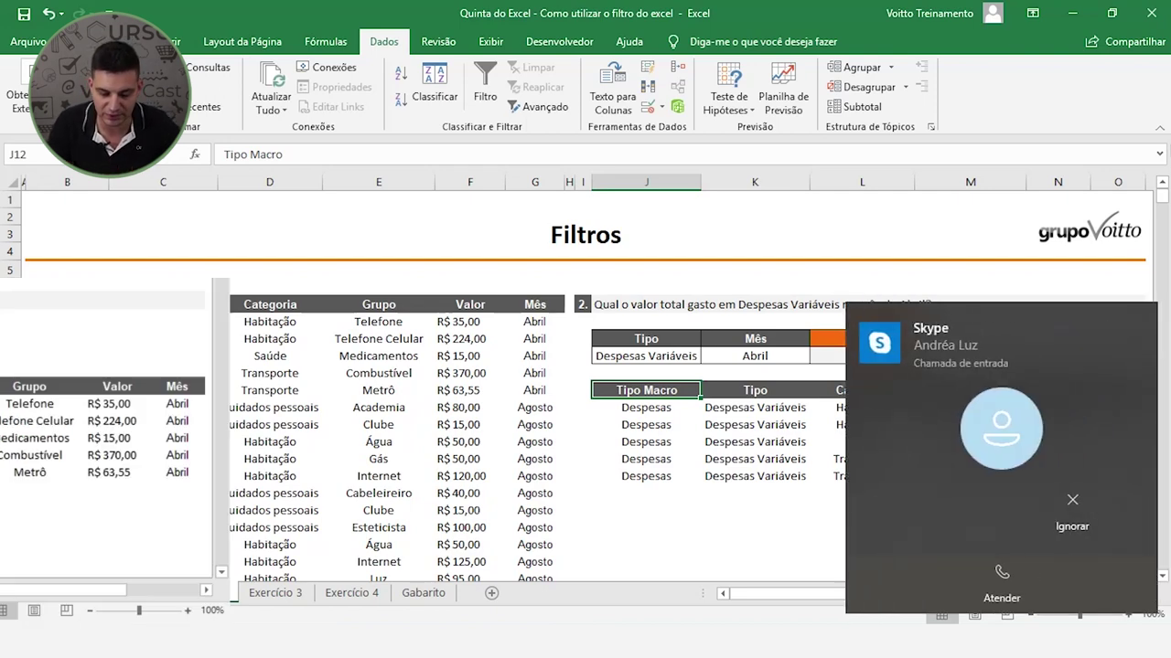
{"action": "left_click", "coordinate": [1145, 319]}
{"action": "left_click", "coordinate": [807, 543]}
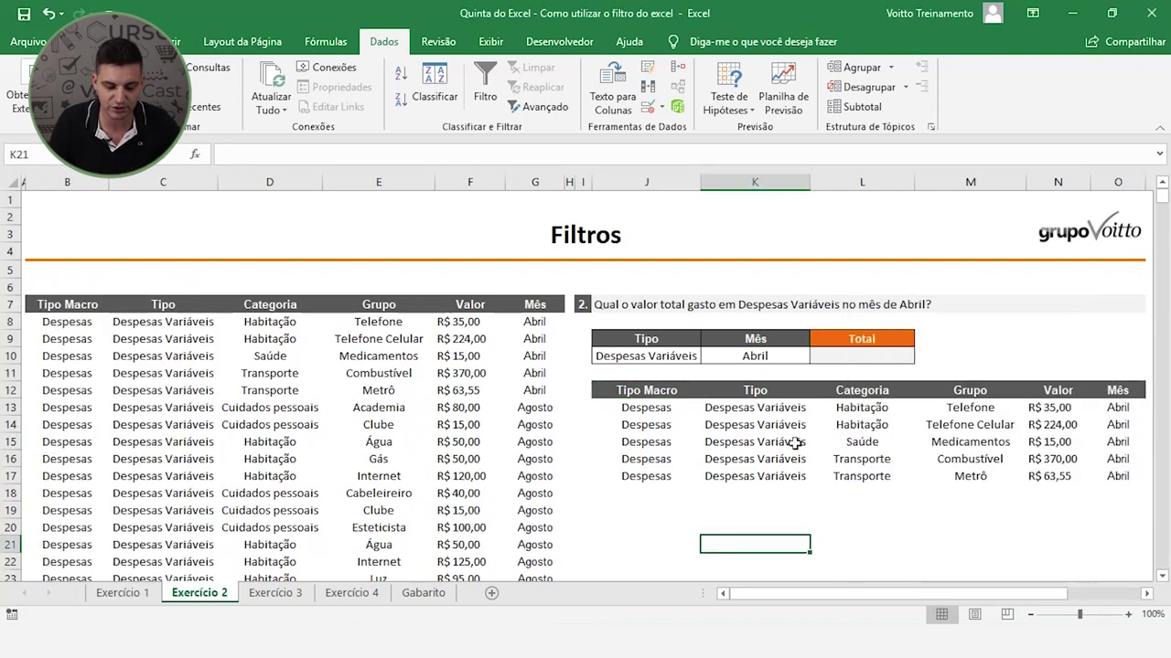
{"action": "left_click_drag", "start_coordinate": [862, 407], "coordinate": [876, 475]}
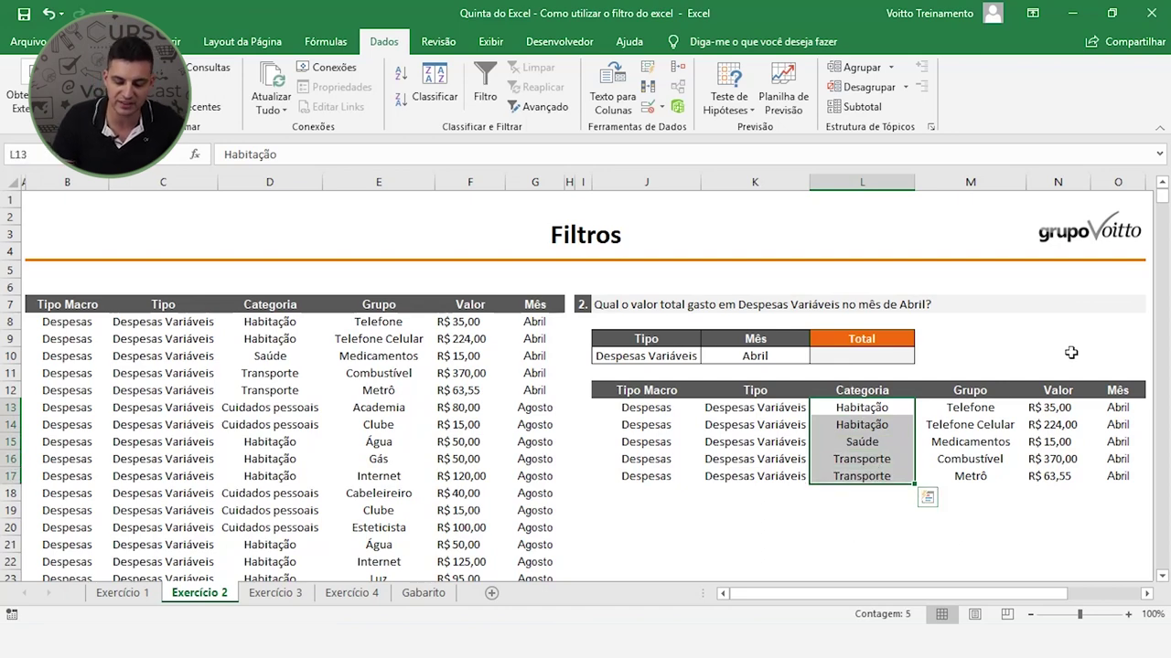
{"action": "left_click_drag", "start_coordinate": [1063, 407], "coordinate": [1063, 476]}
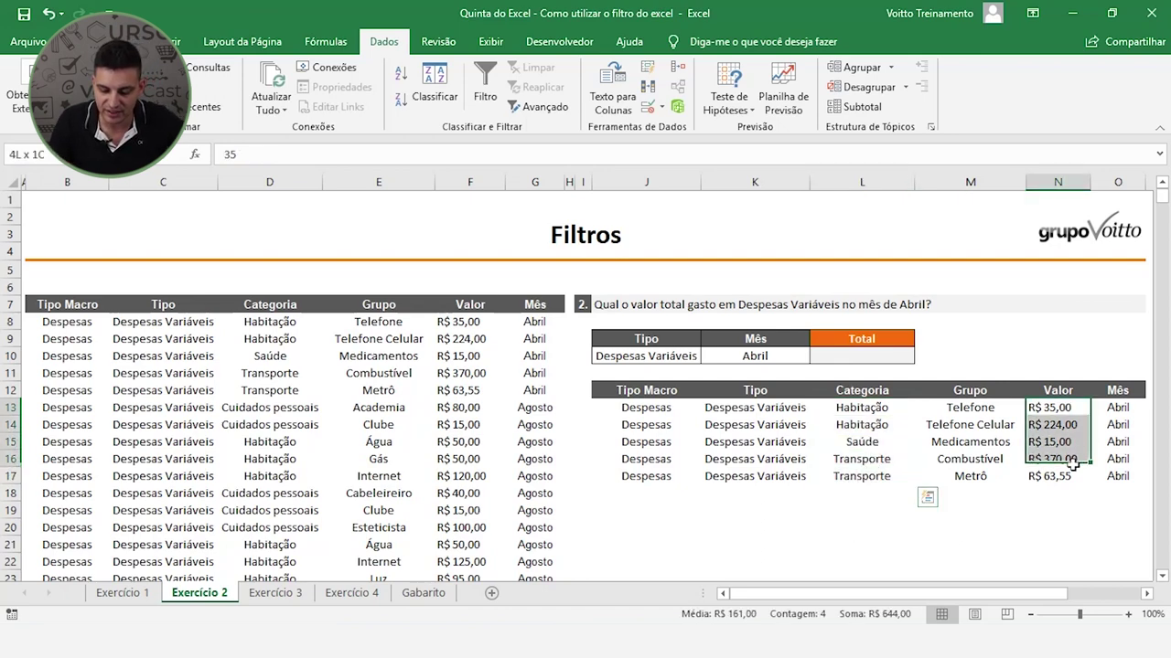
{"action": "left_click", "coordinate": [862, 353]}
{"action": "left_click", "coordinate": [92, 41]}
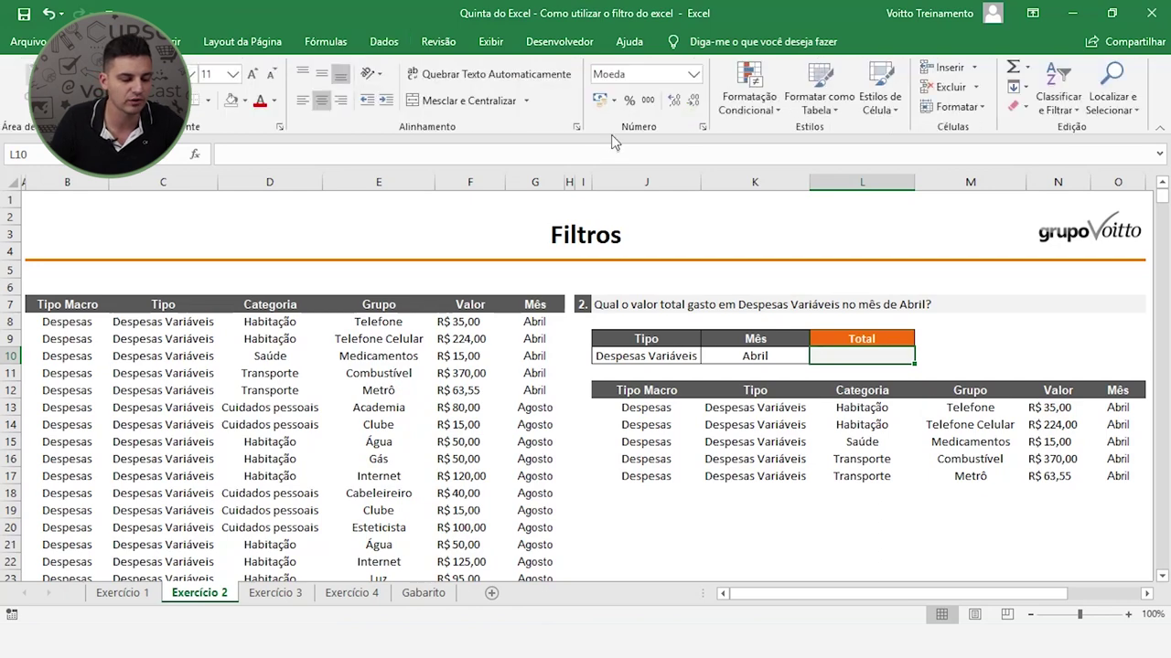
{"action": "left_click", "coordinate": [1013, 66]}
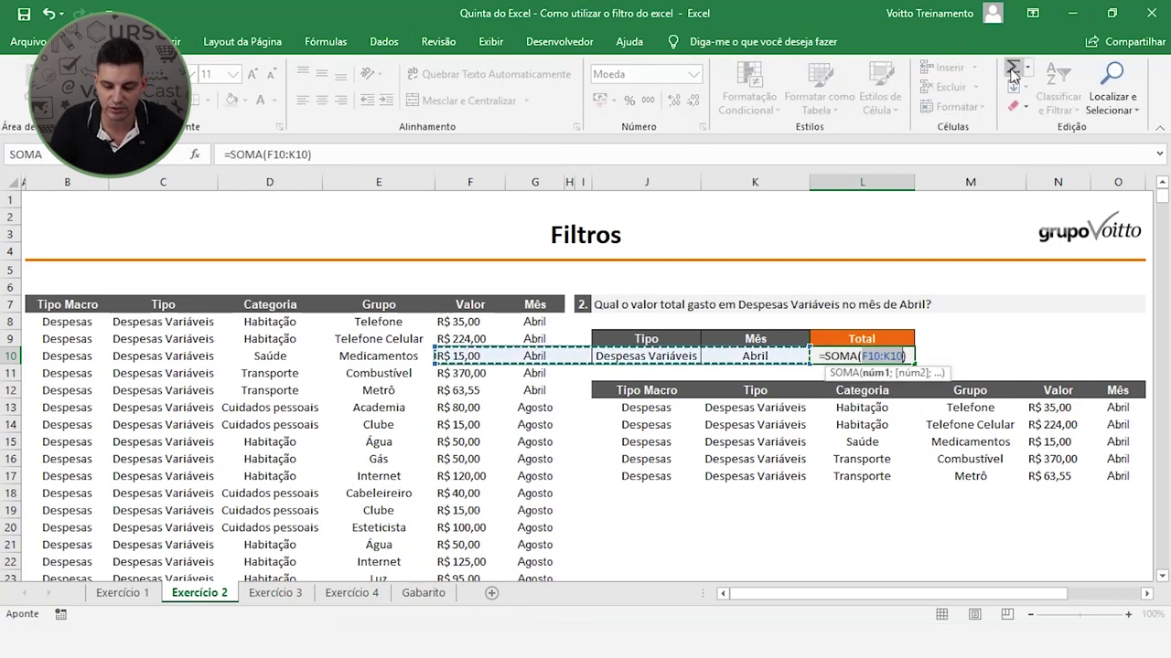
{"action": "left_click_drag", "start_coordinate": [1046, 407], "coordinate": [1051, 476]}
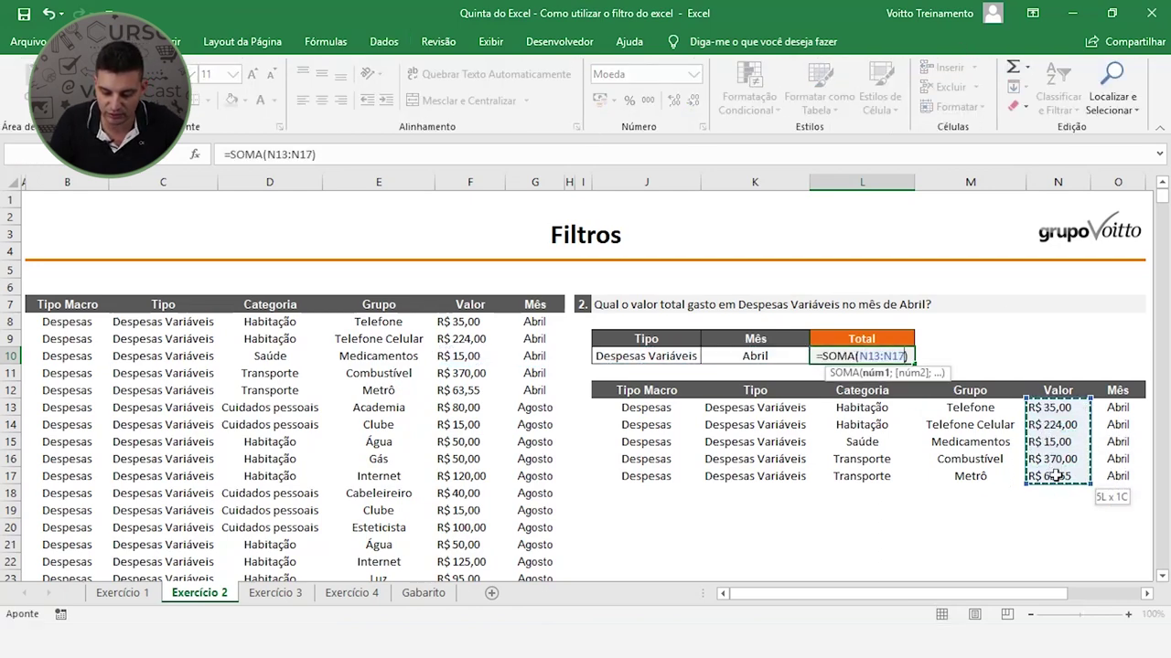
{"action": "key", "text": "Return"}
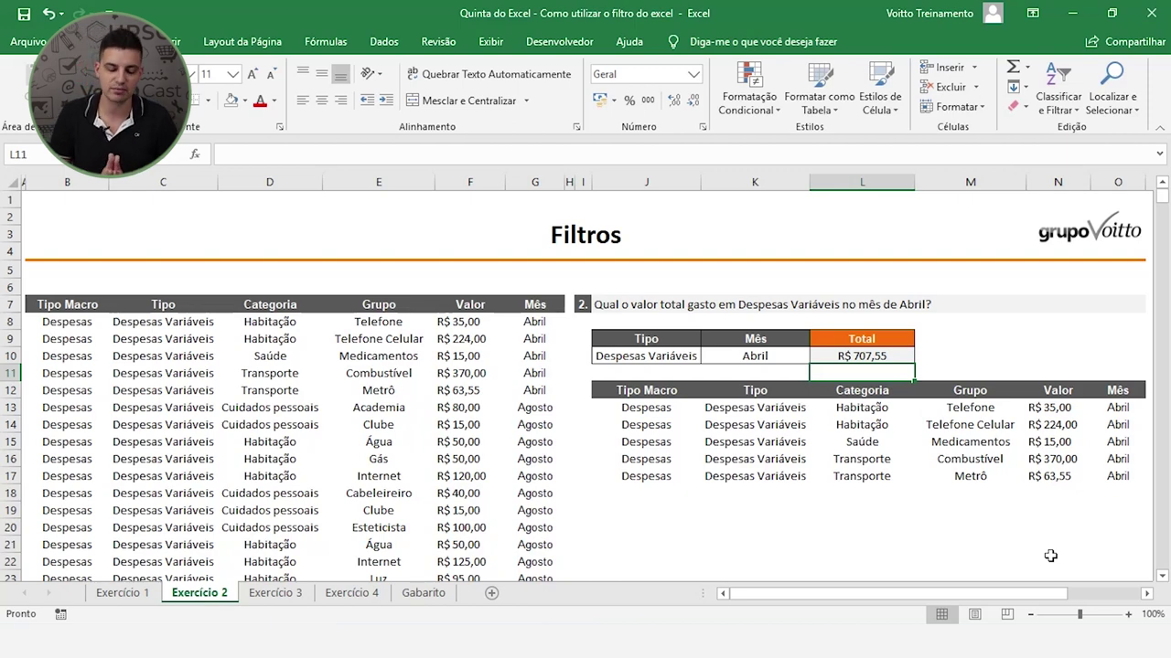
{"action": "left_click", "coordinate": [830, 525]}
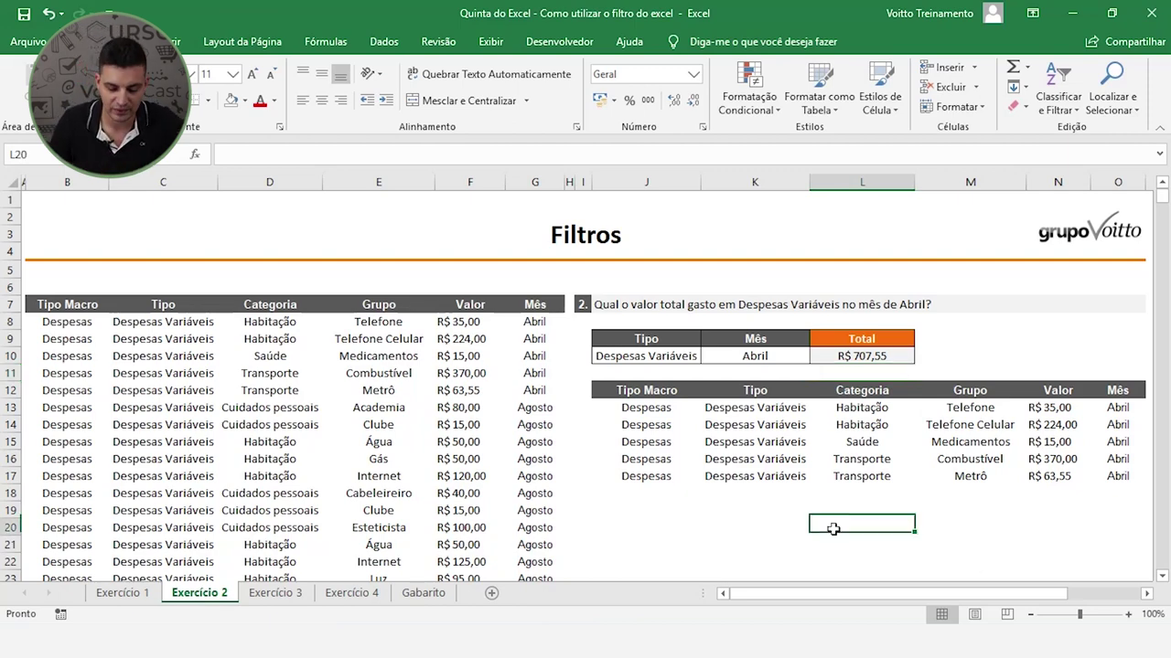
{"action": "left_click", "coordinate": [741, 496]}
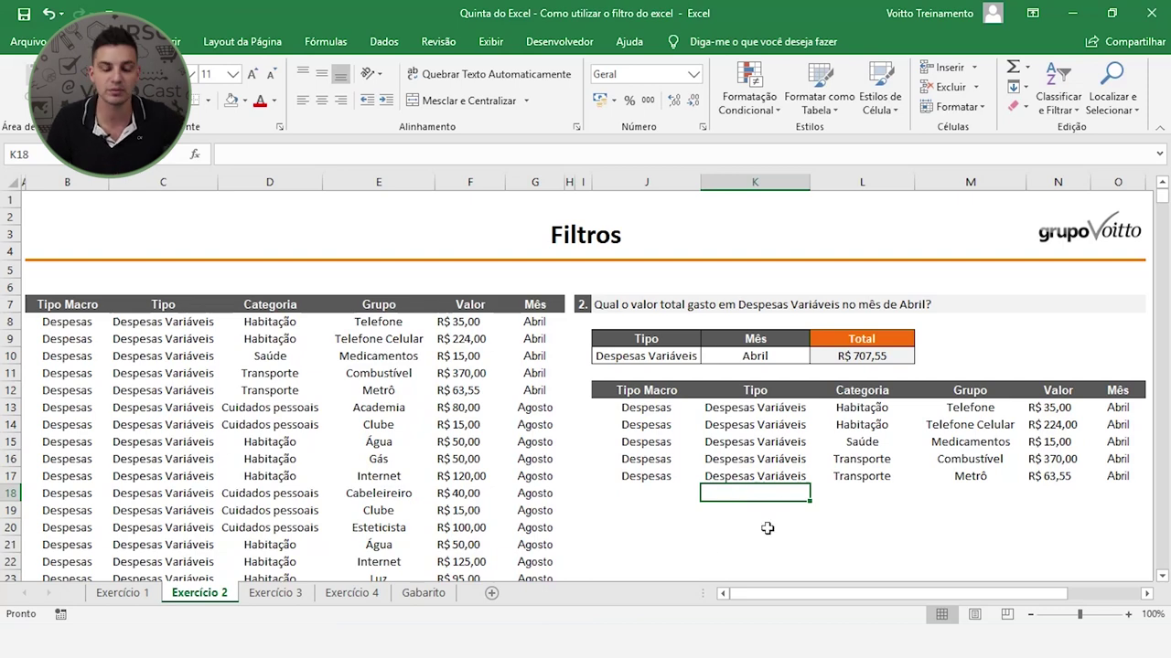
- On Exercício 3, replace the month criteria in K10:K12 with Abril, Maio and Junho
{"action": "left_click", "coordinate": [307, 595]}
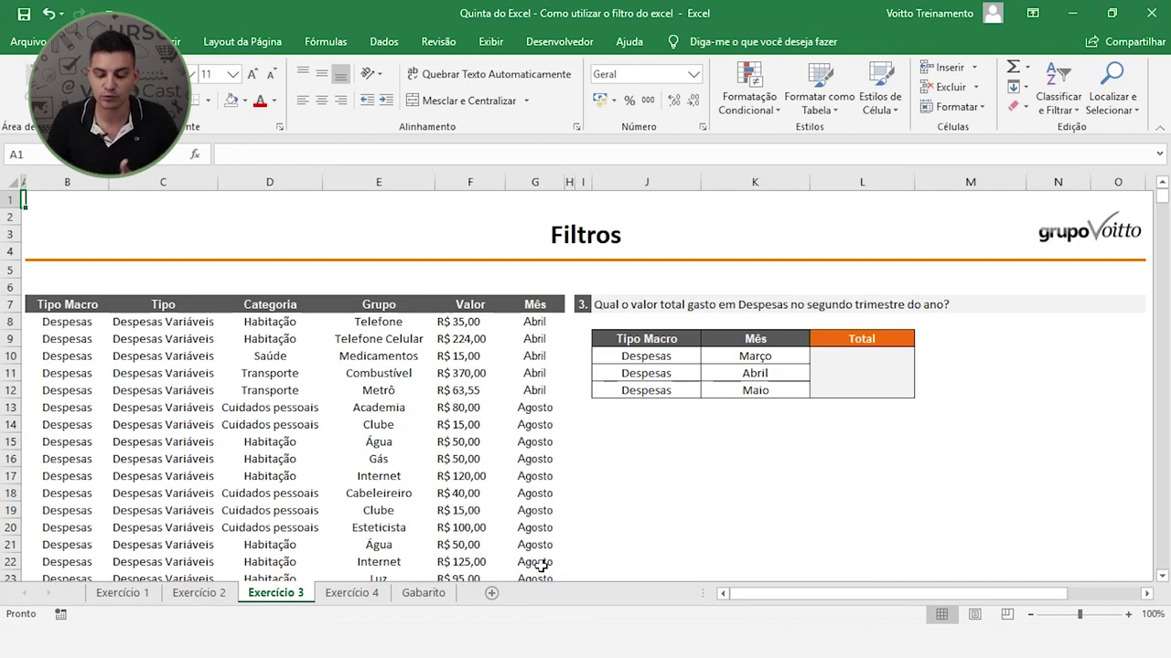
{"action": "left_click", "coordinate": [755, 356]}
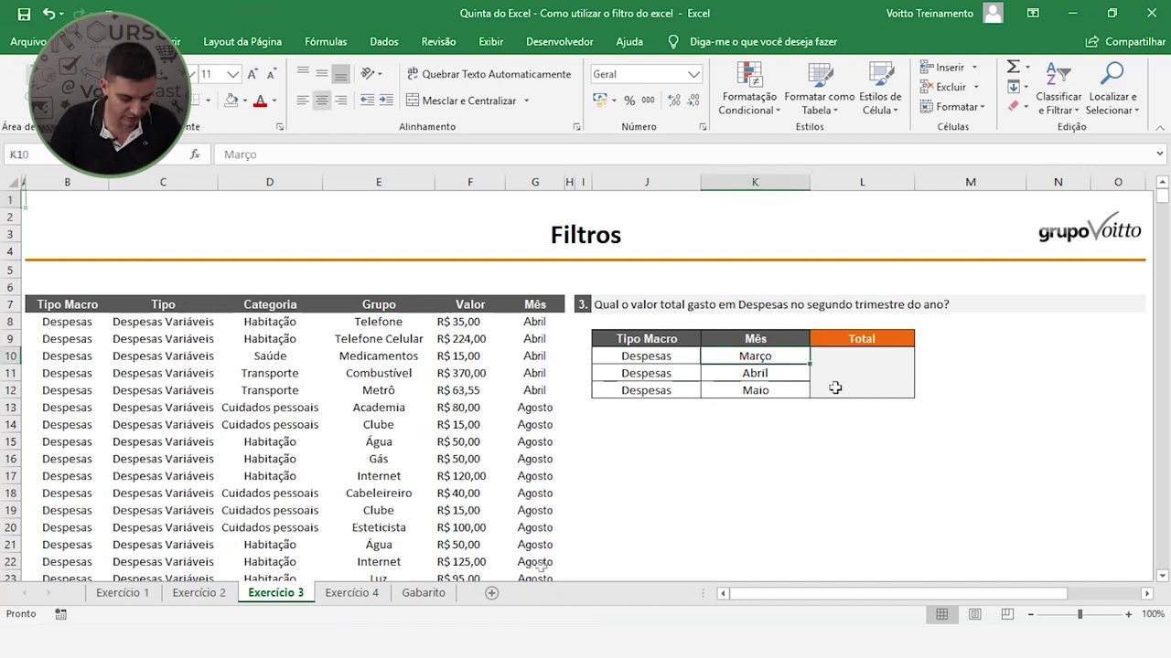
{"action": "type", "text": "Abril"}
{"action": "key", "text": "Return"}
{"action": "type", "text": "Maio"}
{"action": "key", "text": "Return"}
{"action": "type", "text": "Junho"}
{"action": "key", "text": "Return"}
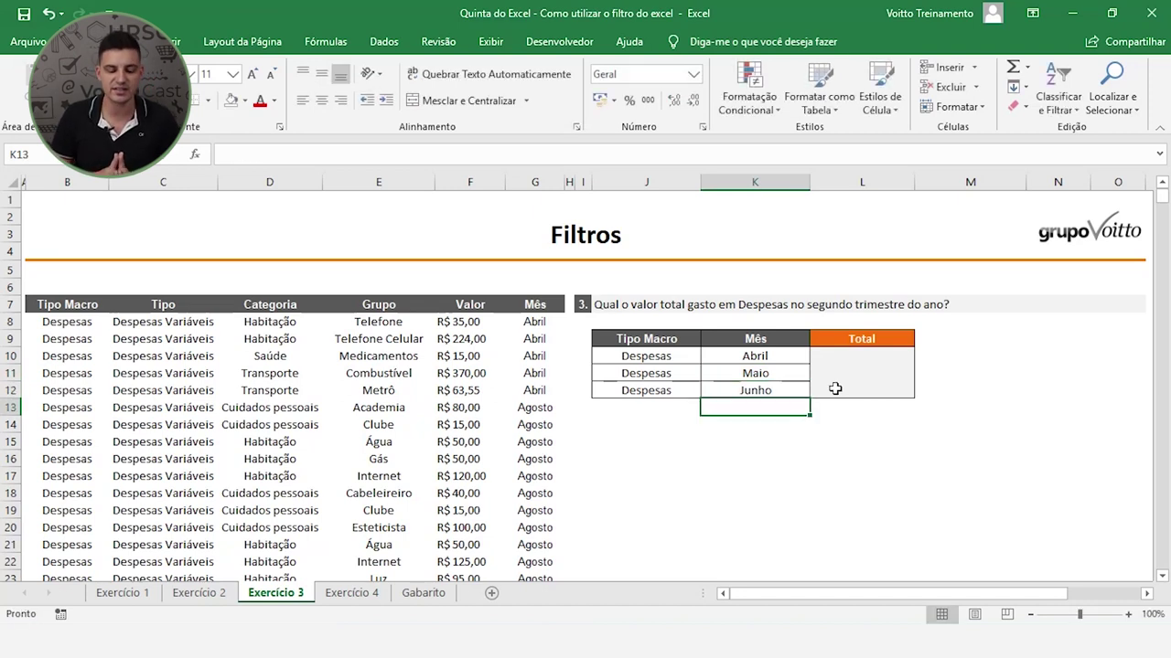
- Select the Despesas criteria, the month criteria and the Mês data column to inspect them
{"action": "left_click_drag", "start_coordinate": [656, 357], "coordinate": [660, 391]}
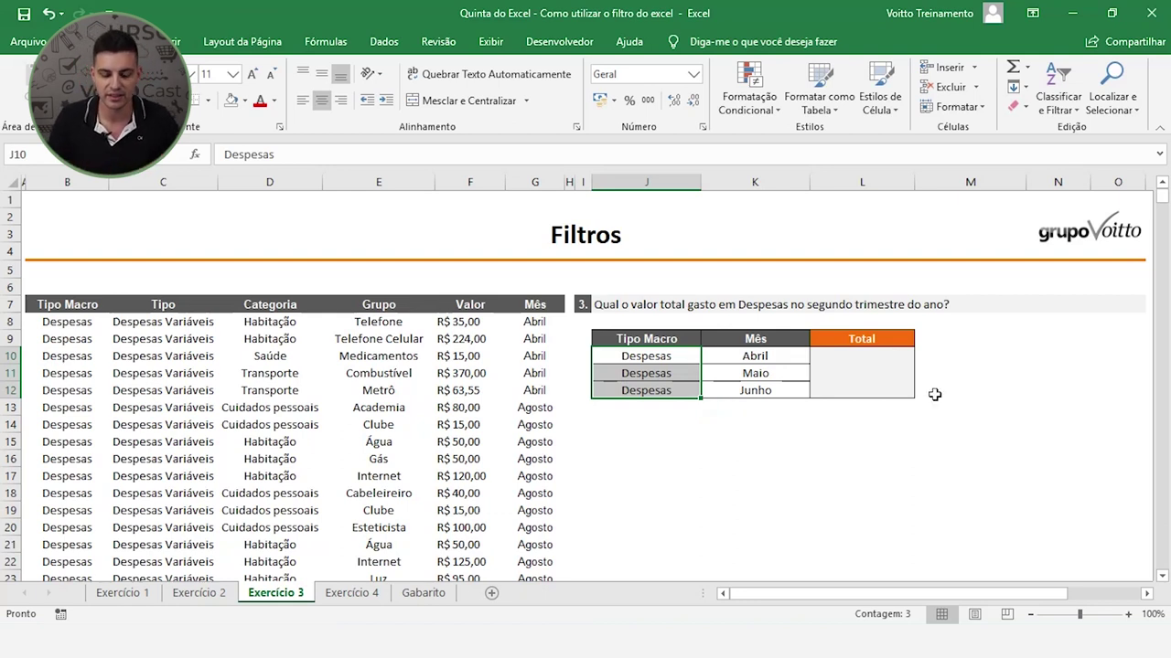
{"action": "left_click_drag", "start_coordinate": [775, 356], "coordinate": [776, 391]}
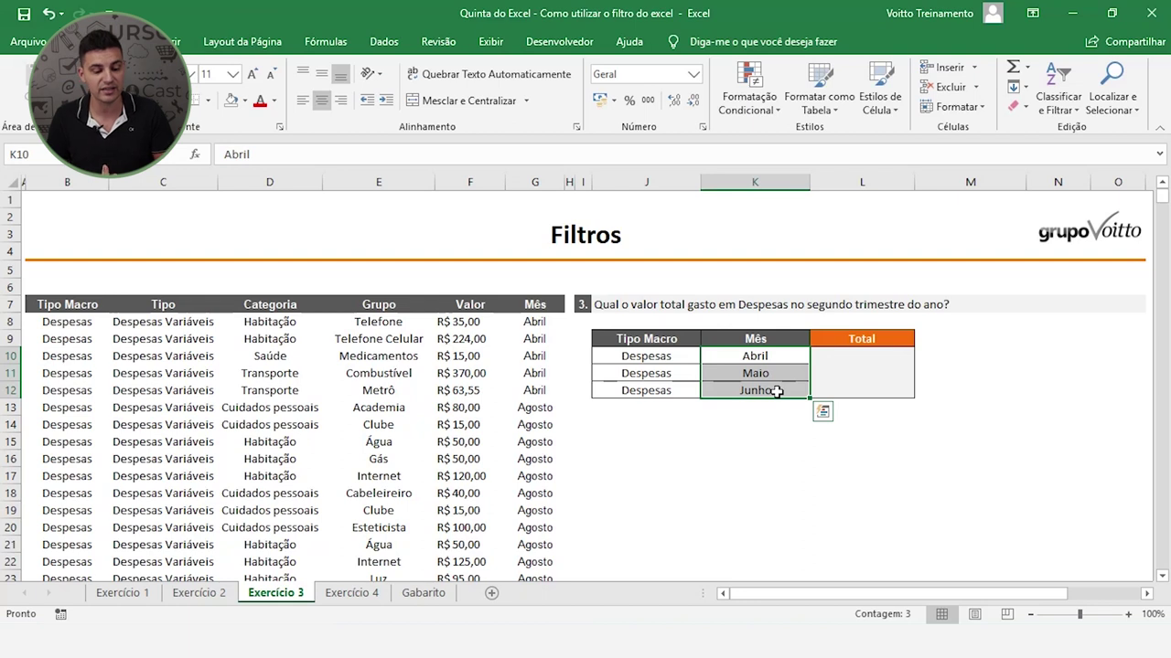
{"action": "left_click", "coordinate": [518, 181]}
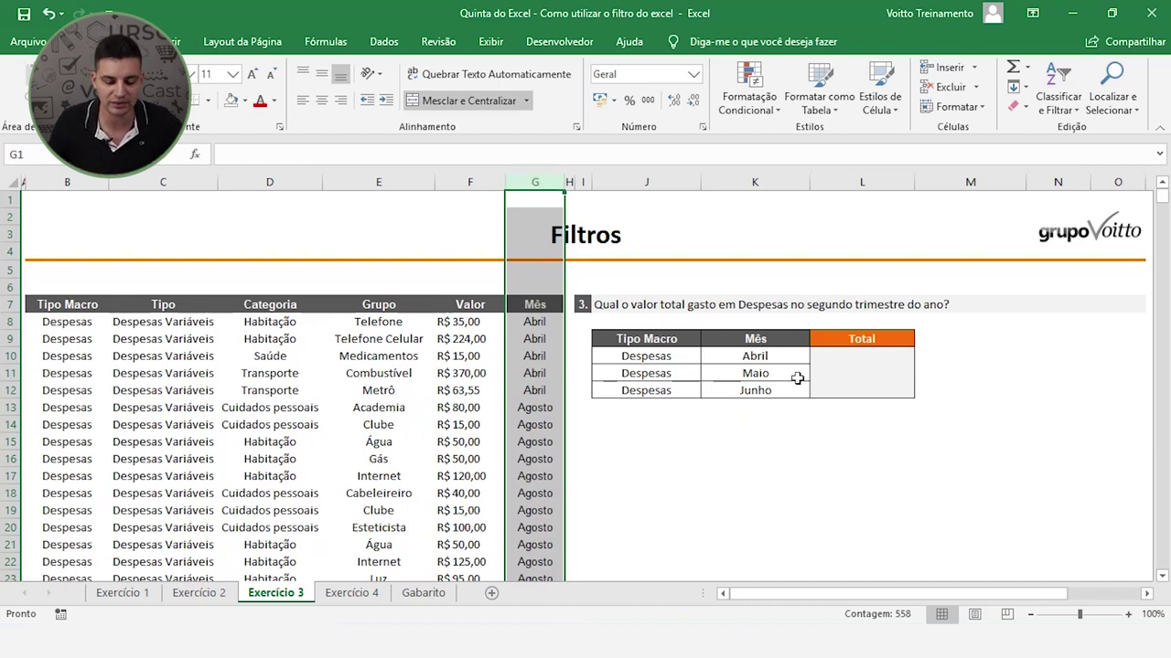
{"action": "left_click", "coordinate": [754, 440]}
{"action": "left_click_drag", "start_coordinate": [666, 357], "coordinate": [672, 388]}
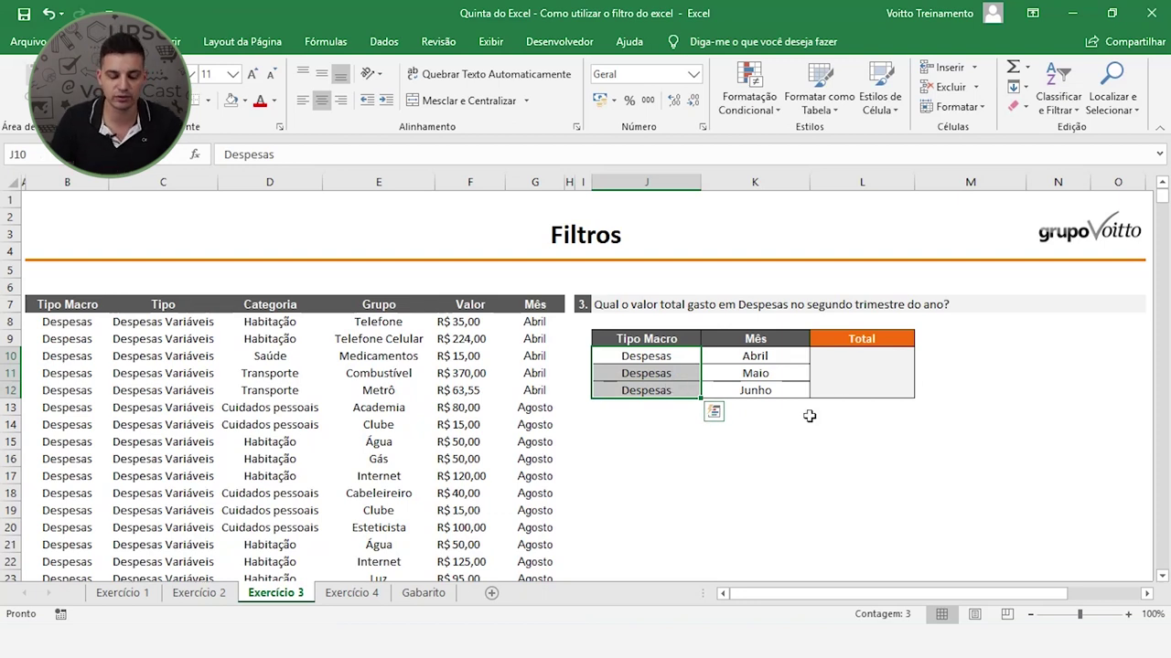
{"action": "left_click", "coordinate": [754, 424]}
{"action": "left_click_drag", "start_coordinate": [671, 356], "coordinate": [673, 389]}
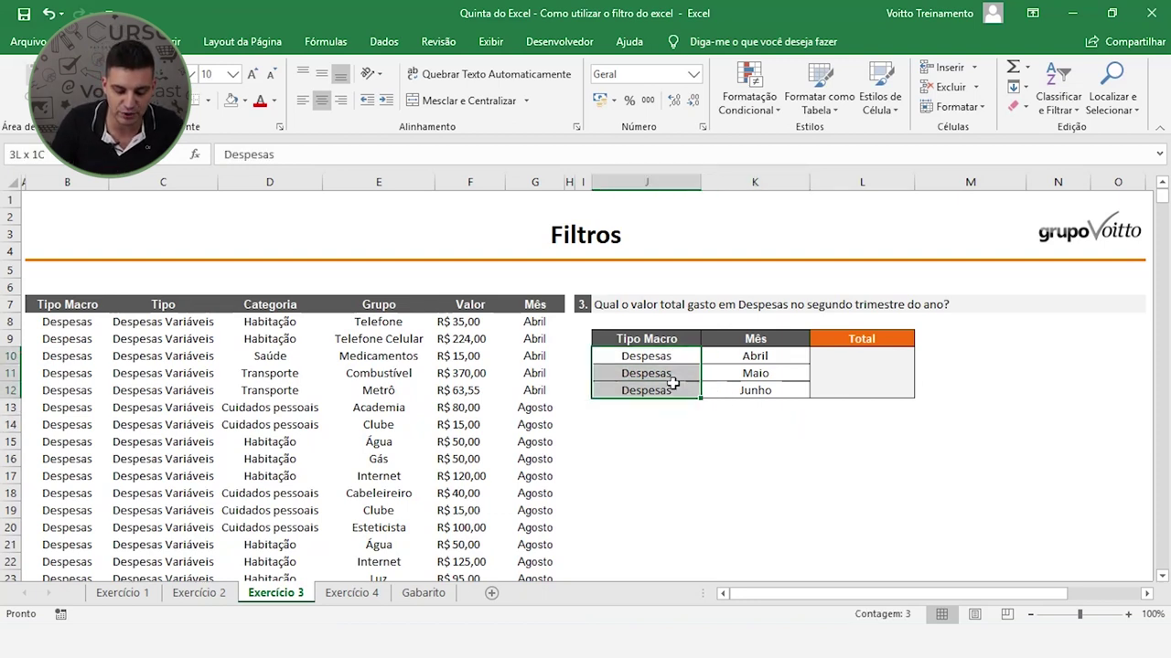
{"action": "left_click", "coordinate": [466, 101]}
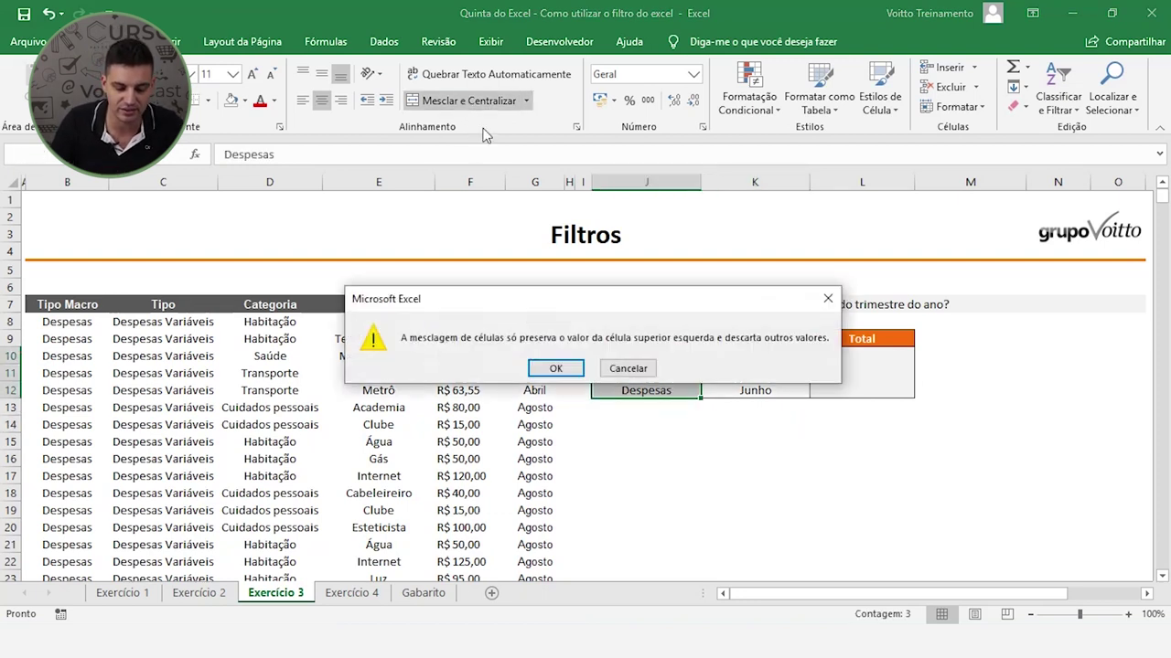
{"action": "left_click", "coordinate": [828, 298]}
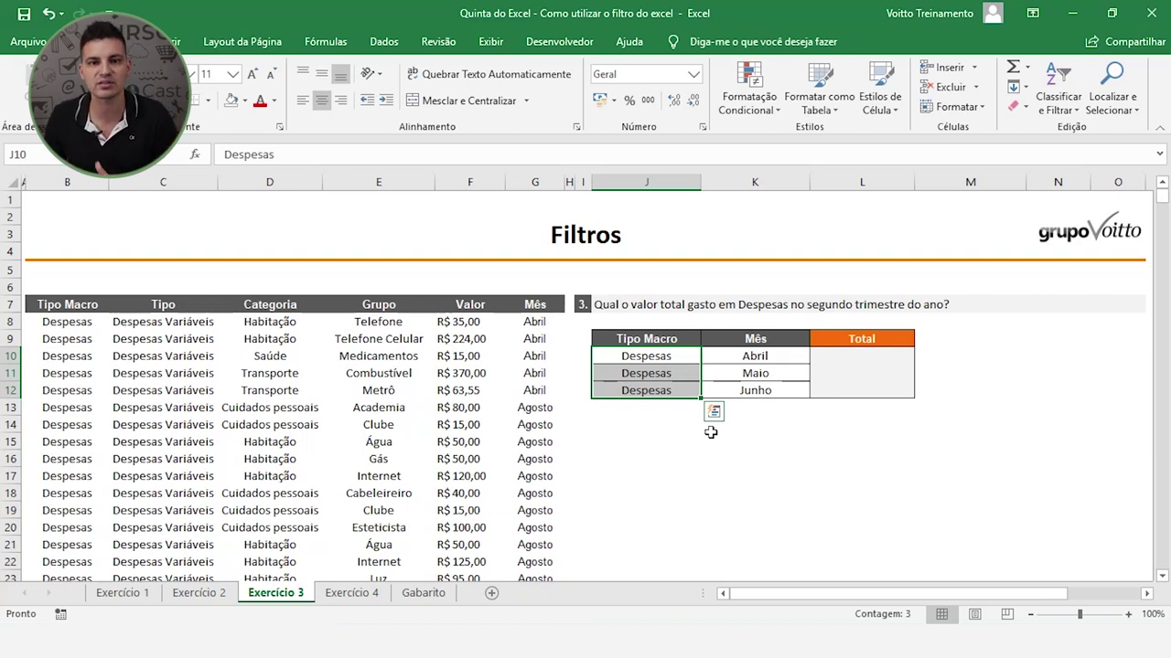
{"action": "left_click", "coordinate": [839, 468]}
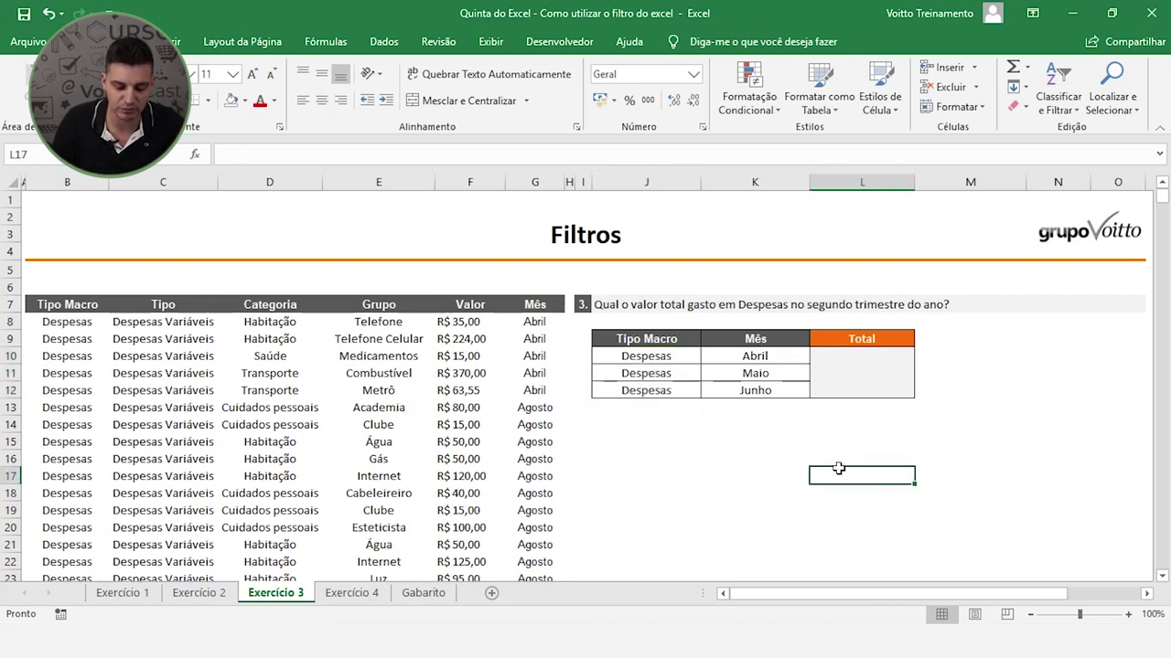
{"action": "left_click", "coordinate": [631, 413]}
{"action": "left_click", "coordinate": [603, 425]}
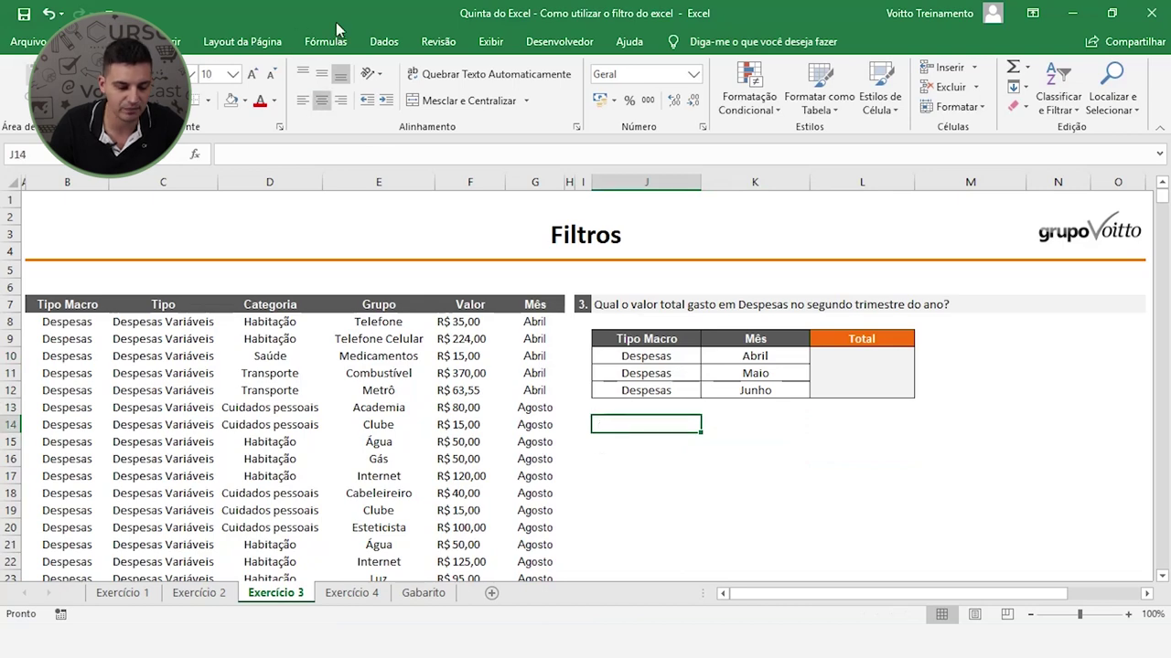
{"action": "left_click", "coordinate": [384, 41]}
- Run the advanced filter with criteria range J9:K12, copying matching Despesas rows to J14
{"action": "left_click", "coordinate": [540, 108]}
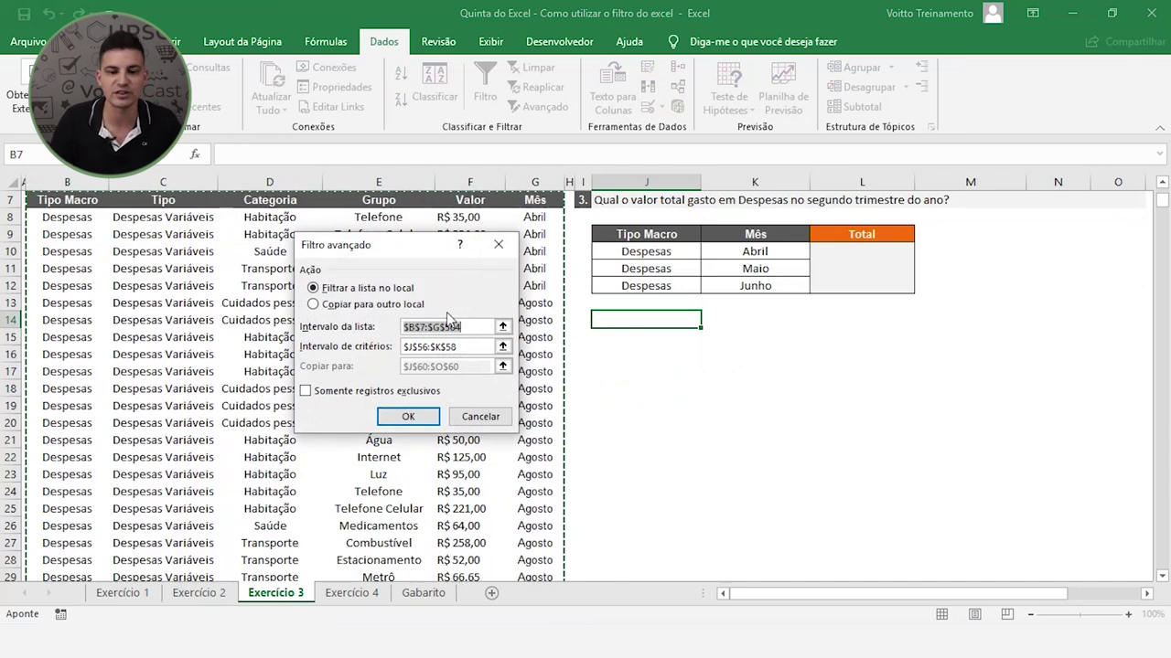
{"action": "left_click", "coordinate": [505, 348]}
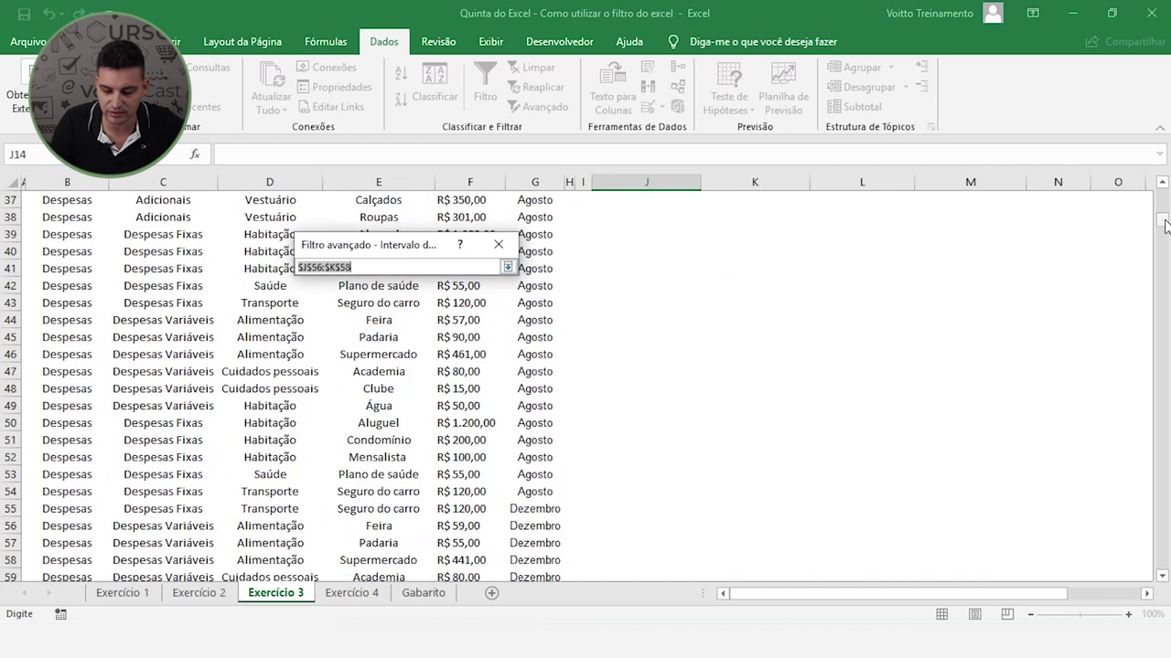
{"action": "left_click_drag", "start_coordinate": [1164, 224], "coordinate": [1163, 194]}
{"action": "left_click_drag", "start_coordinate": [658, 336], "coordinate": [736, 389]}
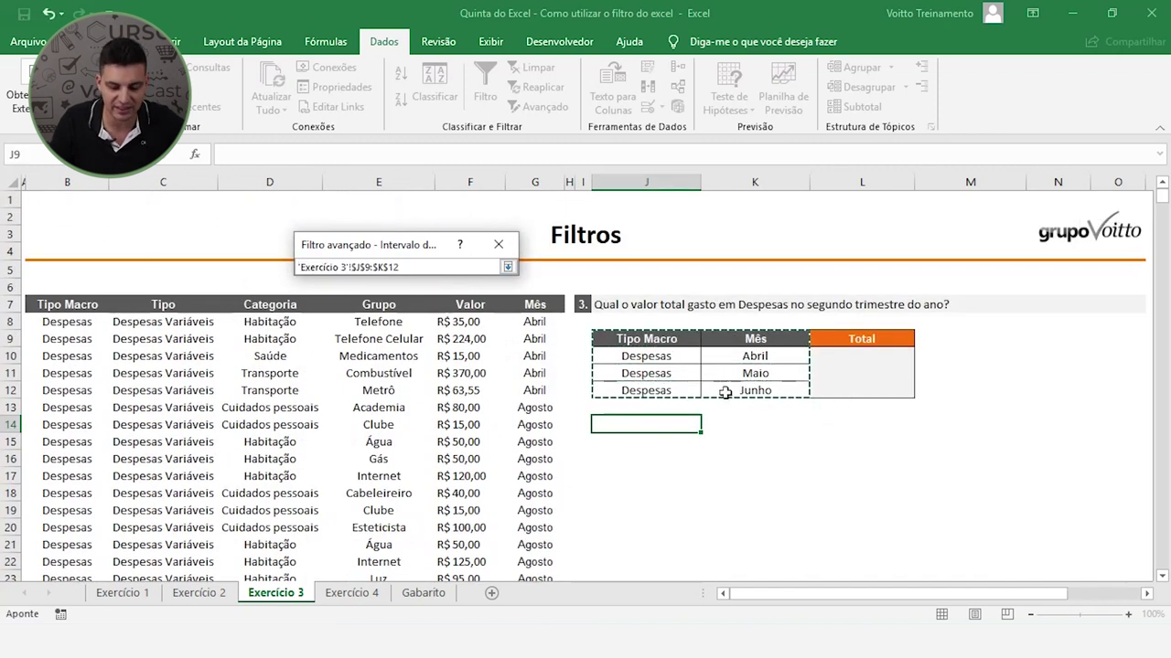
{"action": "left_click", "coordinate": [507, 266]}
{"action": "left_click", "coordinate": [313, 305]}
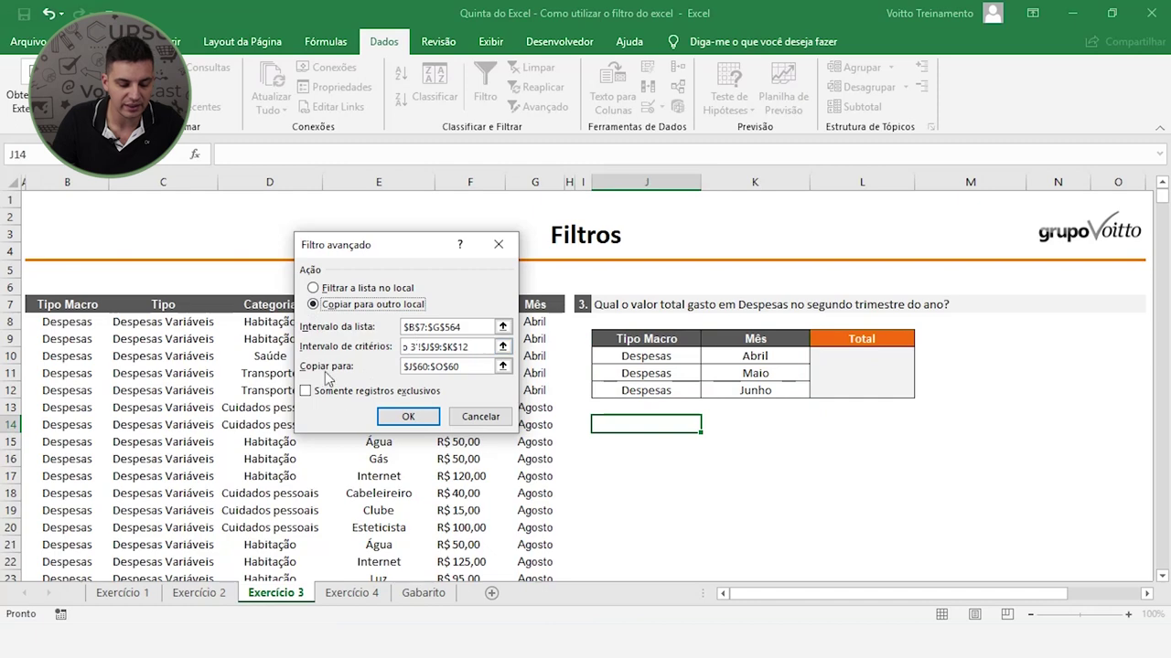
{"action": "left_click", "coordinate": [502, 366]}
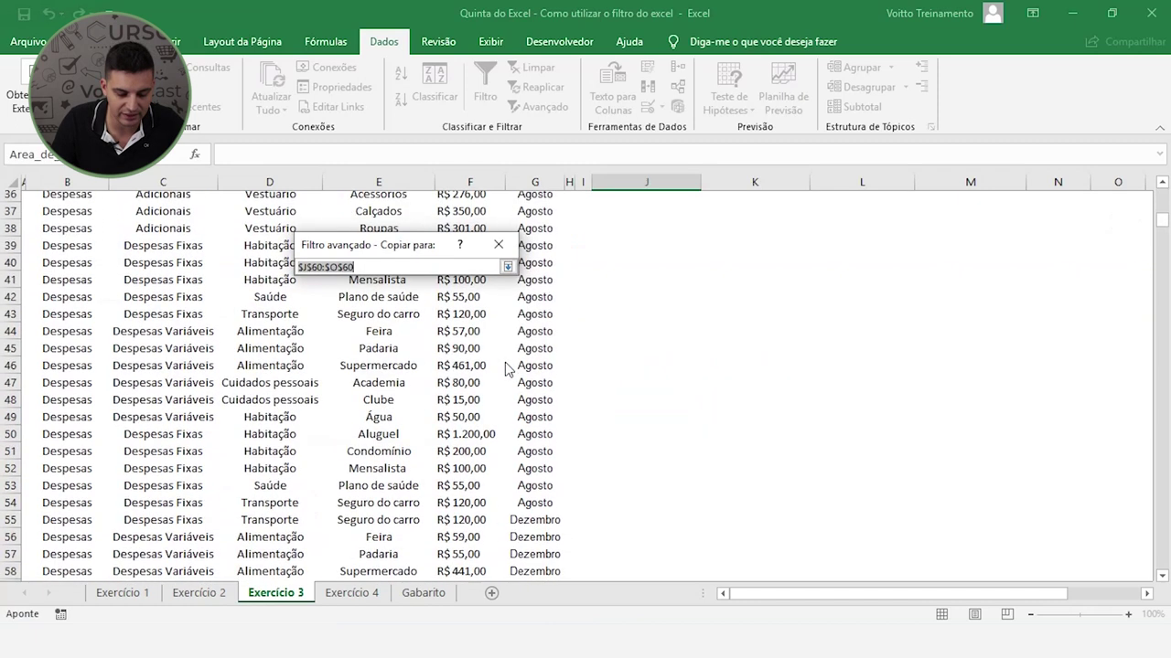
{"action": "left_click_drag", "start_coordinate": [1160, 229], "coordinate": [1160, 194]}
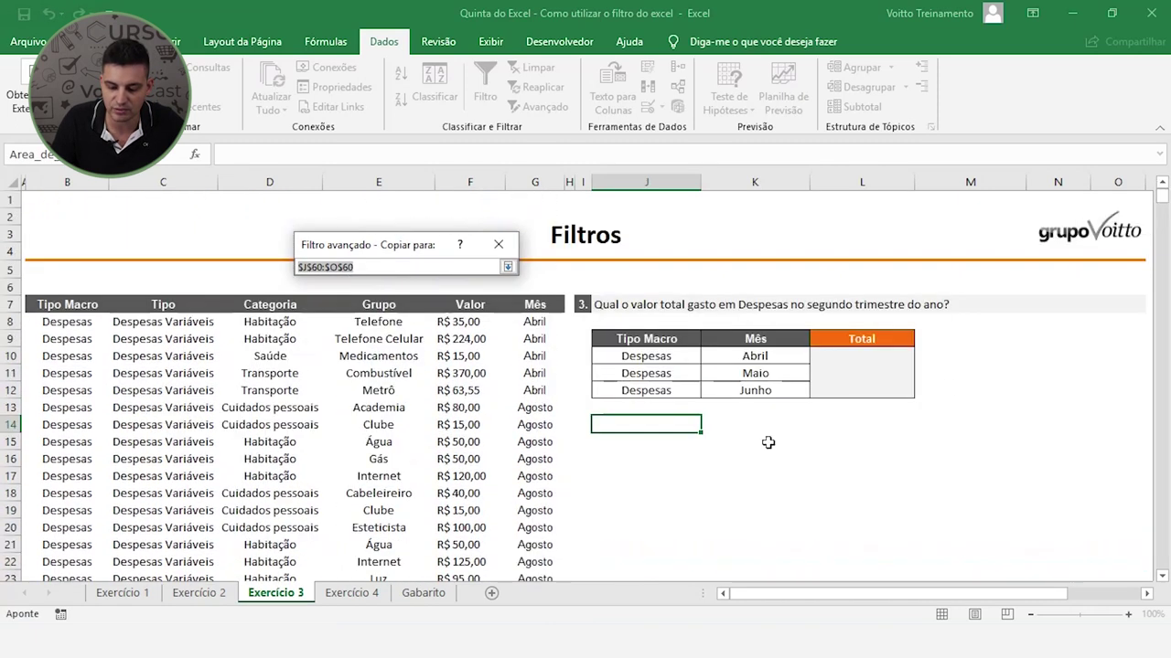
{"action": "left_click", "coordinate": [679, 425]}
{"action": "left_click", "coordinate": [508, 266]}
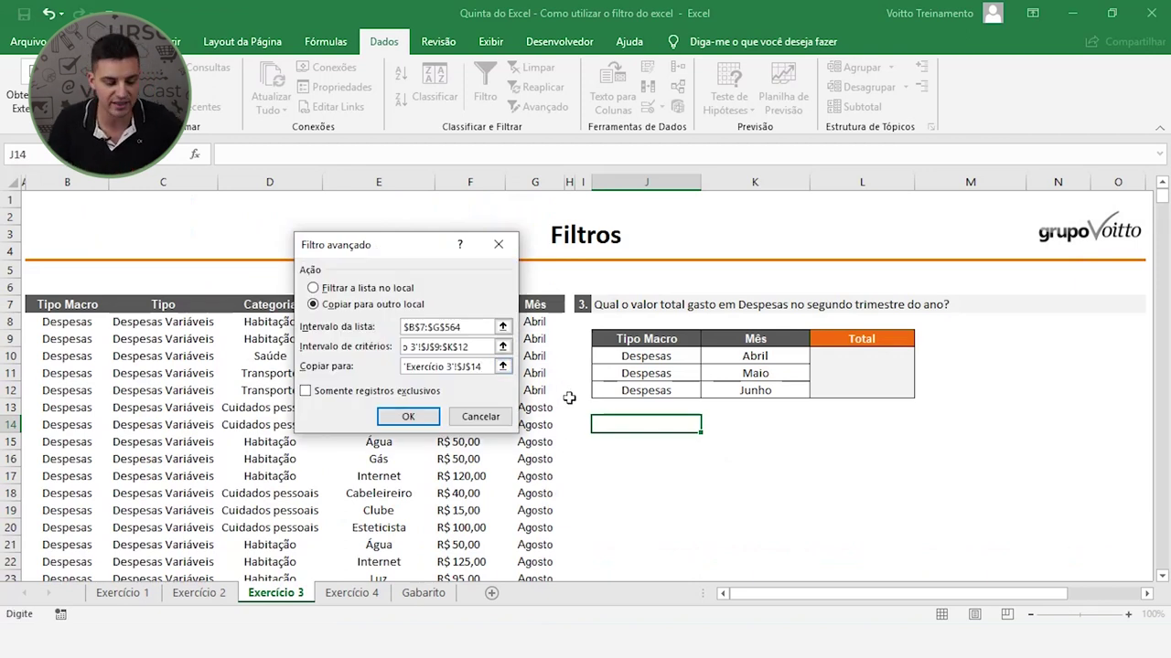
{"action": "left_click", "coordinate": [412, 417]}
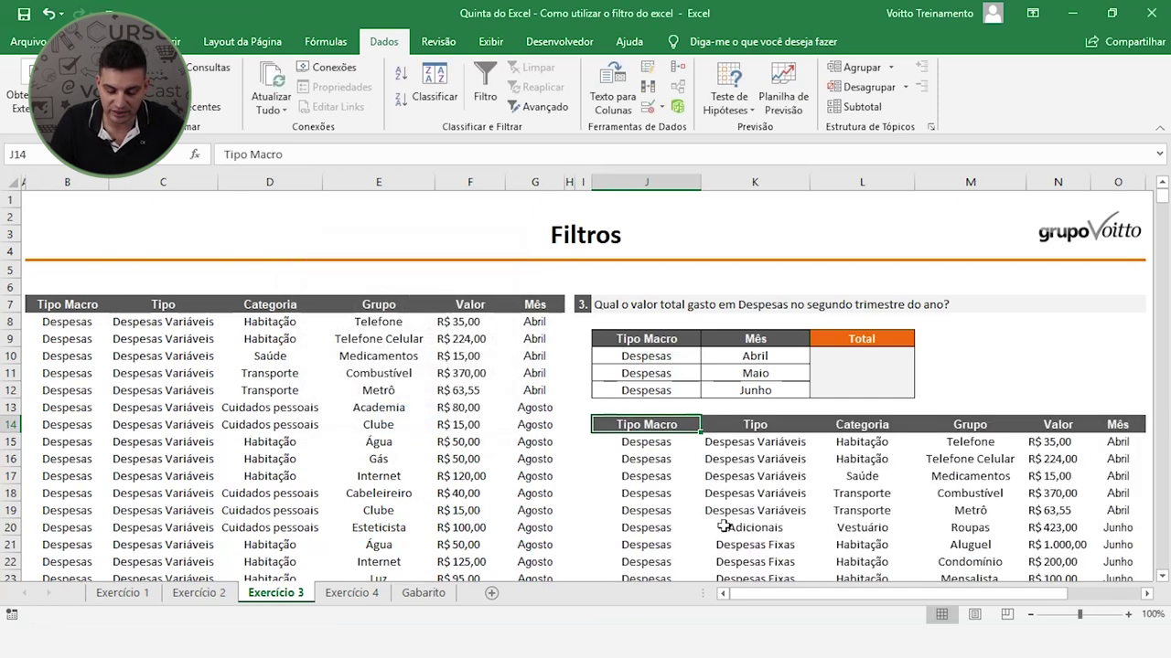
- Review the copied Tipo Macro and month values of the Abril–Junho results
{"action": "scroll", "coordinate": [724, 527], "scroll_direction": "down", "scroll_amount": 1}
{"action": "scroll", "coordinate": [750, 522], "scroll_direction": "down", "scroll_amount": 1}
{"action": "scroll", "coordinate": [777, 518], "scroll_direction": "down", "scroll_amount": 1}
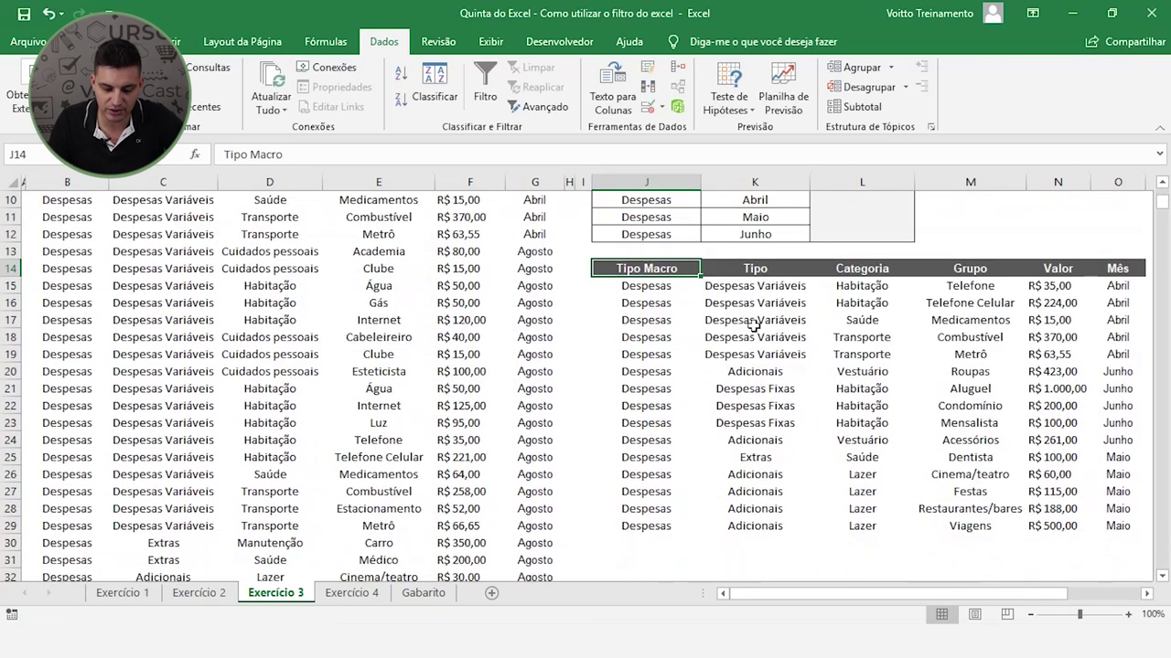
{"action": "scroll", "coordinate": [702, 368], "scroll_direction": "up", "scroll_amount": 2}
{"action": "left_click_drag", "start_coordinate": [665, 391], "coordinate": [672, 564]}
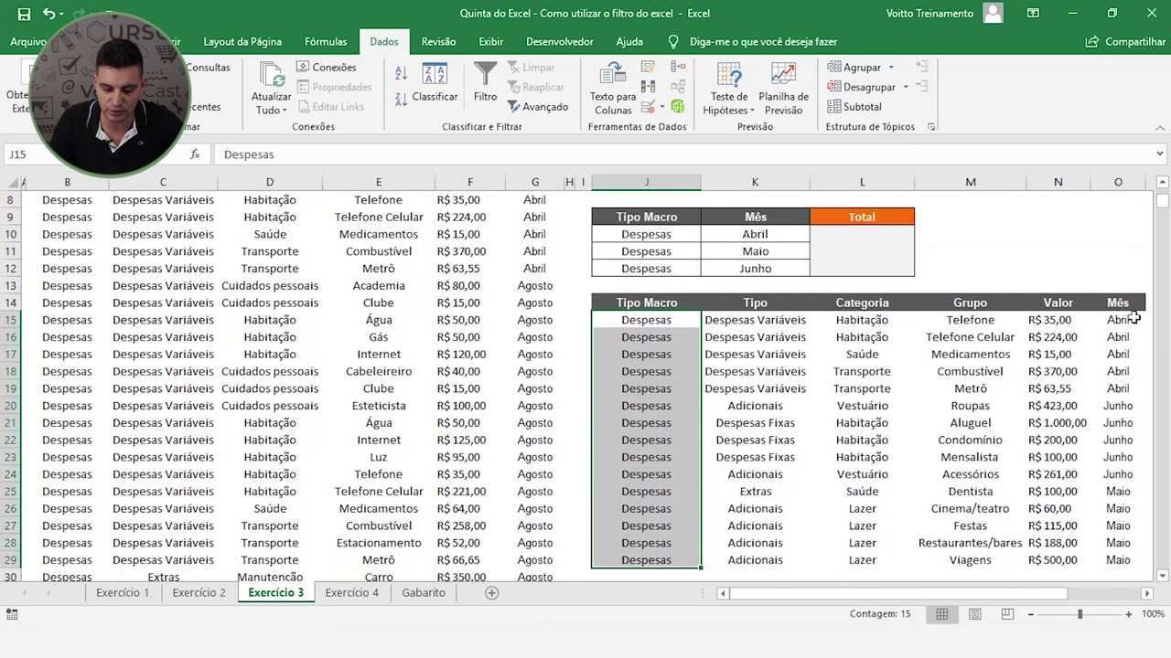
{"action": "left_click_drag", "start_coordinate": [1128, 320], "coordinate": [1139, 557]}
{"action": "scroll", "coordinate": [942, 483], "scroll_direction": "up", "scroll_amount": 3}
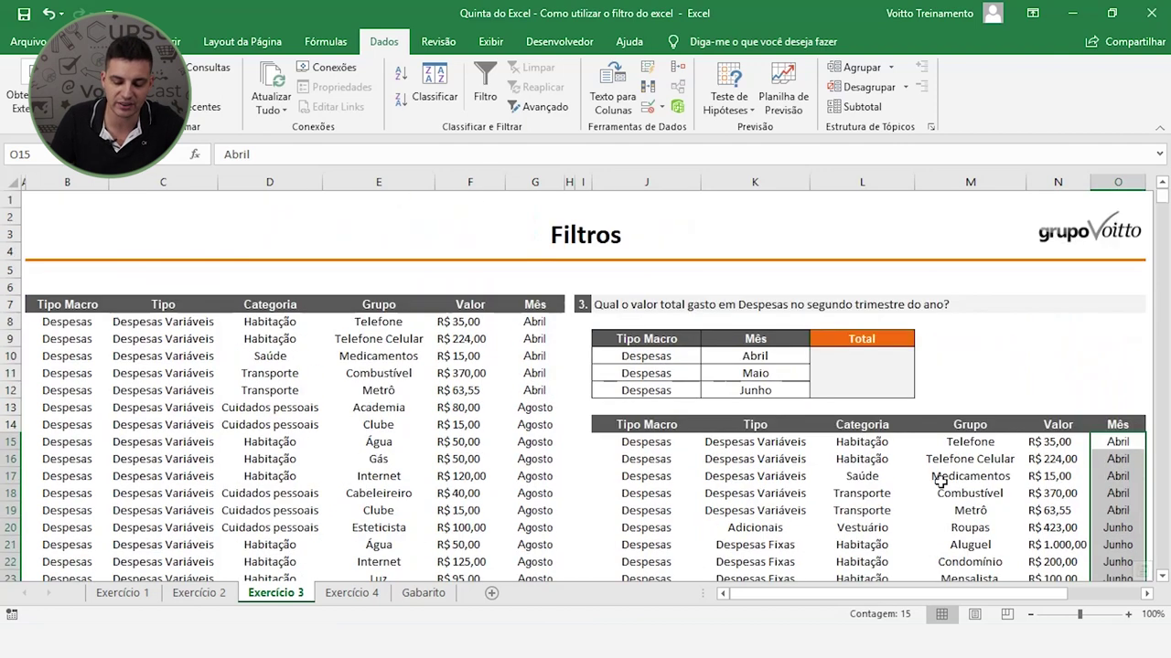
- AutoSum the copied Valor values N15:N29 into the merged Total cell L10, giving R$ 3.654,55
{"action": "left_click", "coordinate": [857, 369]}
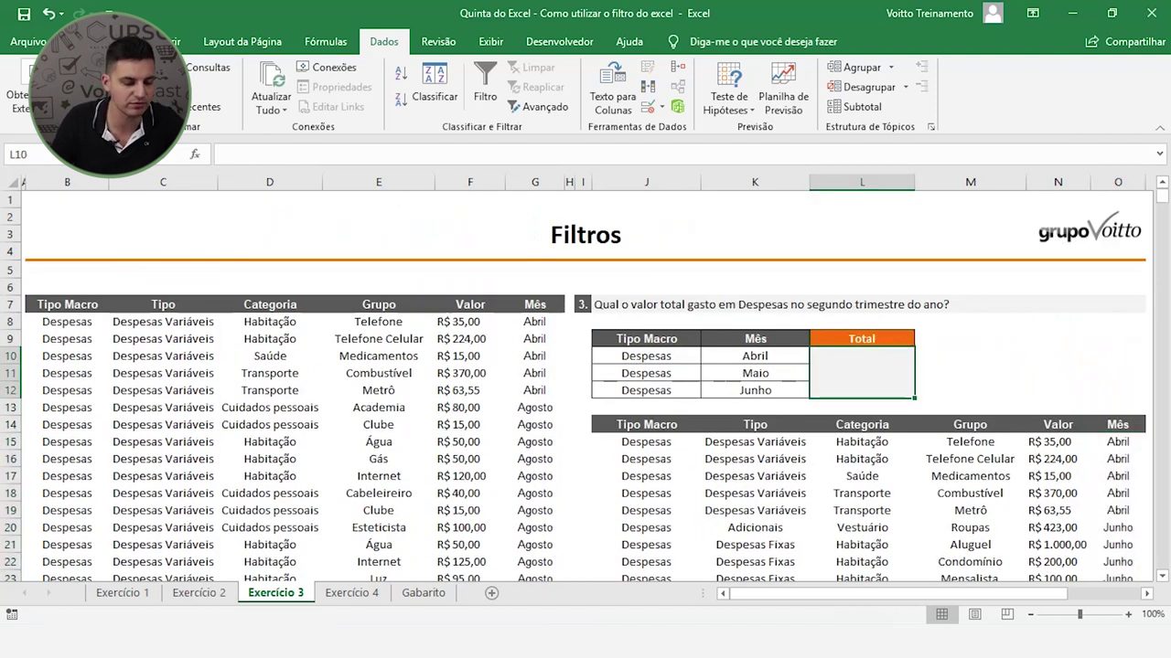
{"action": "left_click", "coordinate": [137, 42]}
{"action": "left_click", "coordinate": [1014, 66]}
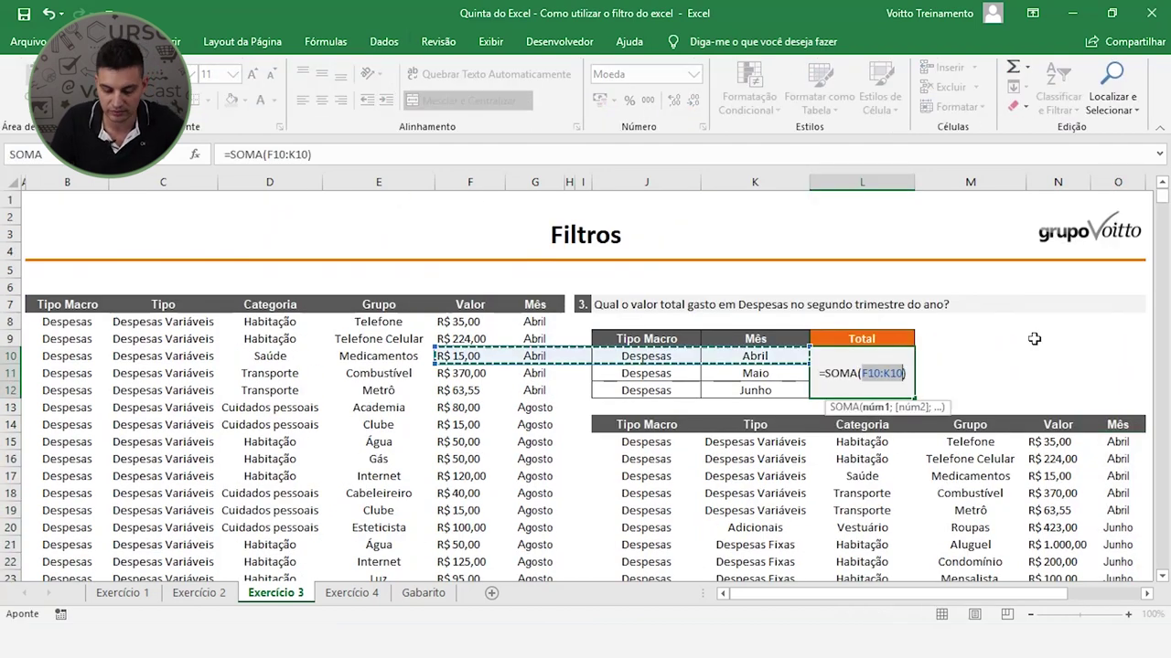
{"action": "scroll", "coordinate": [1050, 391], "scroll_direction": "down", "scroll_amount": 1}
{"action": "left_click_drag", "start_coordinate": [1050, 390], "coordinate": [1059, 553]}
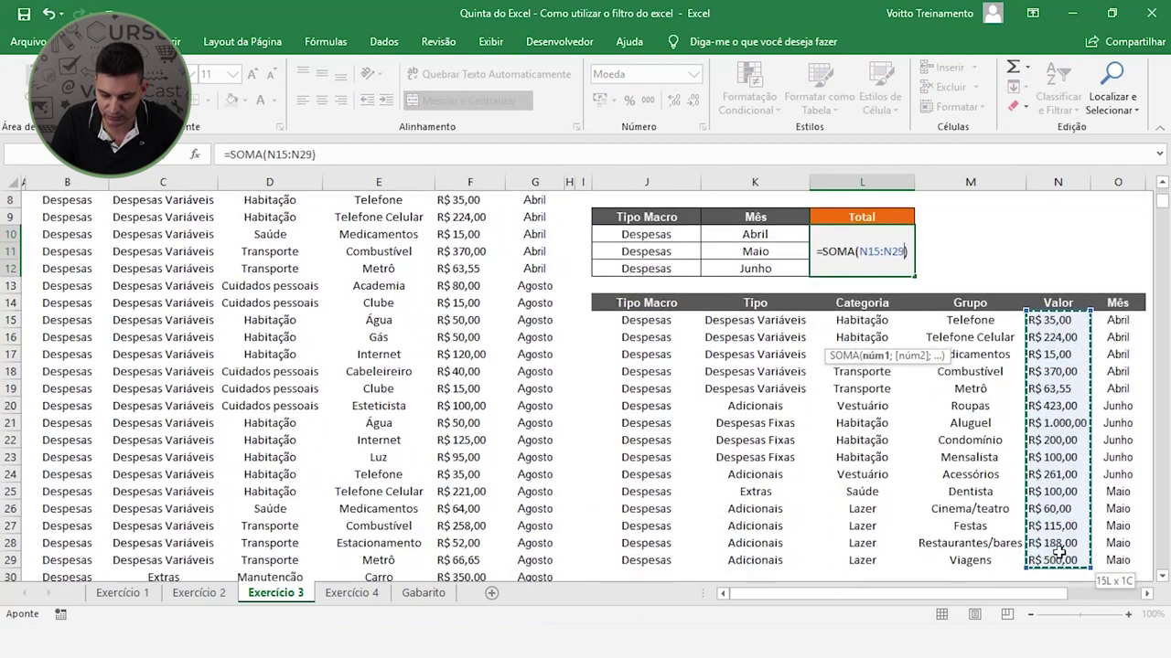
{"action": "key", "text": "Return"}
{"action": "scroll", "coordinate": [833, 318], "scroll_direction": "up", "scroll_amount": 3}
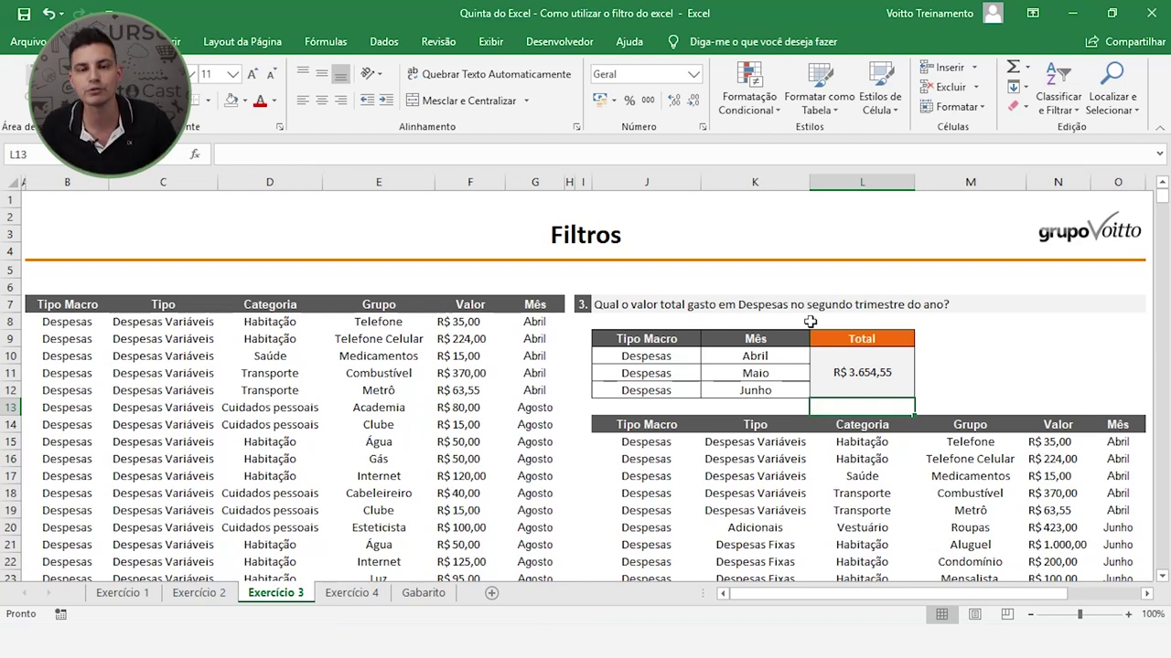
- Compare the criteria tables on Exercício 4 and Exercício 3, undoing an accidental move of the Despesas block
{"action": "left_click", "coordinate": [340, 596]}
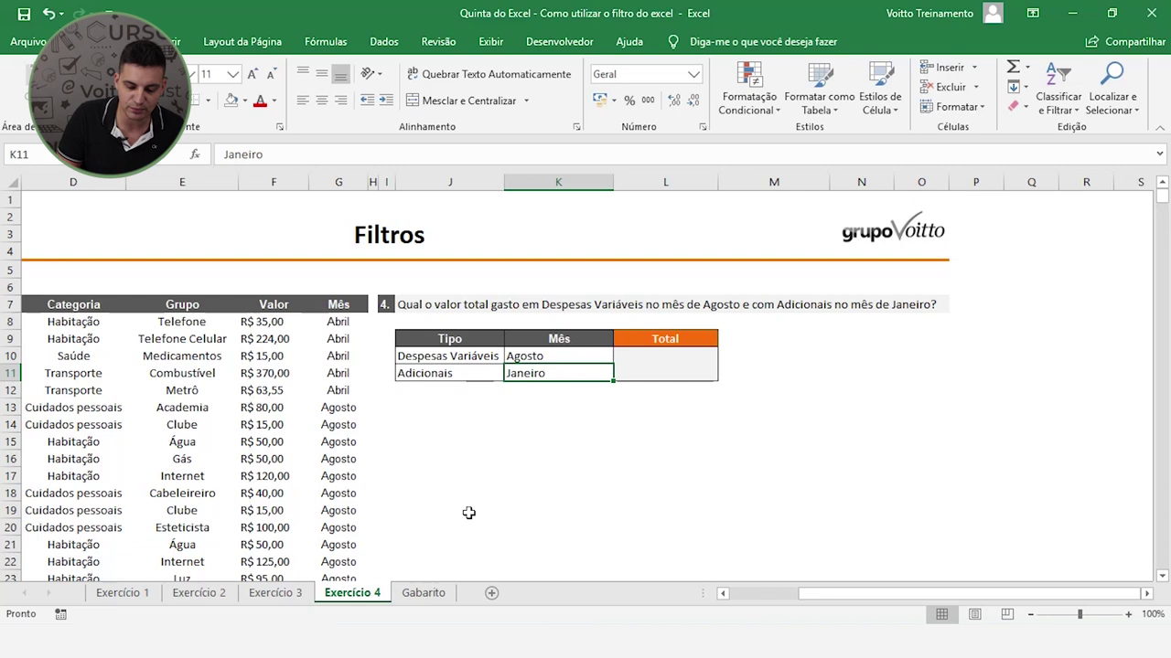
{"action": "left_click", "coordinate": [471, 355]}
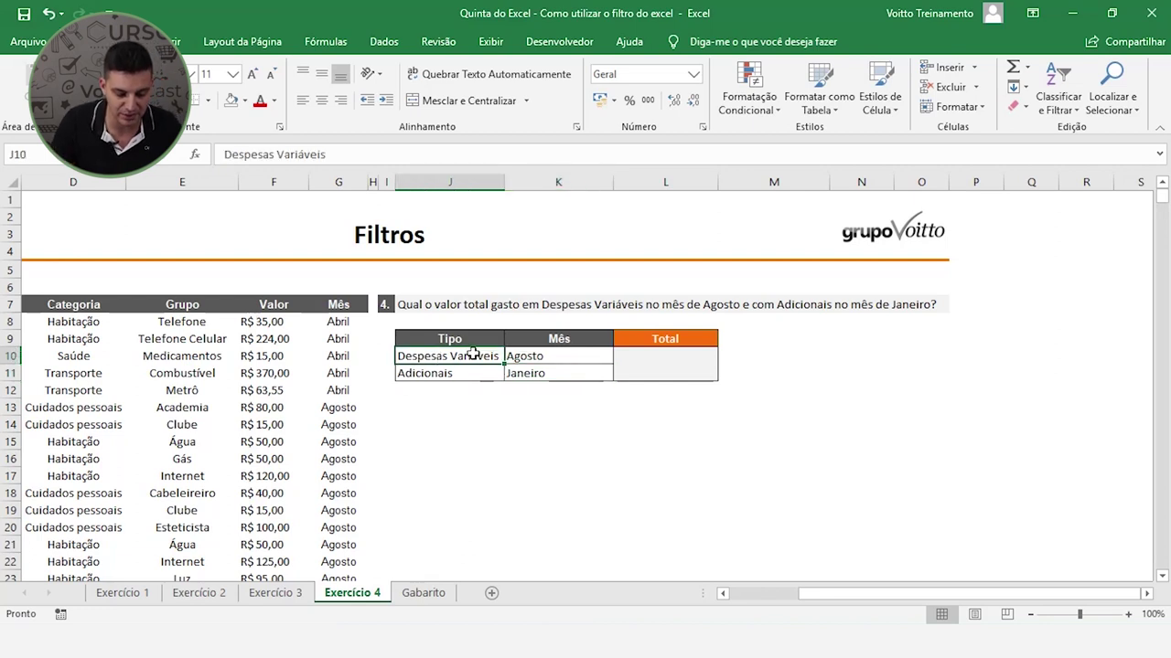
{"action": "left_click_drag", "start_coordinate": [504, 355], "coordinate": [512, 355]}
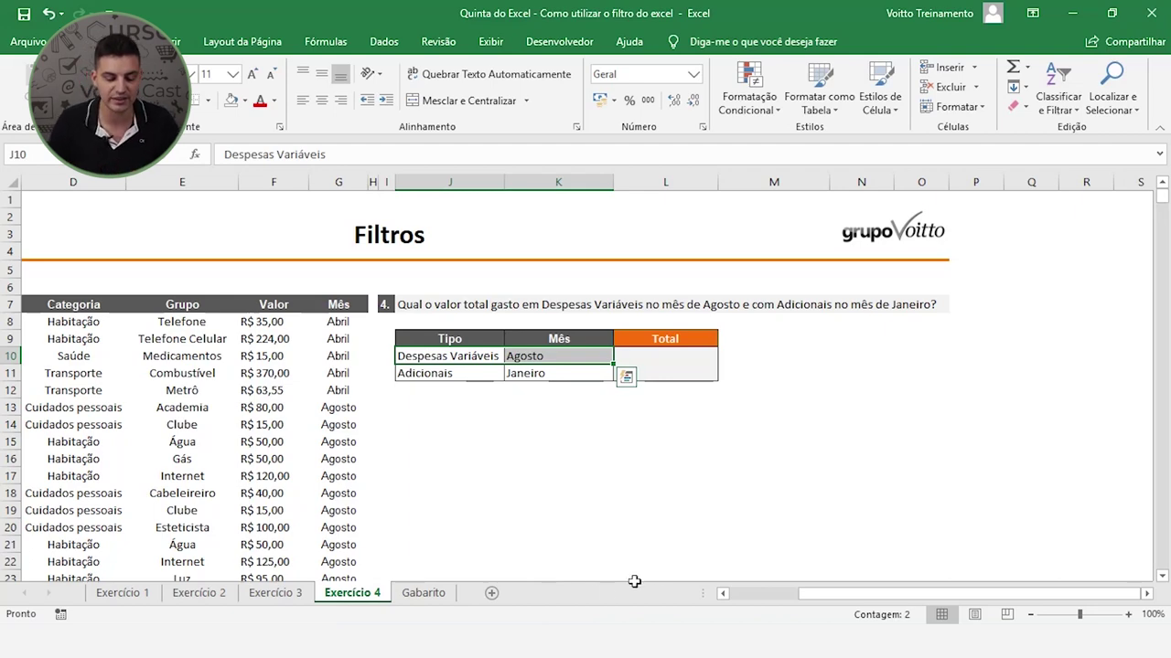
{"action": "left_click", "coordinate": [540, 458]}
{"action": "left_click", "coordinate": [276, 593]}
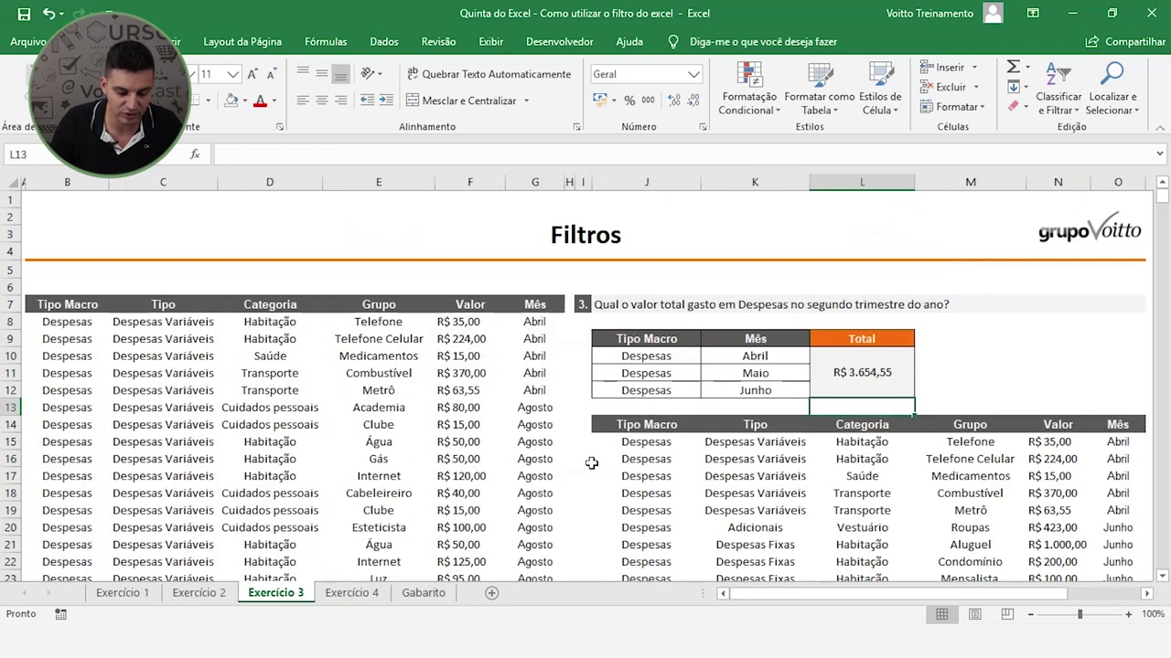
{"action": "left_click_drag", "start_coordinate": [660, 354], "coordinate": [660, 389]}
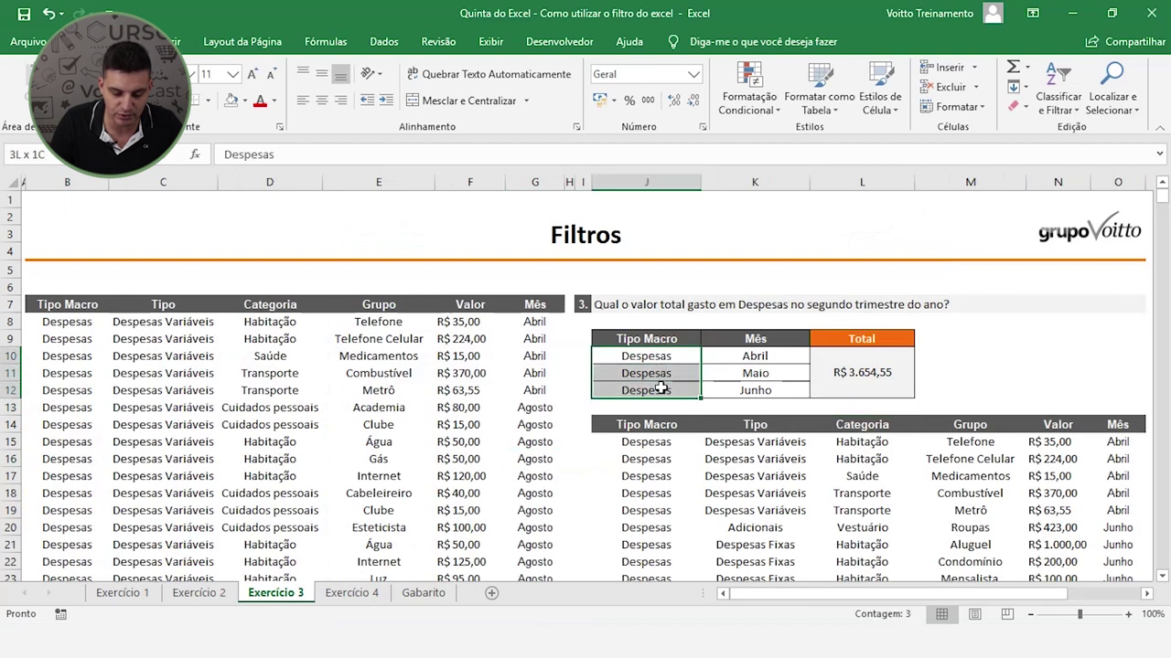
{"action": "left_click_drag", "start_coordinate": [667, 348], "coordinate": [669, 366]}
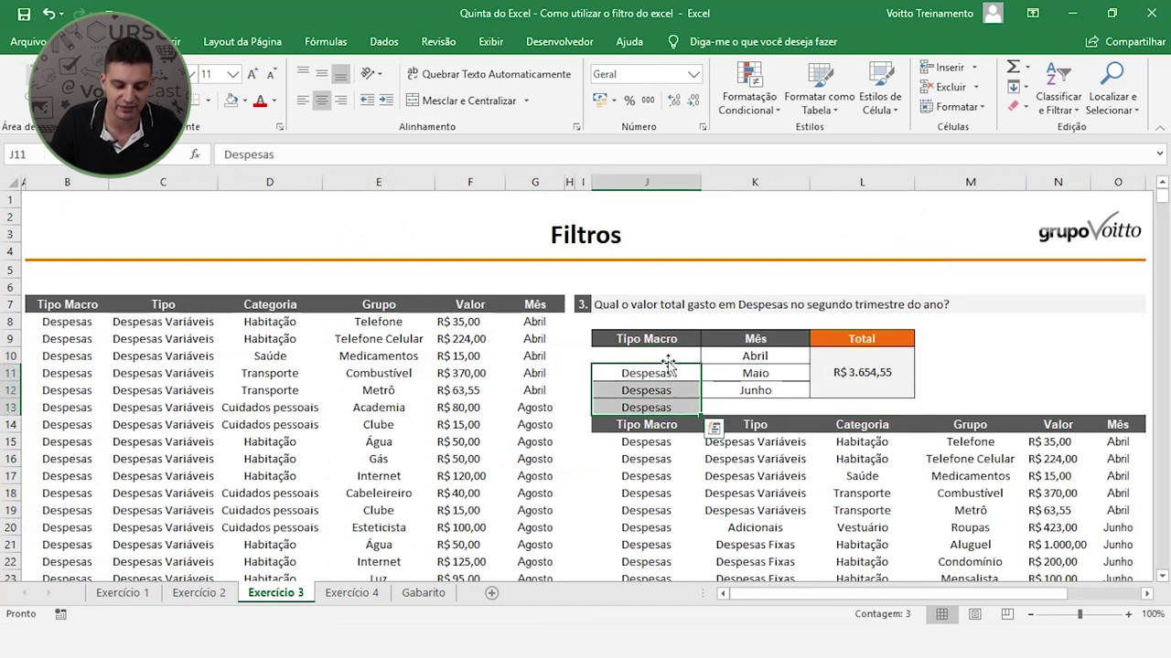
{"action": "key", "text": "ctrl+z"}
- On Exercício 4, check the Despesas Variáveis/Agosto and Adicionais/Janeiro criteria and select J13 for the results
{"action": "left_click", "coordinate": [354, 596]}
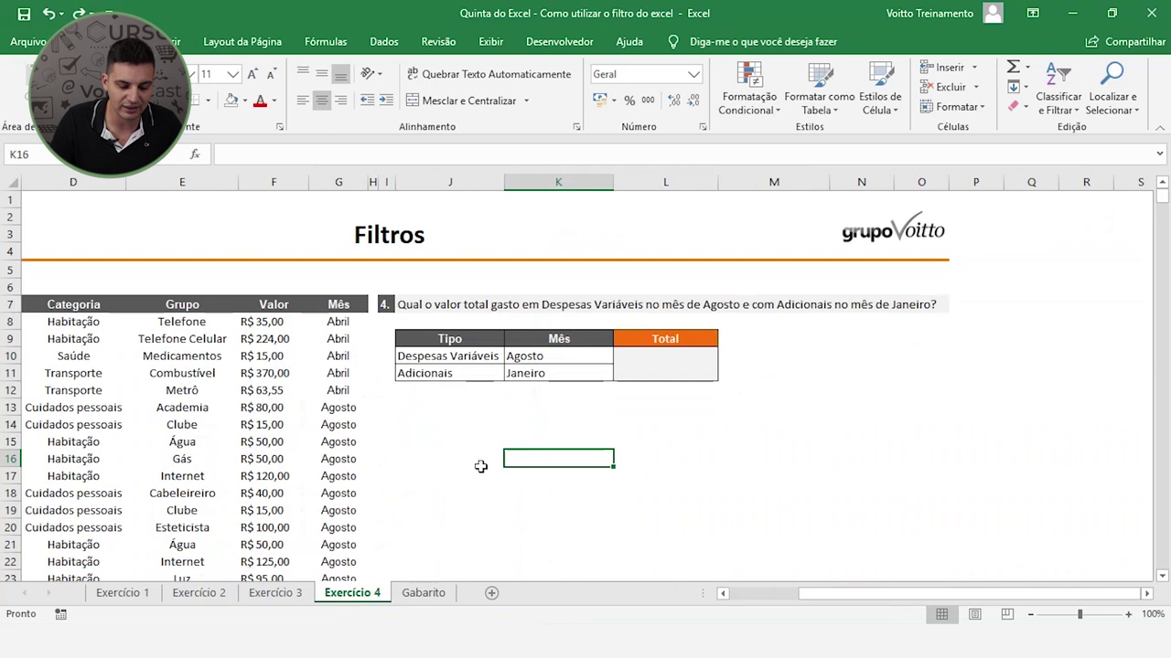
{"action": "left_click", "coordinate": [462, 353]}
{"action": "left_click", "coordinate": [484, 373]}
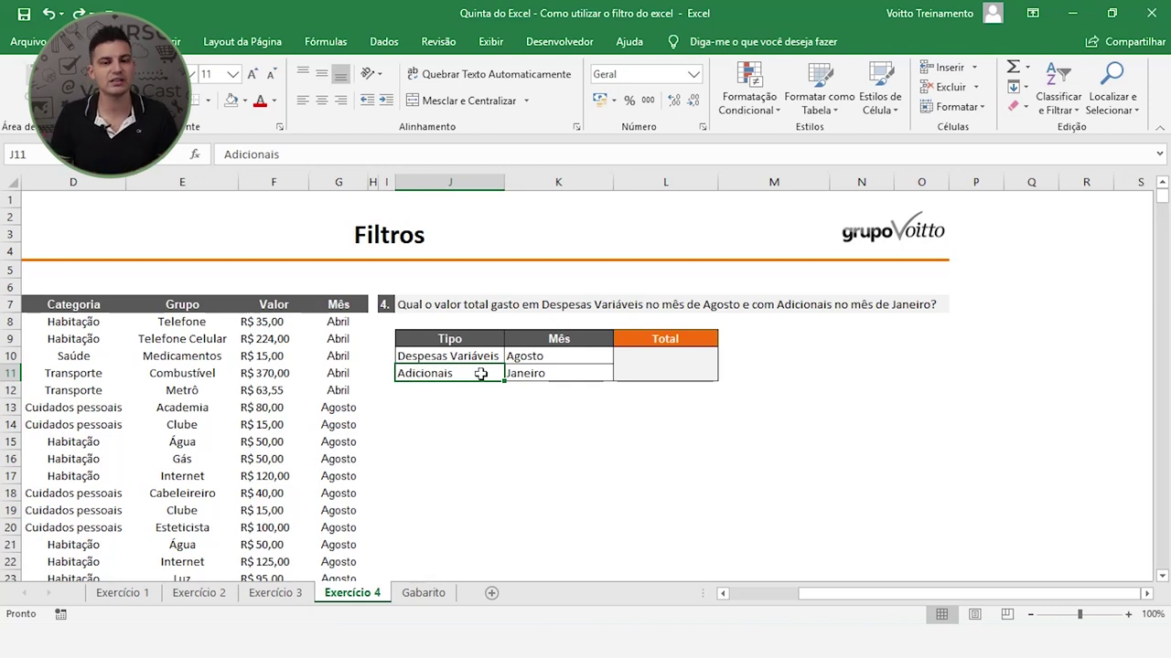
{"action": "left_click", "coordinate": [450, 400]}
{"action": "left_click", "coordinate": [384, 41]}
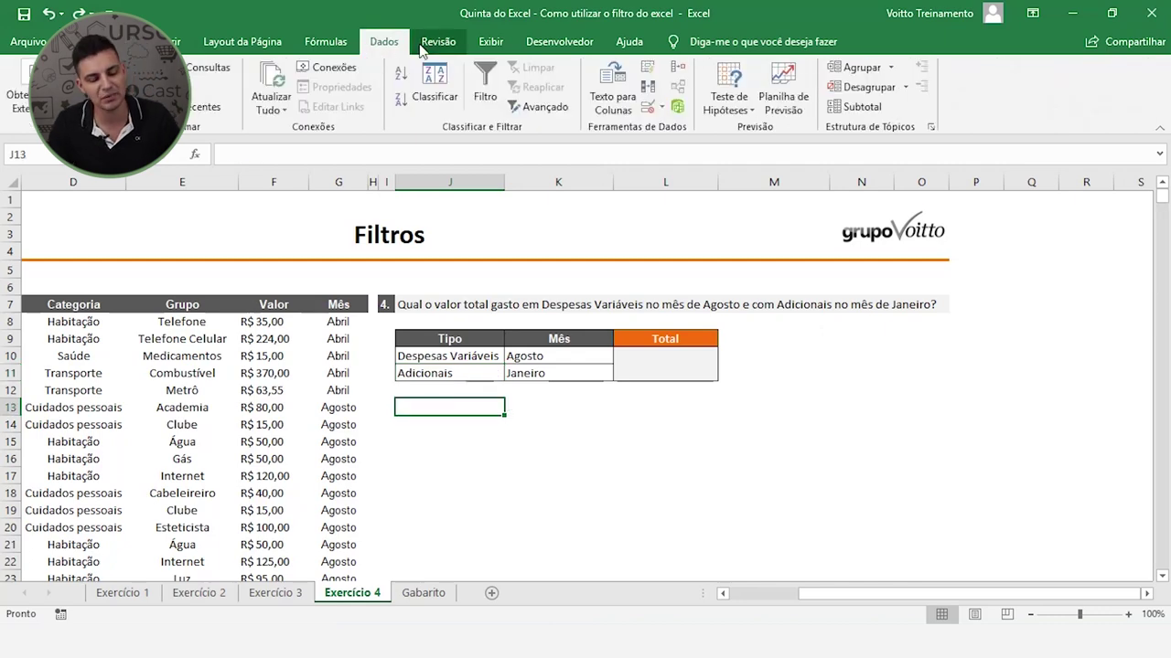
- Run the advanced filter on Exercício 4 with the criteria table, copying matching rows to J13
{"action": "left_click", "coordinate": [545, 107]}
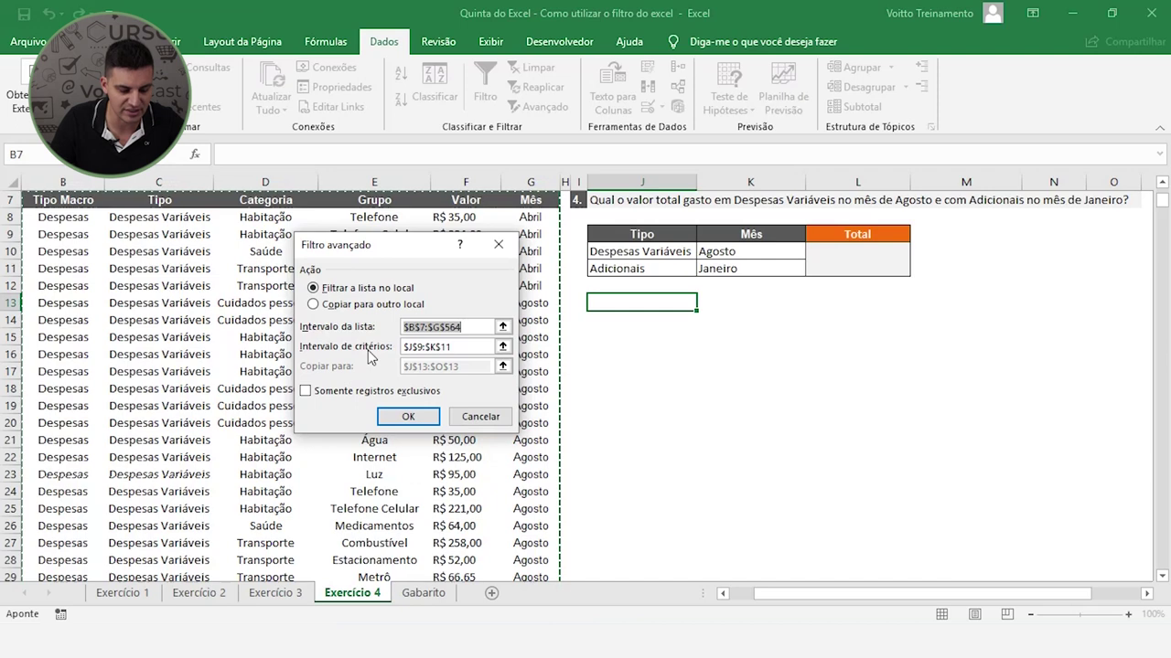
{"action": "left_click", "coordinate": [502, 346]}
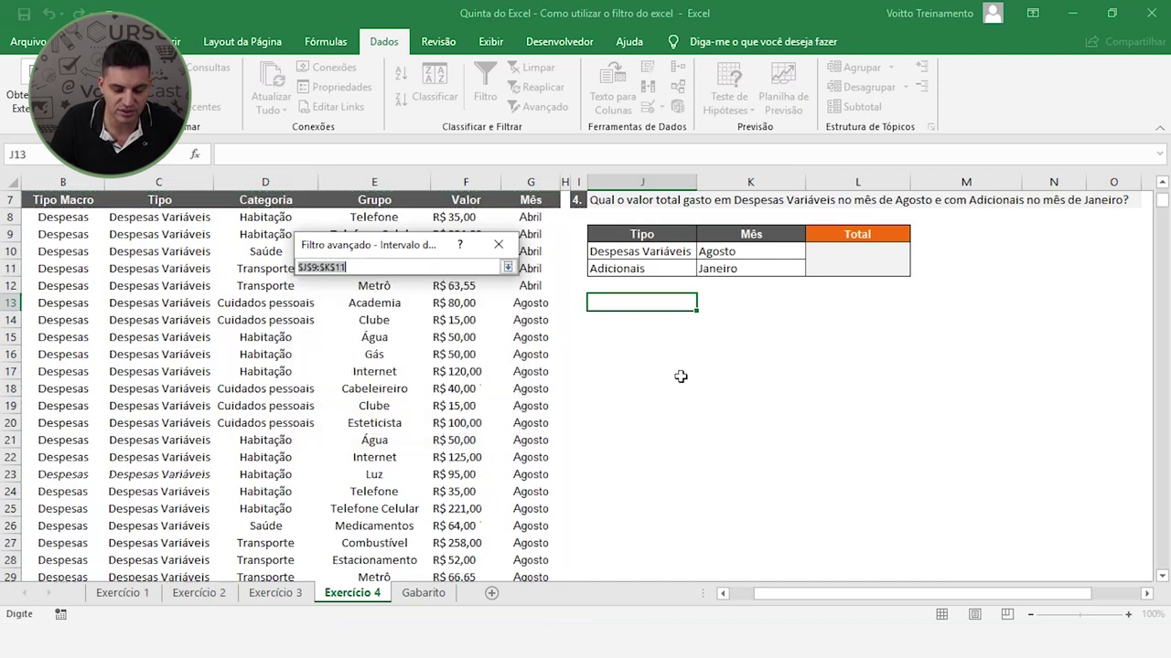
{"action": "scroll", "coordinate": [681, 376], "scroll_direction": "up", "scroll_amount": 2}
{"action": "left_click_drag", "start_coordinate": [667, 338], "coordinate": [732, 373]}
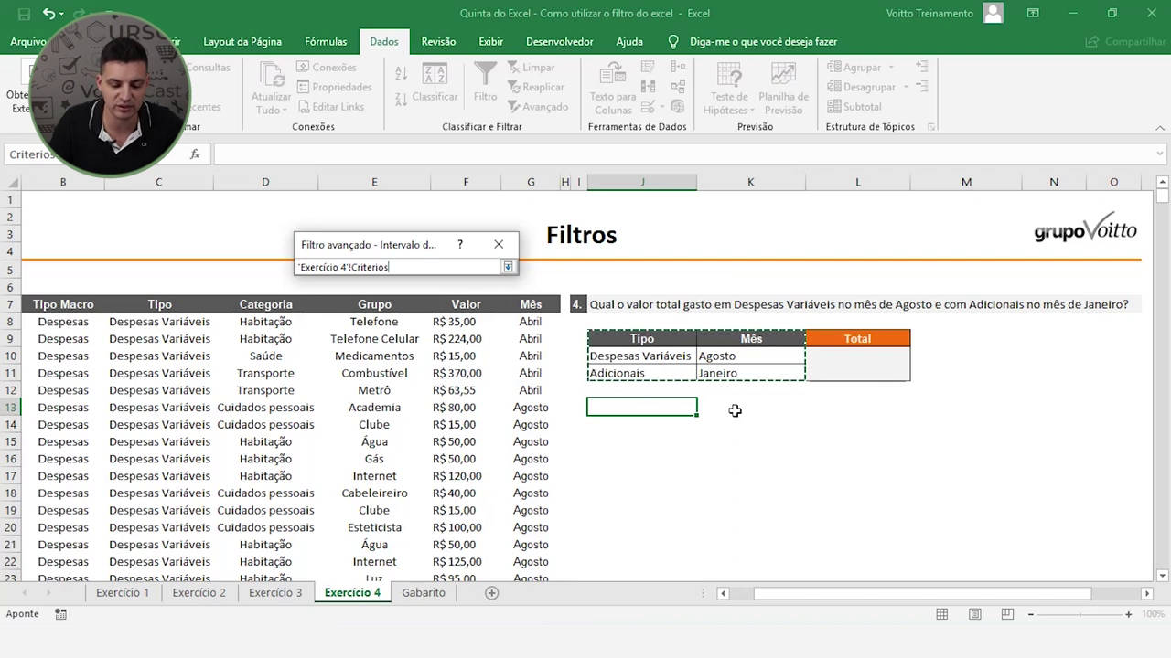
{"action": "left_click", "coordinate": [508, 267]}
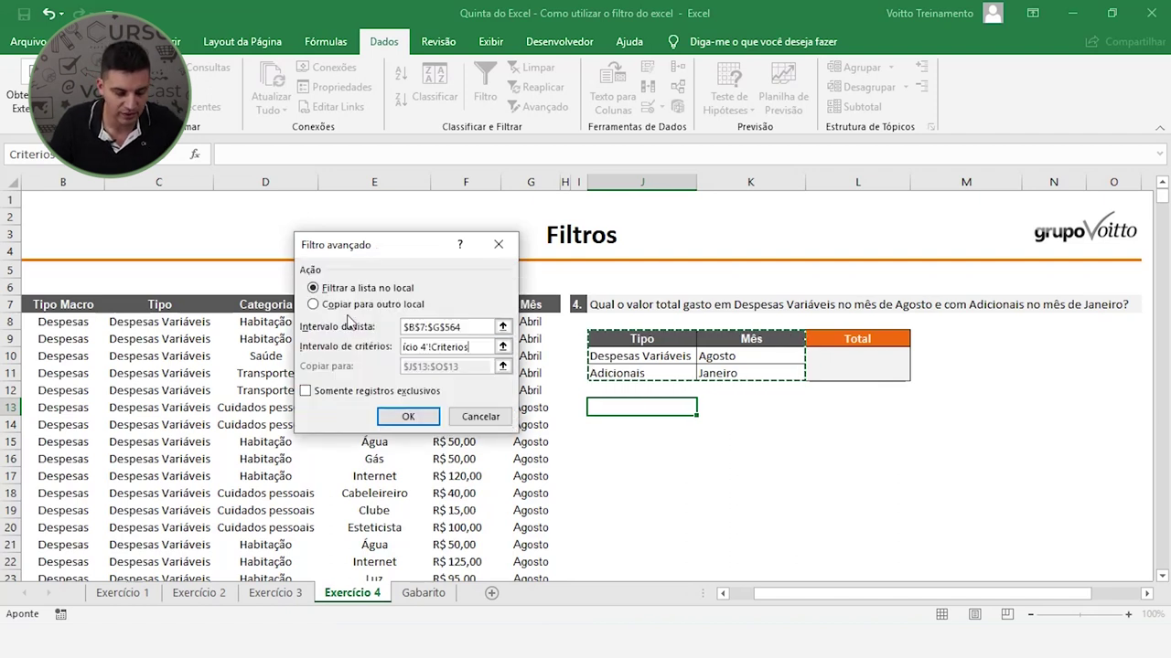
{"action": "left_click", "coordinate": [313, 305]}
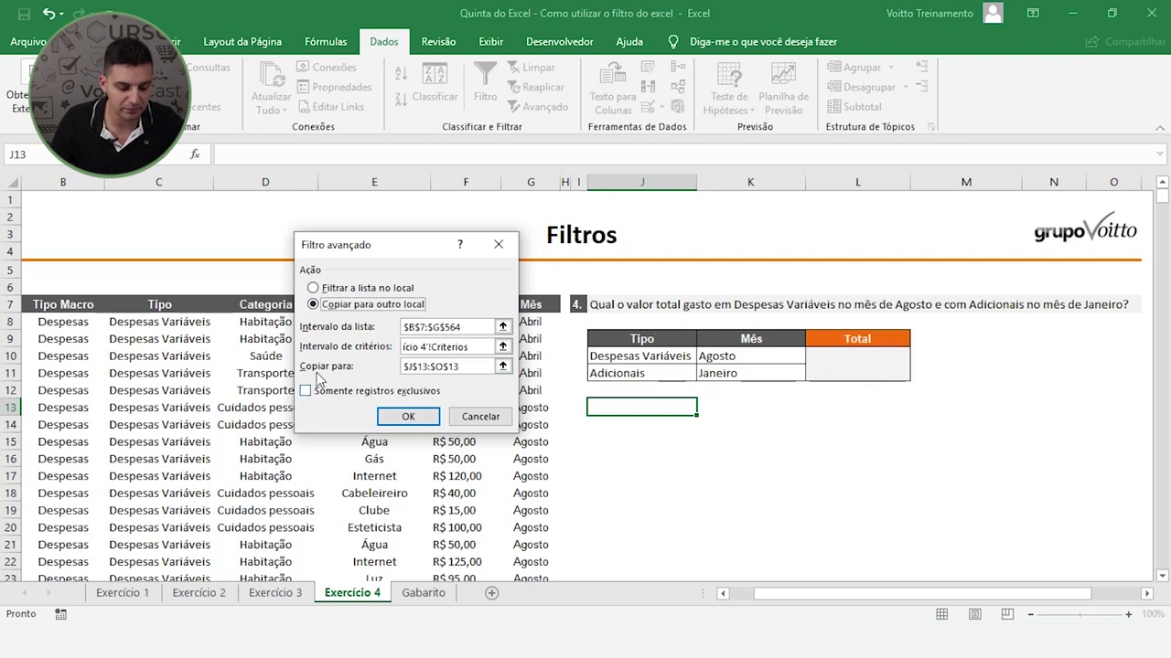
{"action": "left_click", "coordinate": [502, 367]}
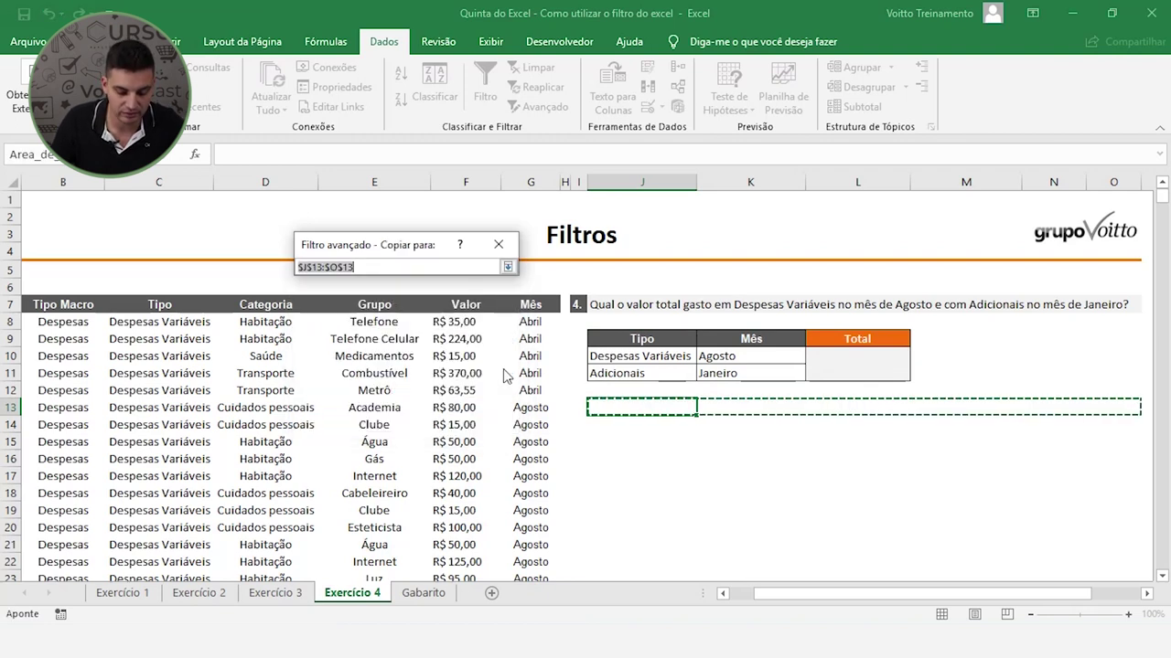
{"action": "left_click", "coordinate": [633, 413]}
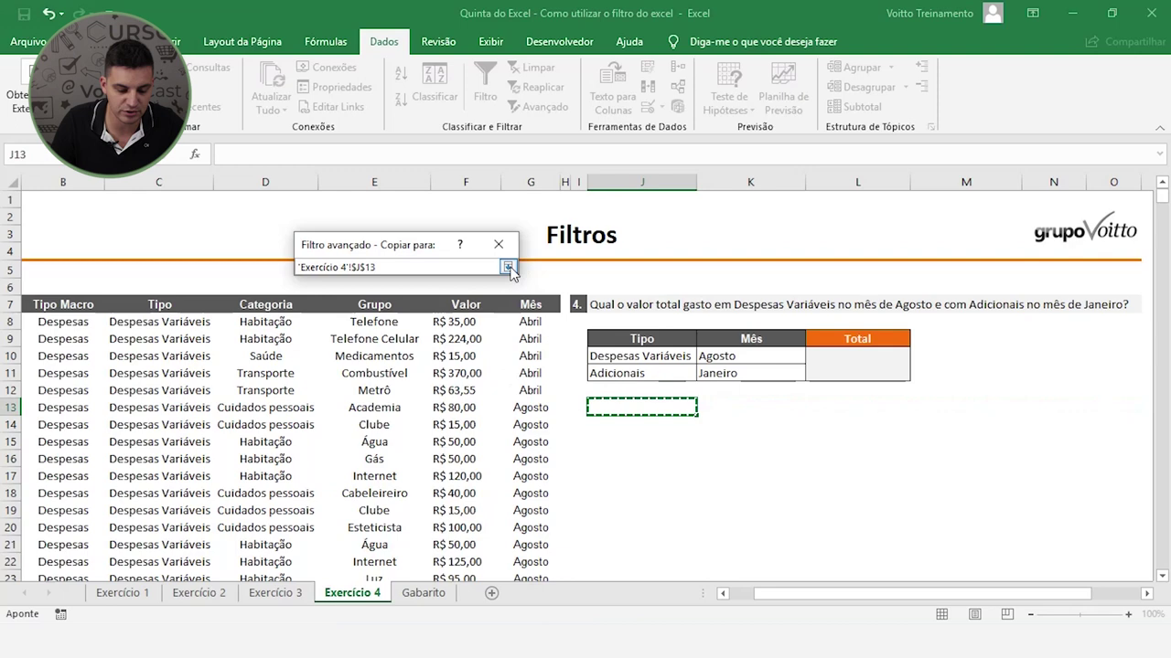
{"action": "left_click", "coordinate": [508, 267]}
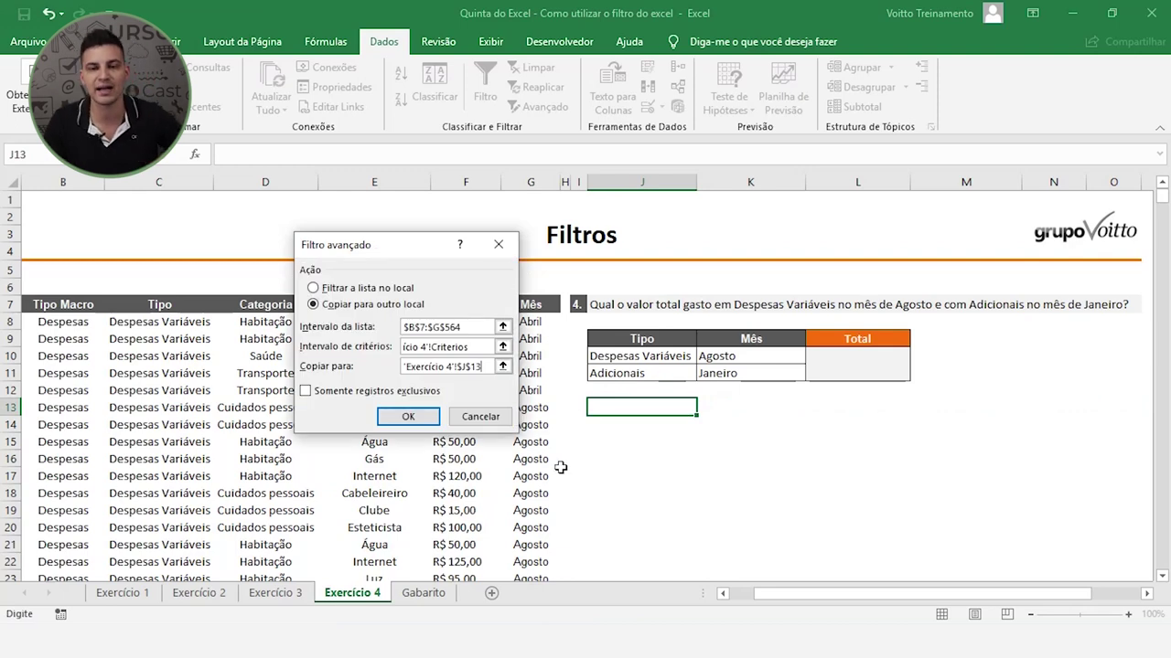
{"action": "left_click", "coordinate": [412, 417]}
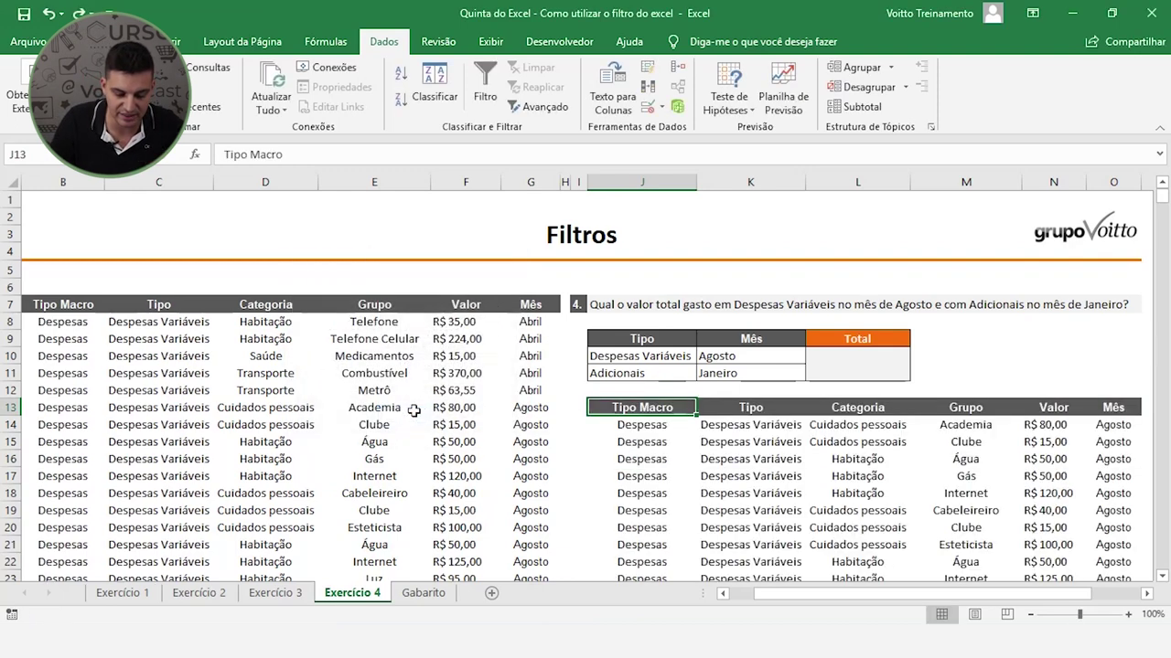
- Check the copied results: Despesas Variáveis in Agosto at row 14 and Adicionais in Janeiro at row 42
{"action": "scroll", "coordinate": [884, 478], "scroll_direction": "down", "scroll_amount": 2}
{"action": "scroll", "coordinate": [884, 416], "scroll_direction": "down", "scroll_amount": 1}
{"action": "scroll", "coordinate": [800, 445], "scroll_direction": "down", "scroll_amount": 3}
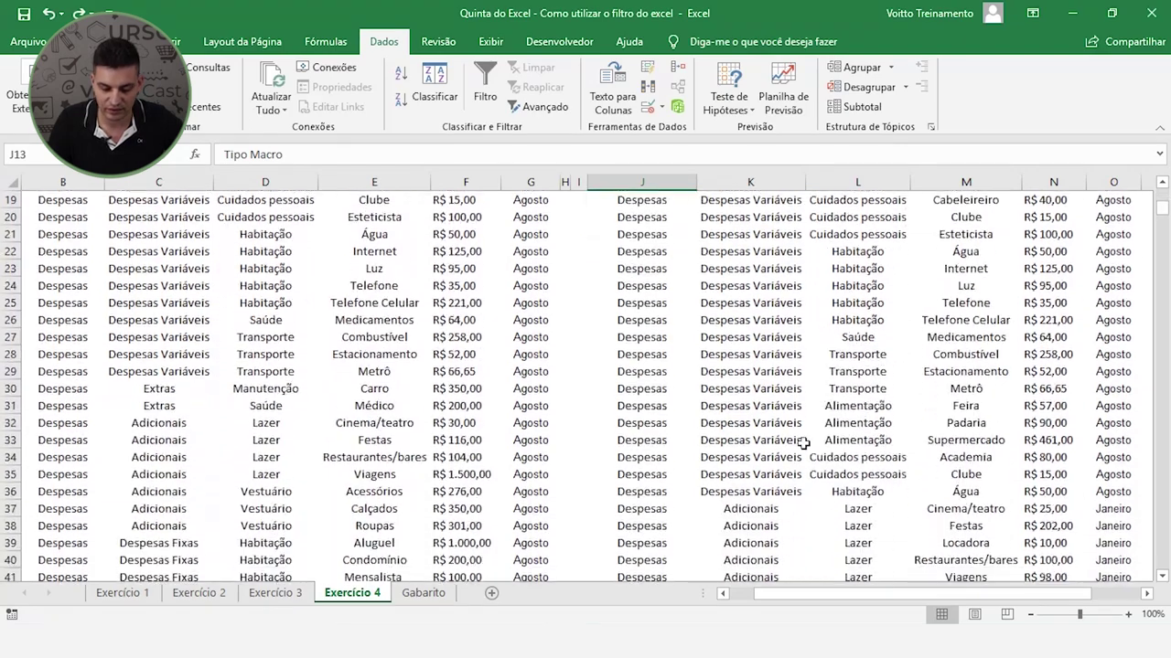
{"action": "scroll", "coordinate": [802, 443], "scroll_direction": "down", "scroll_amount": 2}
{"action": "scroll", "coordinate": [802, 443], "scroll_direction": "down", "scroll_amount": 6}
{"action": "scroll", "coordinate": [802, 443], "scroll_direction": "down", "scroll_amount": 1}
{"action": "scroll", "coordinate": [802, 443], "scroll_direction": "up", "scroll_amount": 9}
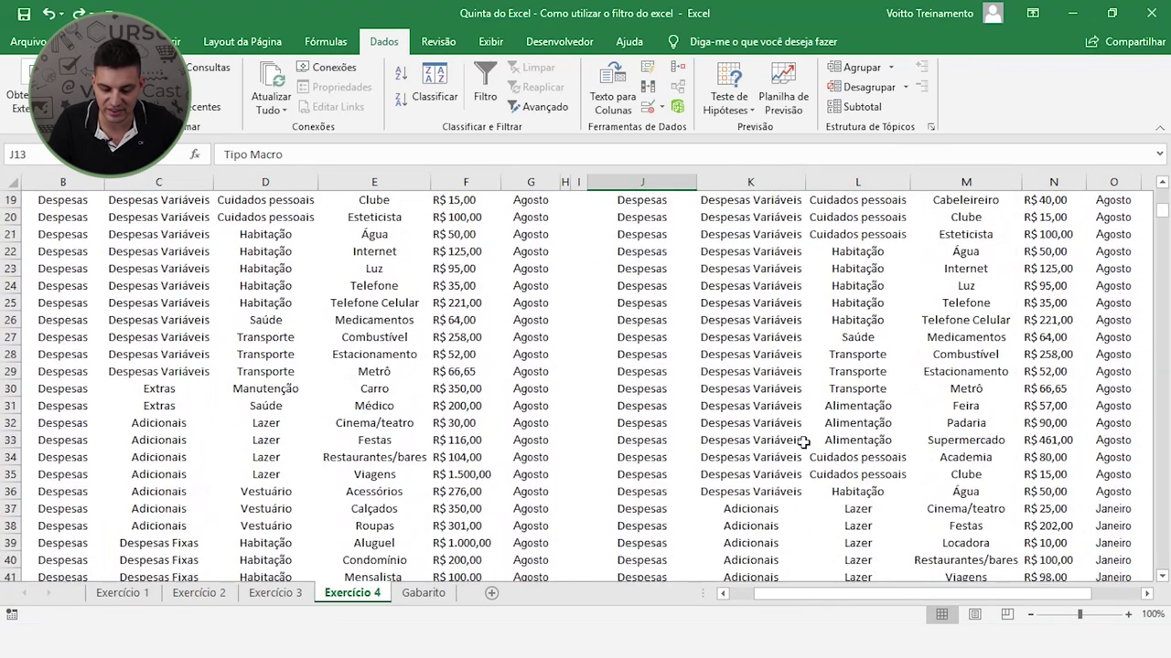
{"action": "scroll", "coordinate": [803, 443], "scroll_direction": "up", "scroll_amount": 5}
{"action": "scroll", "coordinate": [802, 444], "scroll_direction": "up", "scroll_amount": 1}
{"action": "scroll", "coordinate": [805, 450], "scroll_direction": "down", "scroll_amount": 2}
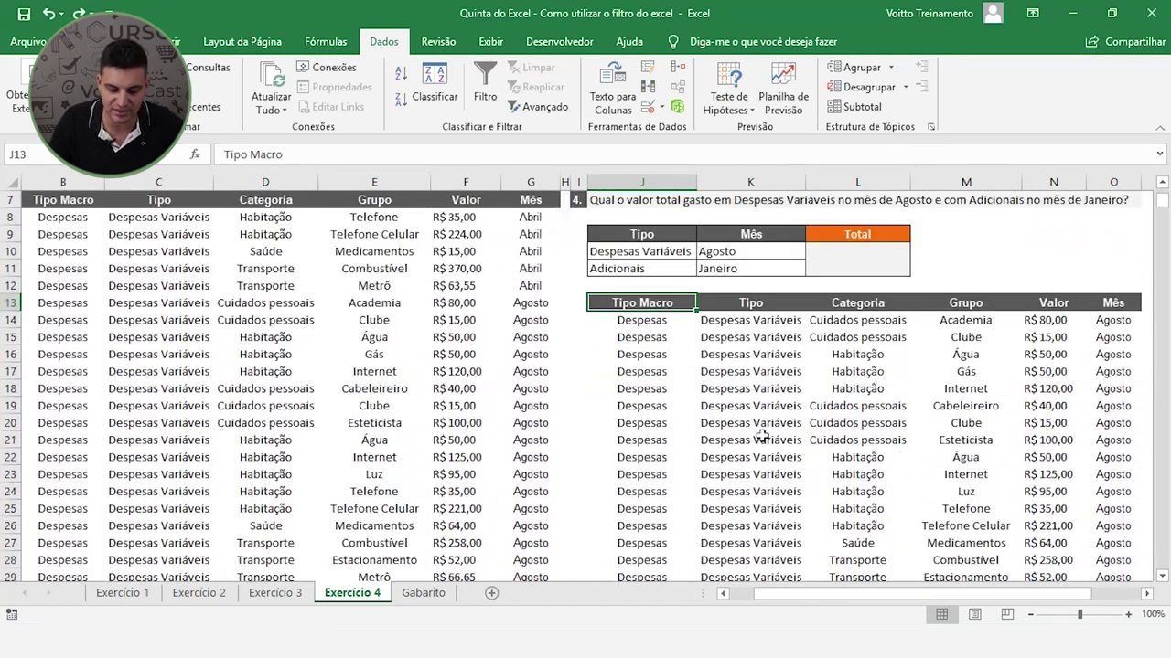
{"action": "left_click", "coordinate": [758, 323]}
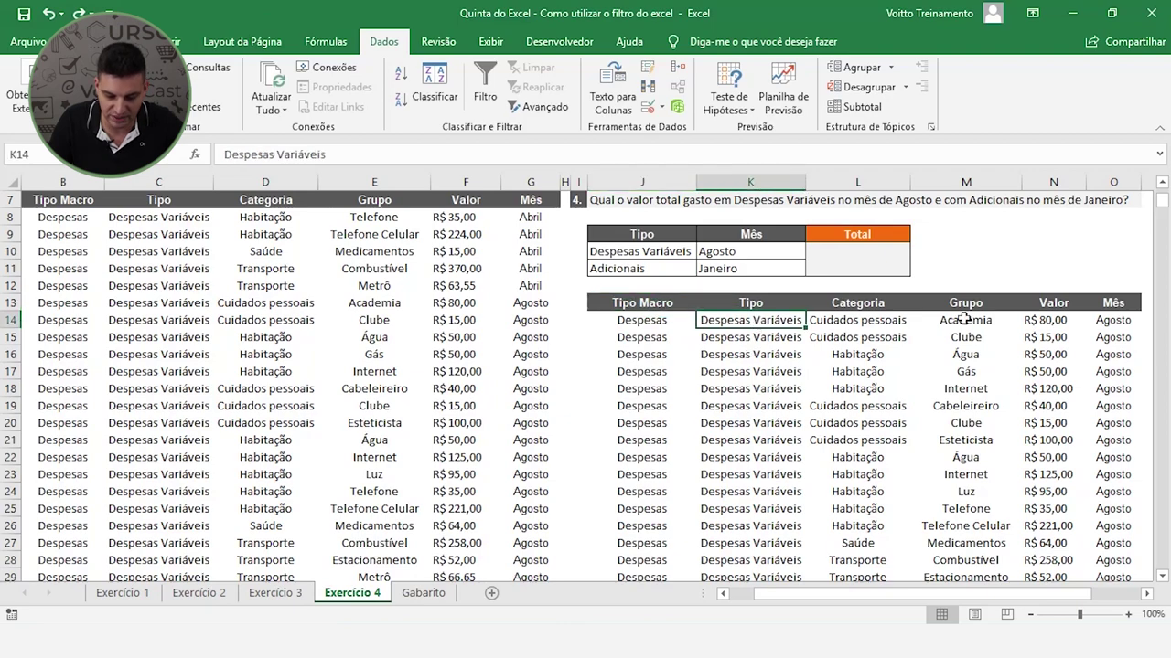
{"action": "left_click", "coordinate": [1111, 319]}
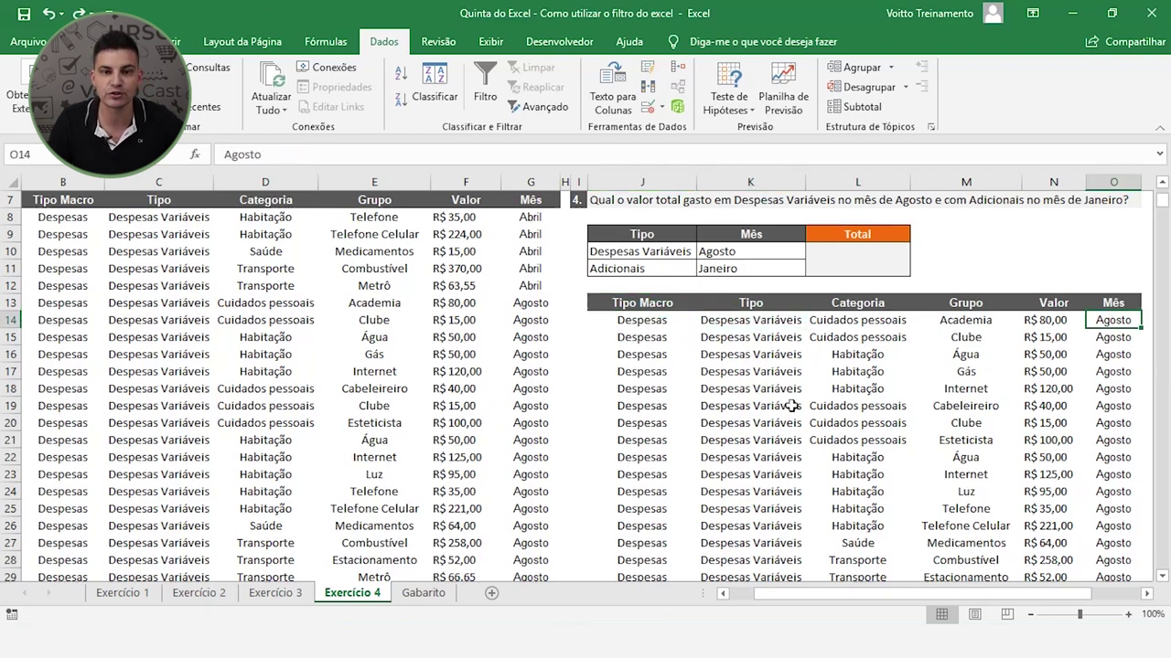
{"action": "scroll", "coordinate": [758, 445], "scroll_direction": "down", "scroll_amount": 4}
{"action": "scroll", "coordinate": [758, 444], "scroll_direction": "down", "scroll_amount": 2}
{"action": "scroll", "coordinate": [758, 445], "scroll_direction": "down", "scroll_amount": 2}
{"action": "left_click", "coordinate": [758, 442]}
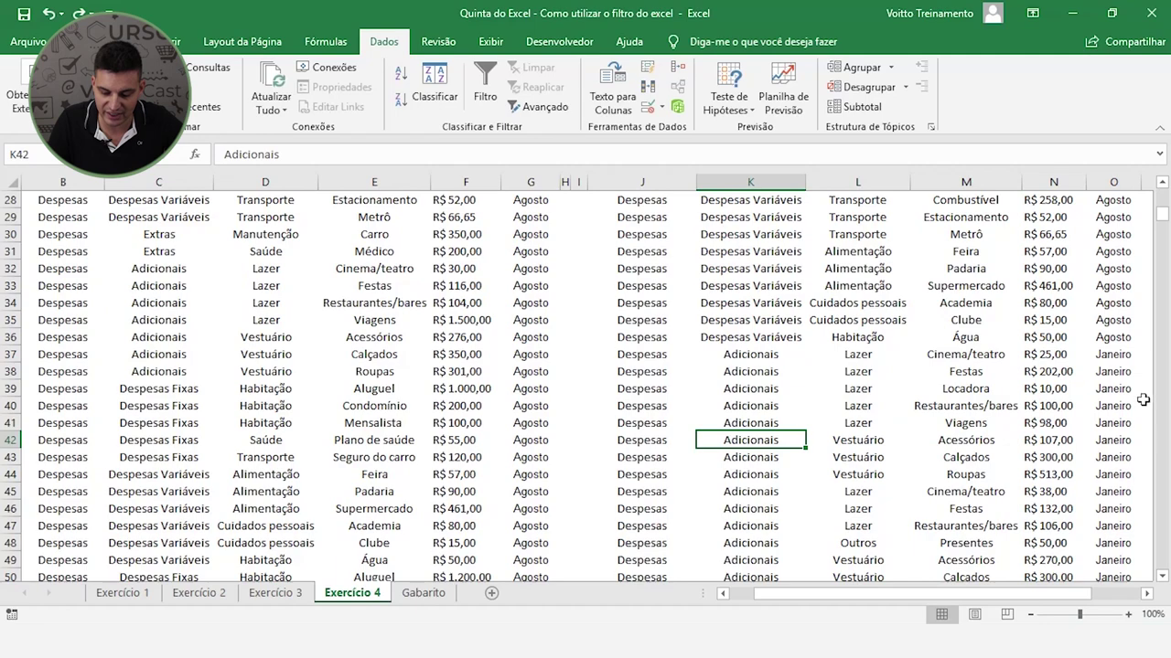
{"action": "left_click", "coordinate": [1120, 440]}
{"action": "scroll", "coordinate": [1122, 442], "scroll_direction": "up", "scroll_amount": 8}
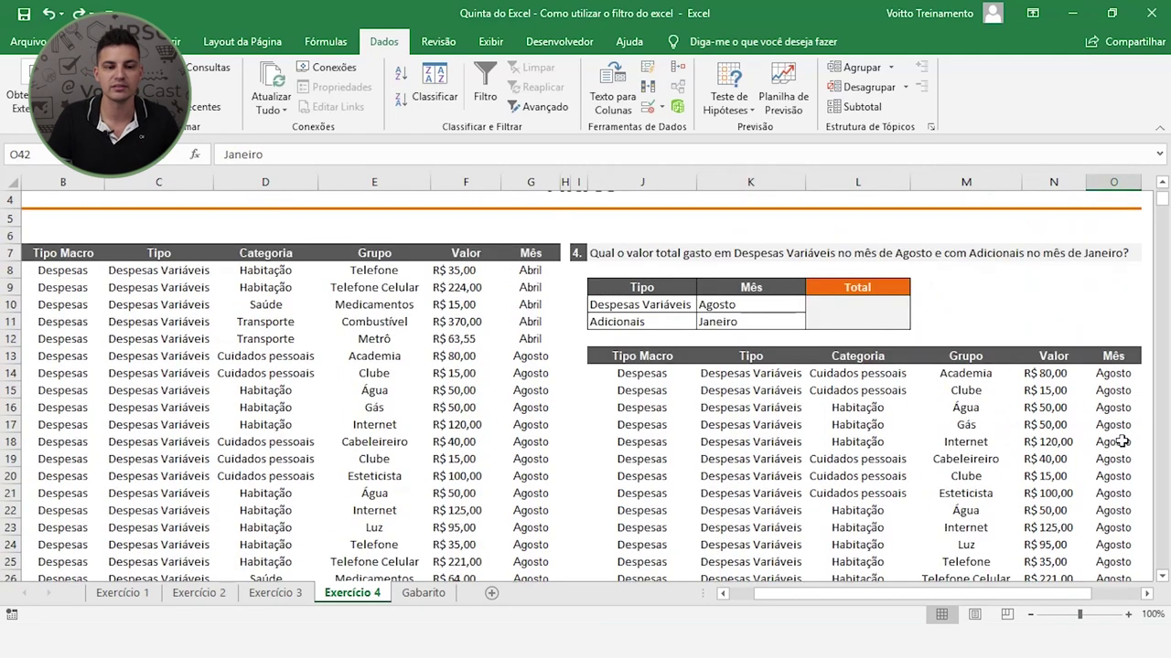
- Enter =SOMA(N14:N57) in the Total cell L10, showing R$ 8.787,65
{"action": "left_click", "coordinate": [882, 313]}
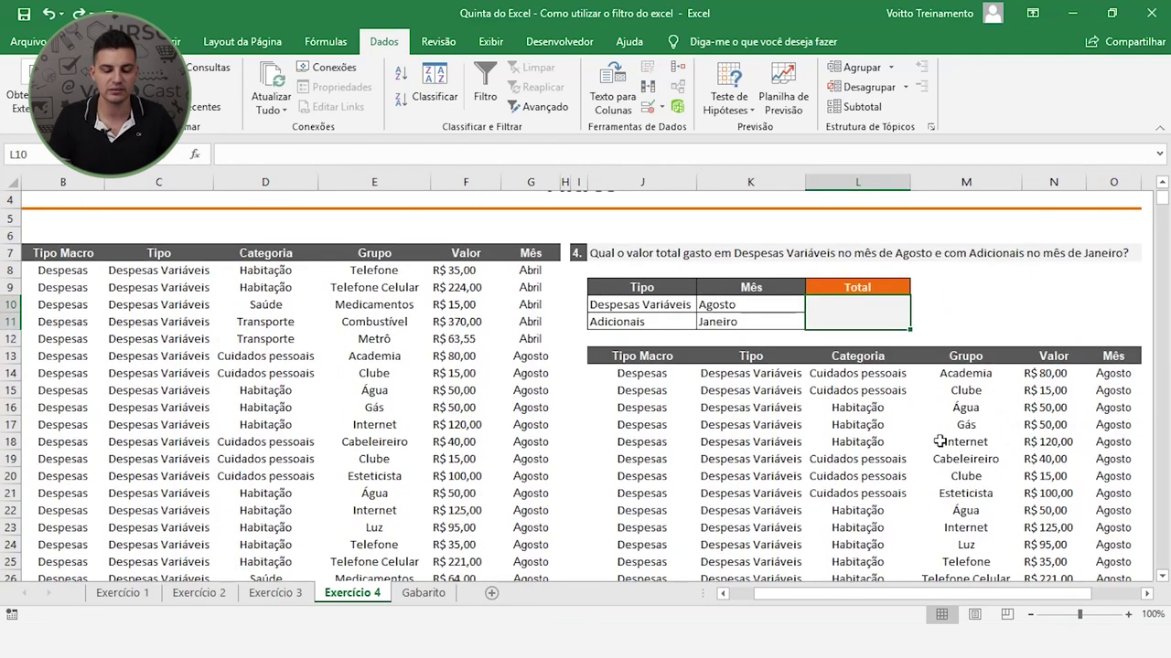
{"action": "left_click", "coordinate": [91, 42]}
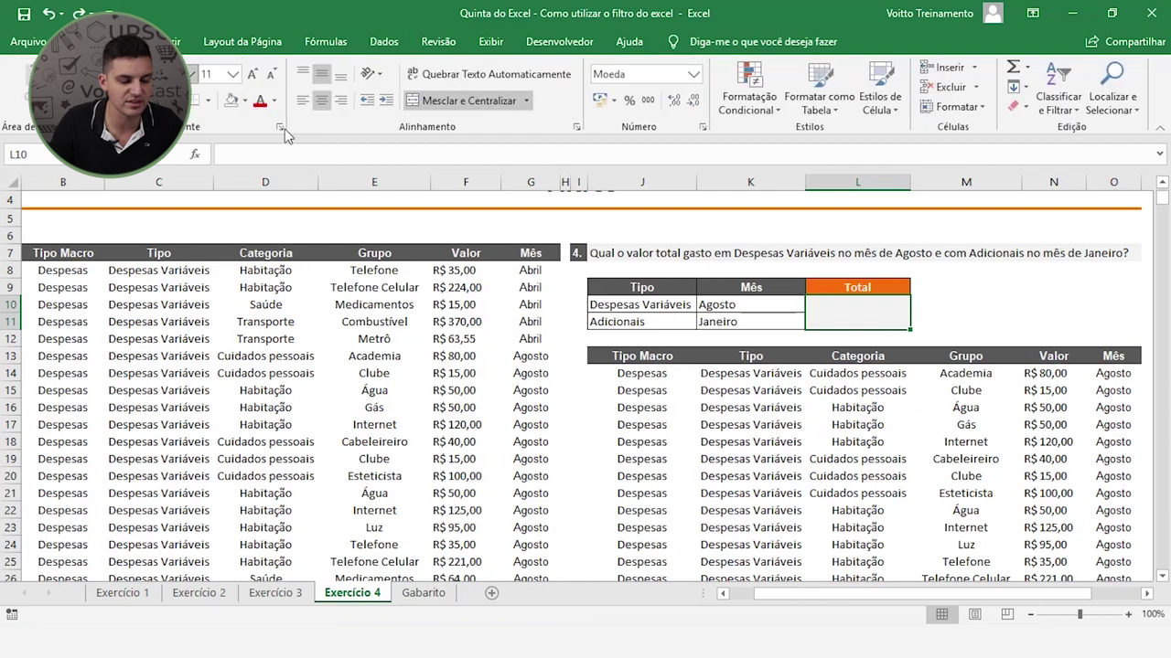
{"action": "left_click", "coordinate": [1012, 73]}
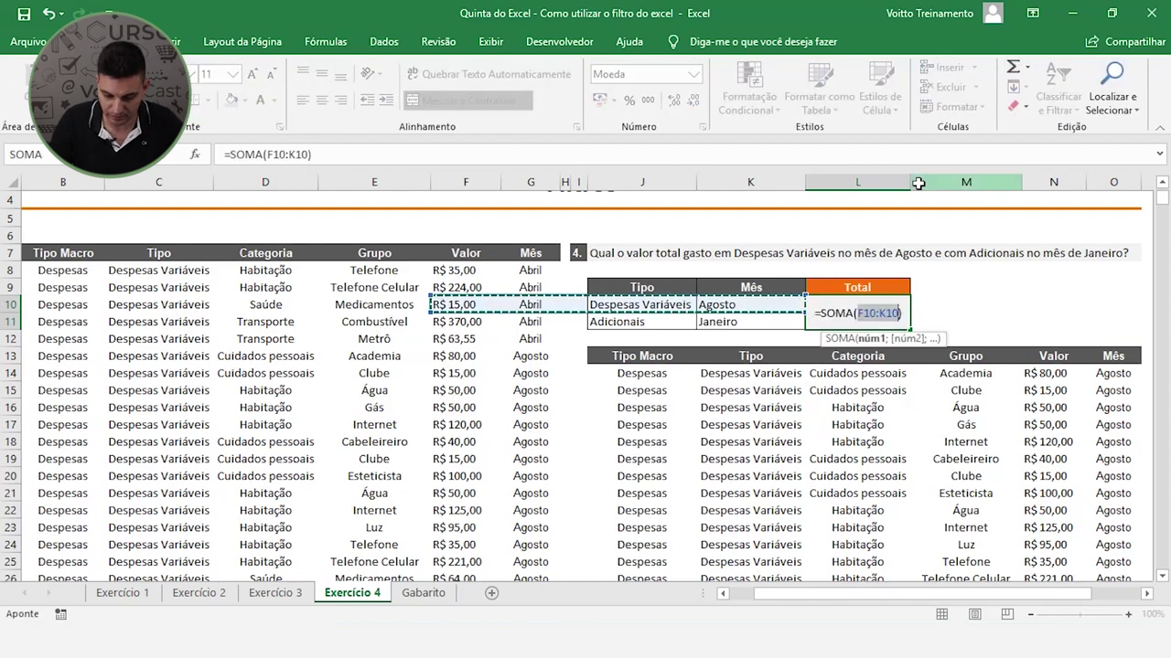
{"action": "mouse_move", "coordinate": [1052, 373]}
{"action": "left_mouse_down"}
{"action": "mouse_move", "coordinate": [1052, 543]}
{"action": "mouse_move", "coordinate": [1052, 498]}
{"action": "left_mouse_up"}
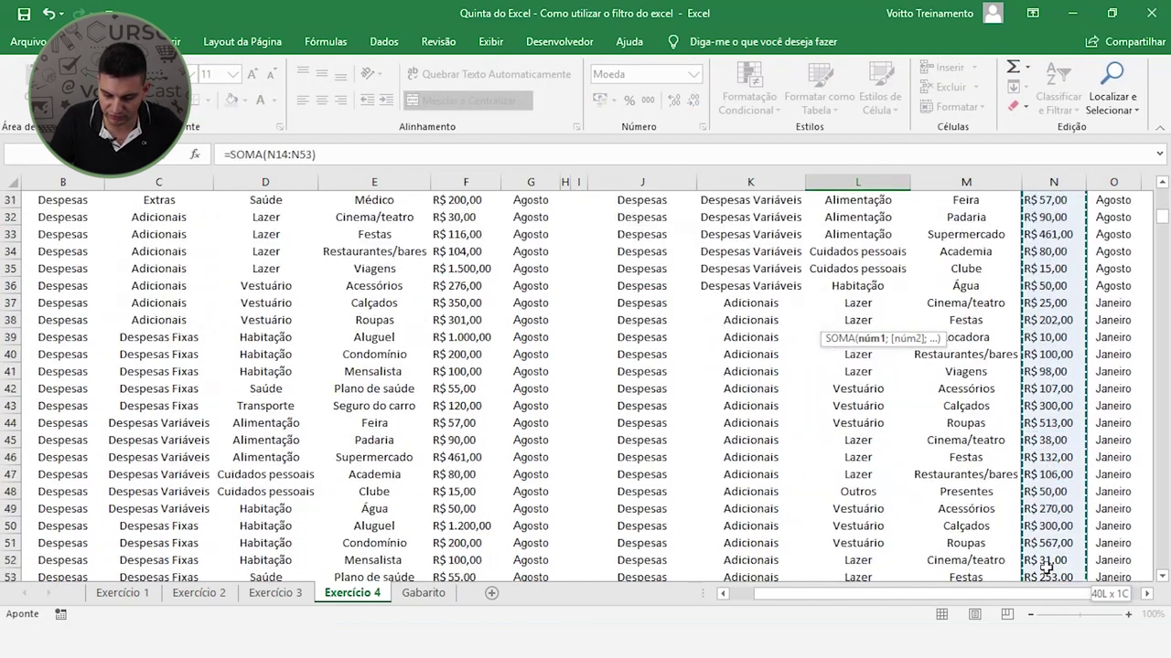
{"action": "left_click_drag", "start_coordinate": [1052, 499], "coordinate": [1052, 508]}
{"action": "key", "text": "Escape"}
{"action": "scroll", "coordinate": [852, 462], "scroll_direction": "up", "scroll_amount": 4}
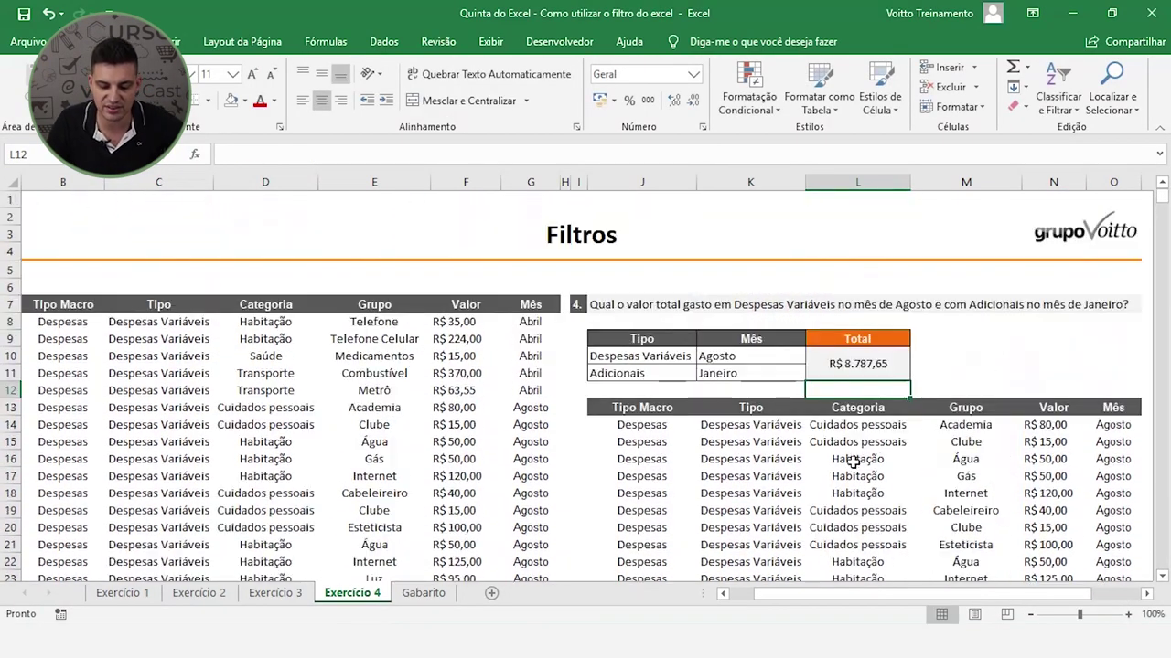
{"action": "left_click", "coordinate": [852, 368]}
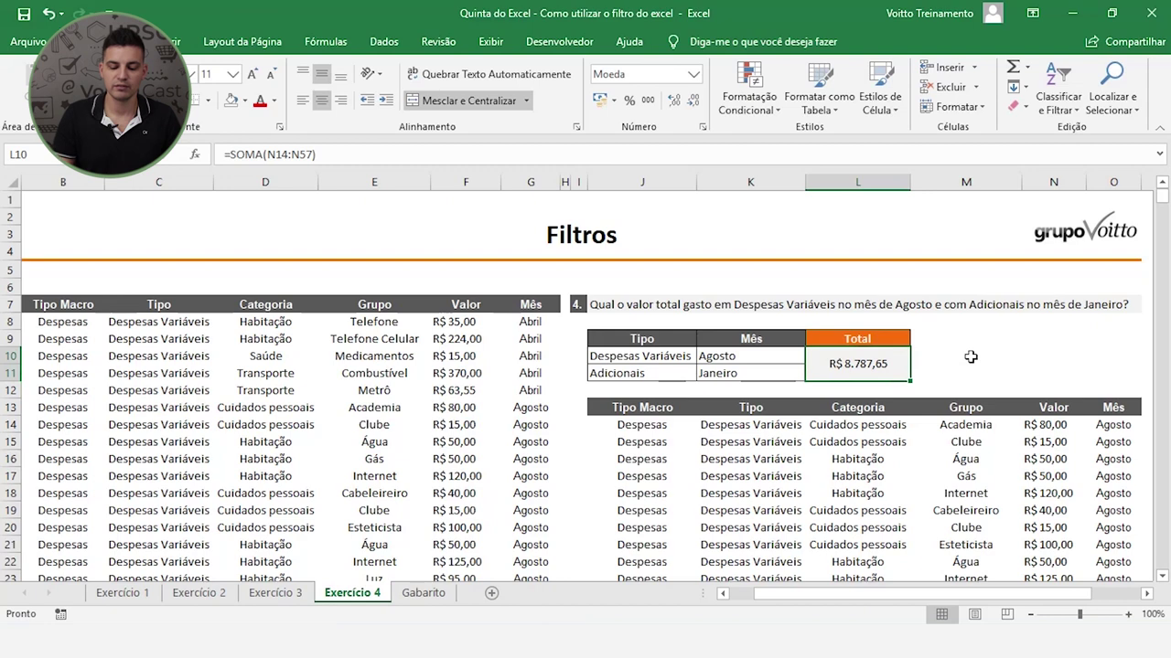